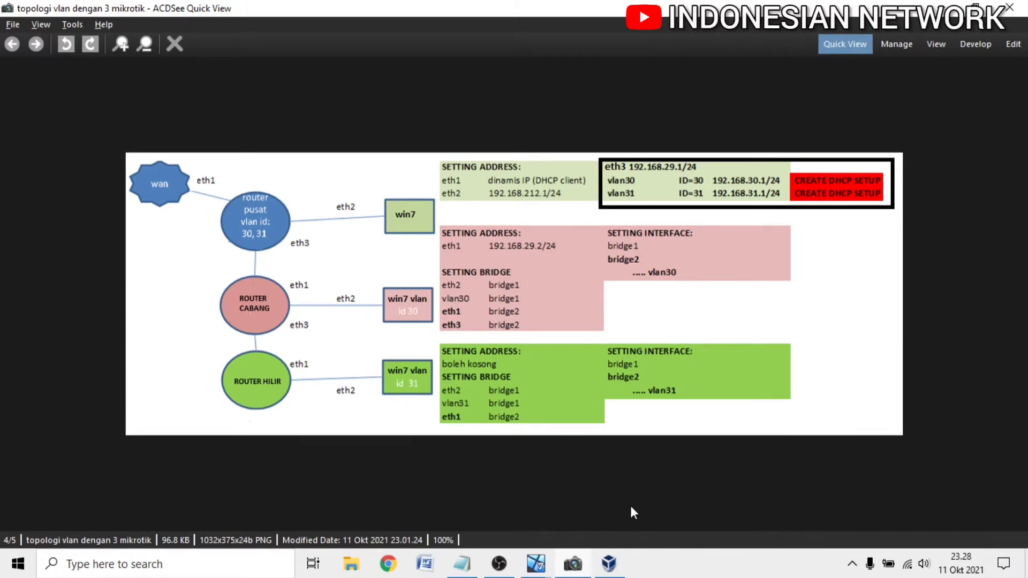
Switch to the CLIENT WINDOWS 7 PUSAT virtual machine and connect WinBox to the discovered MikroTik router at 192.168.212.1
mouse_move(546, 575)
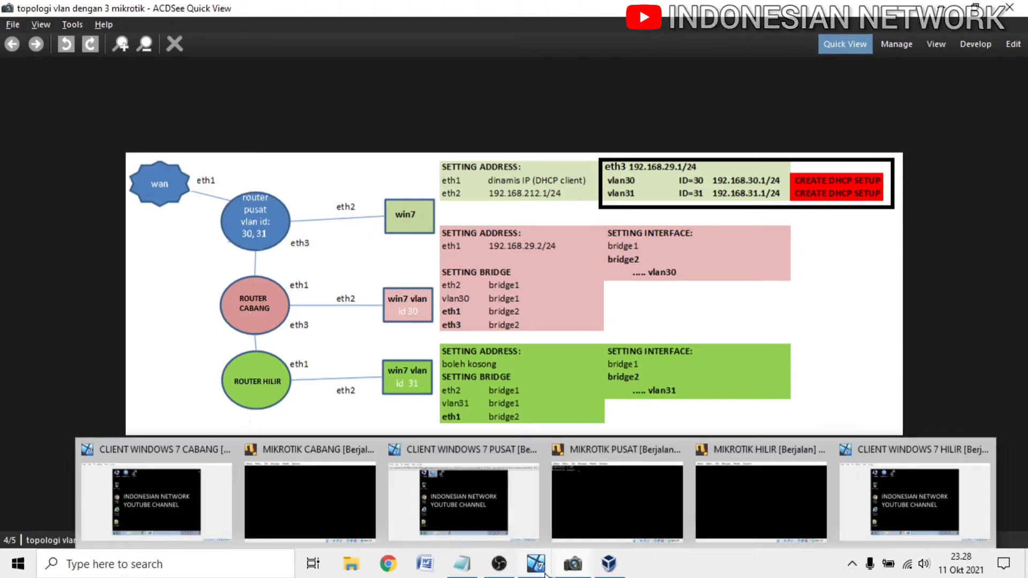
left_click(487, 511)
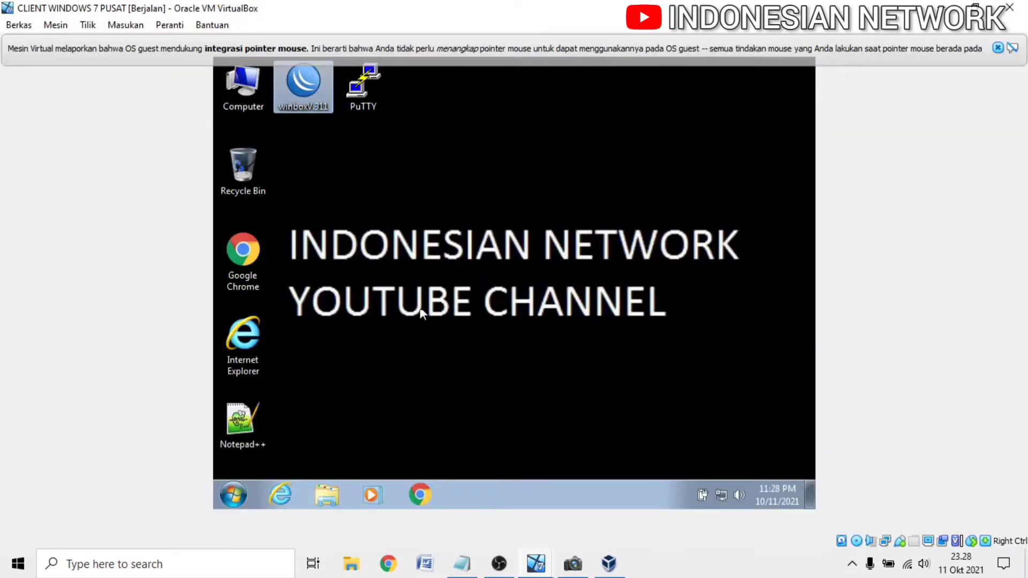
double_click(303, 85)
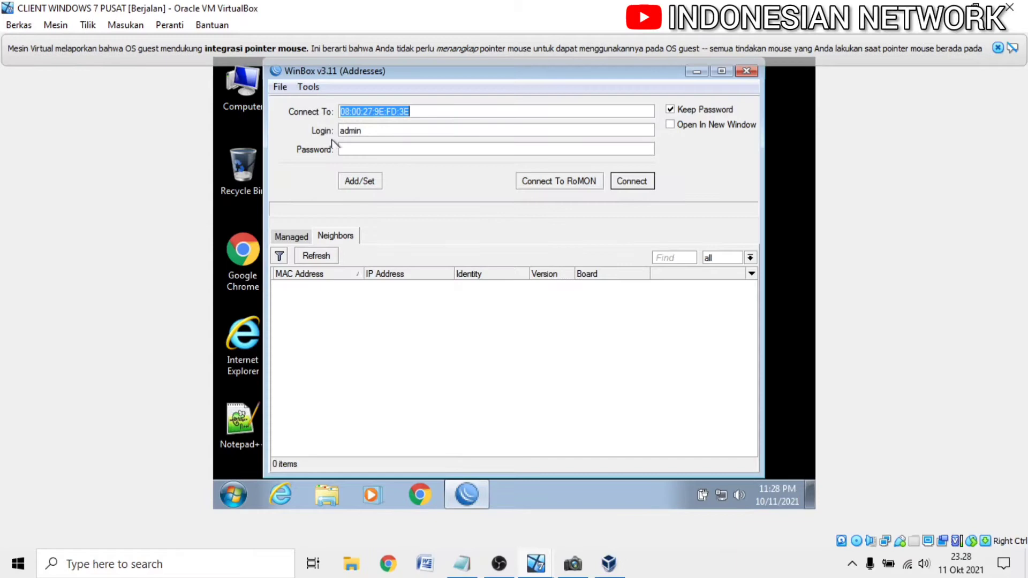
left_click(323, 257)
left_click(331, 285)
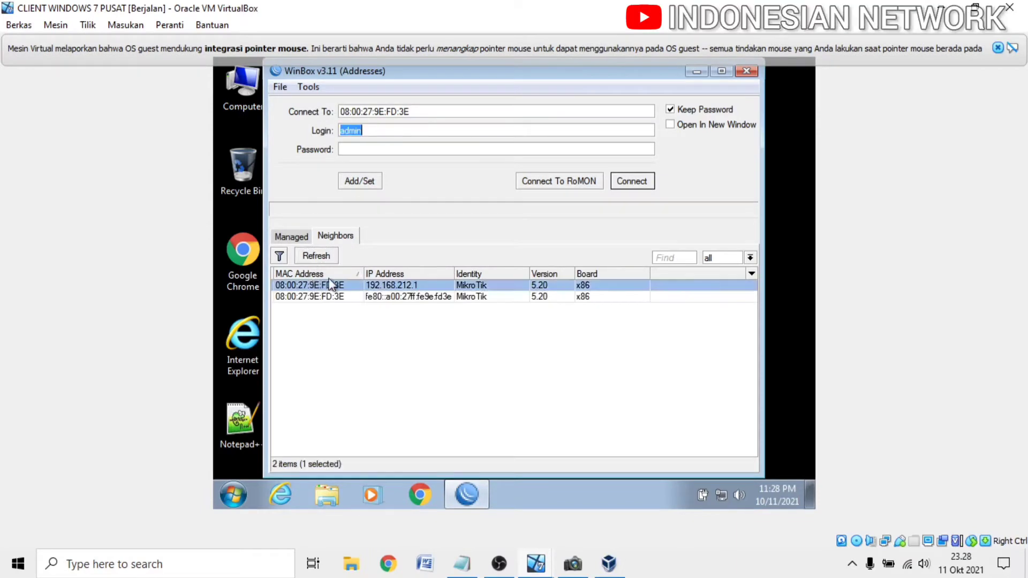
left_click(638, 184)
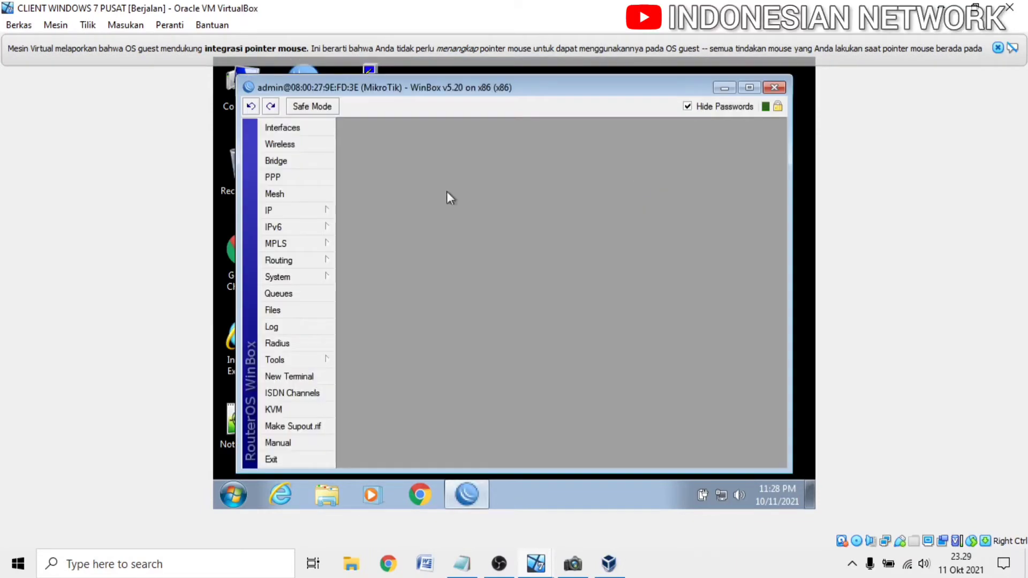
Examine the router's VLAN interfaces in the interface list and compare them with the topology diagram in ACDSee
left_click(286, 128)
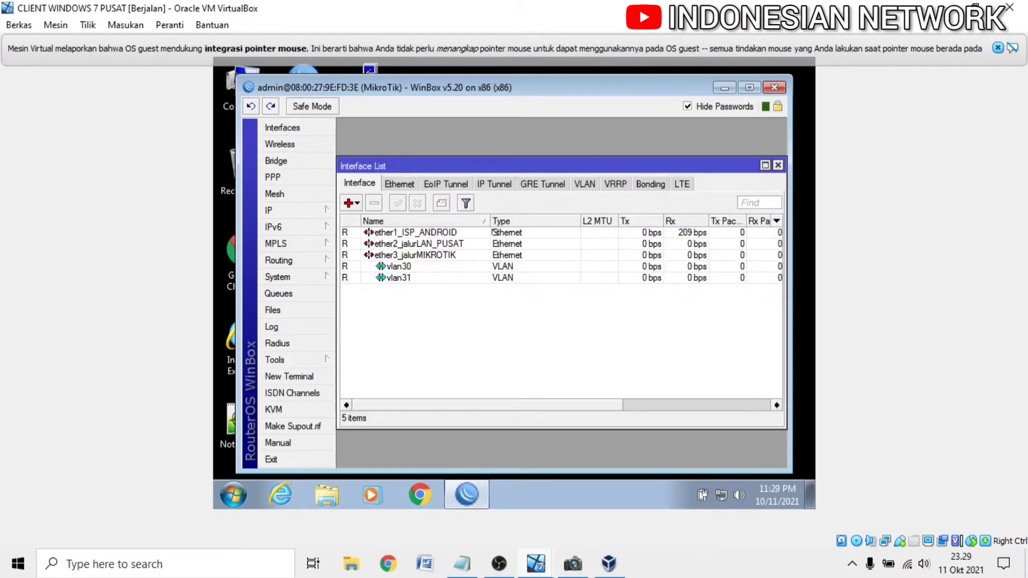
left_click(408, 266)
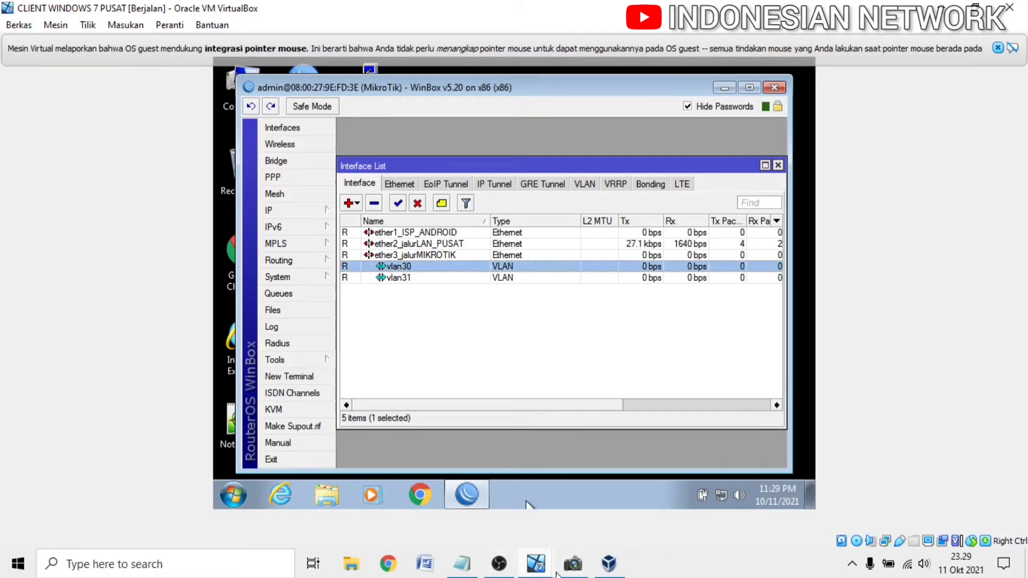
left_click(570, 565)
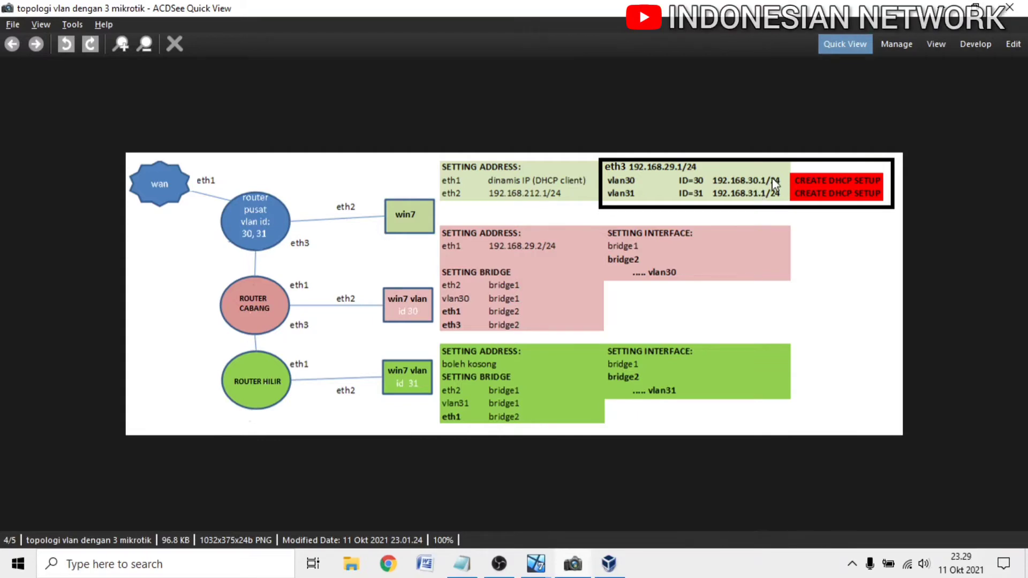
left_click(941, 8)
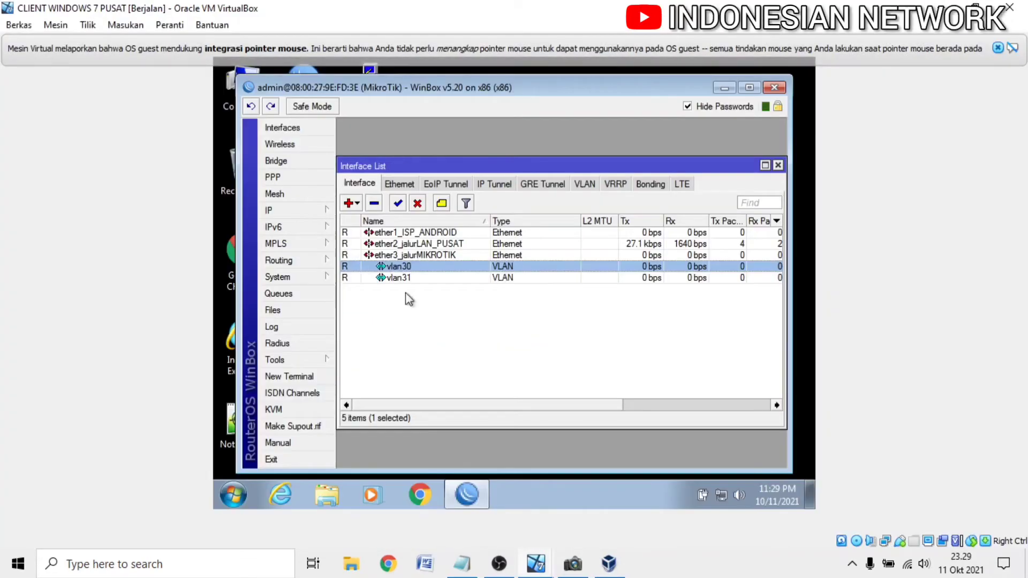
Check the IP address assigned to vlan30 in the router's address list
left_click(295, 212)
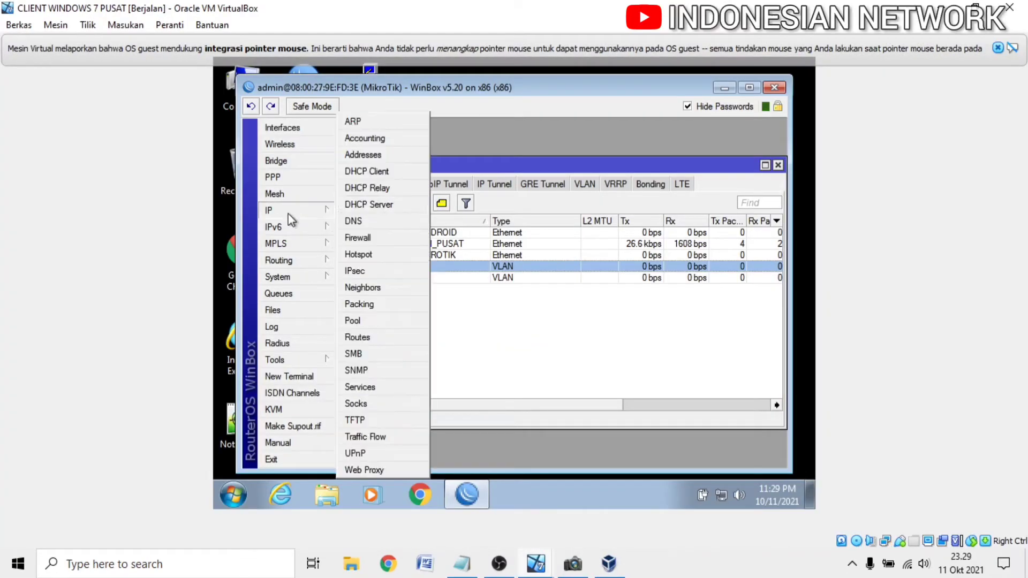
left_click(375, 156)
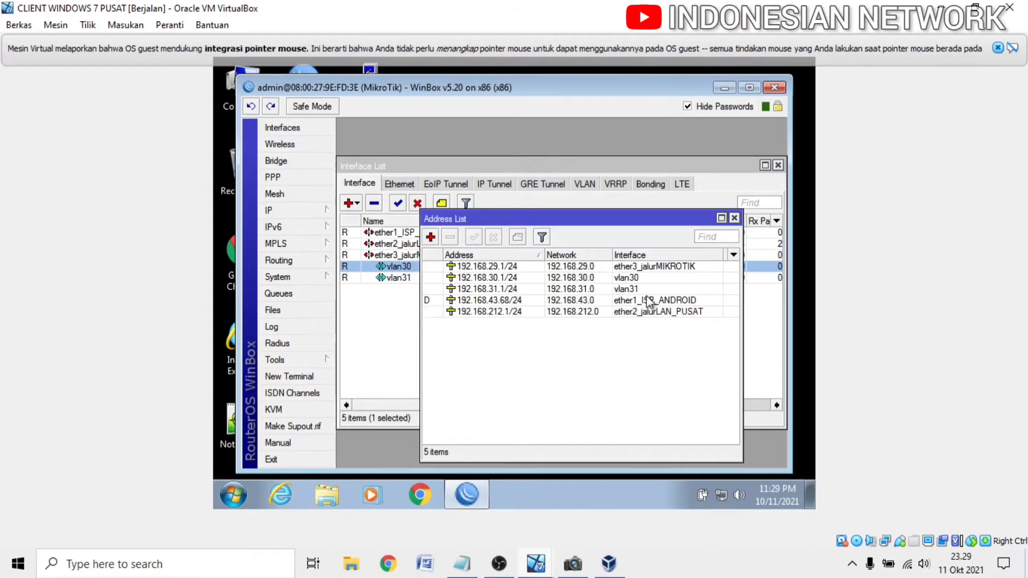
left_click(625, 279)
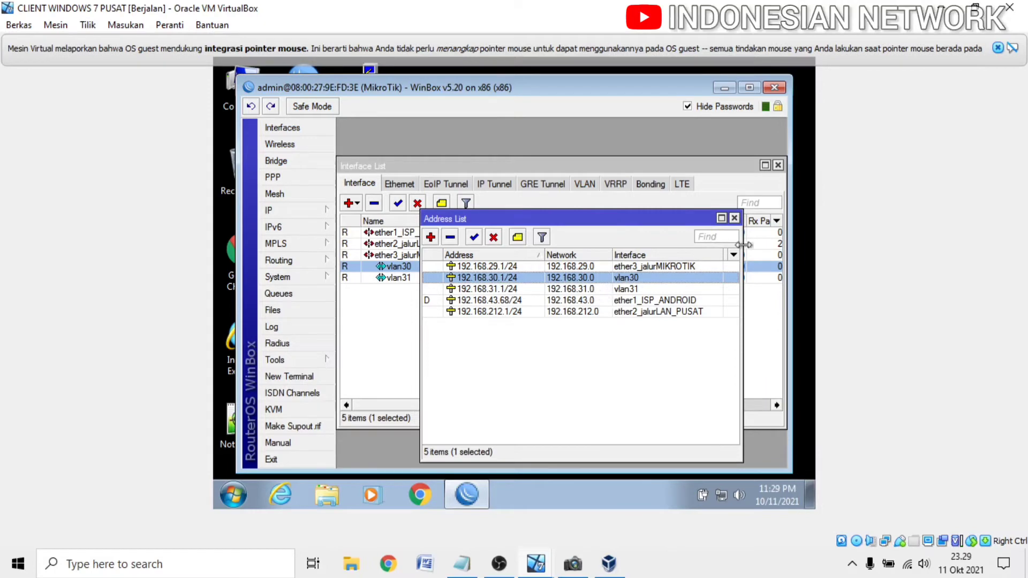
left_click(734, 218)
Remove the dhcp3 server with the unknown interface from the router's DHCP servers
left_click(276, 210)
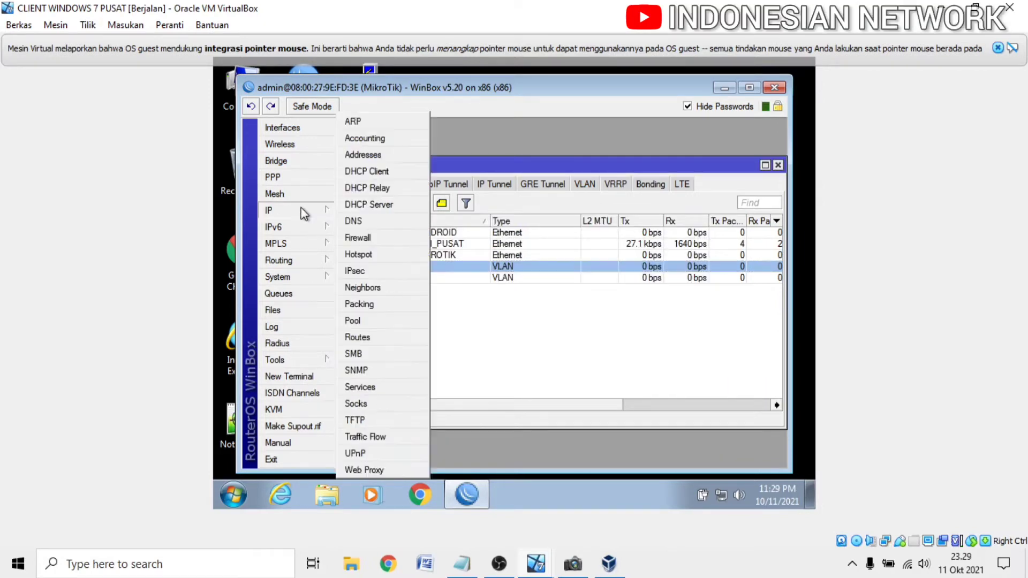
left_click(379, 205)
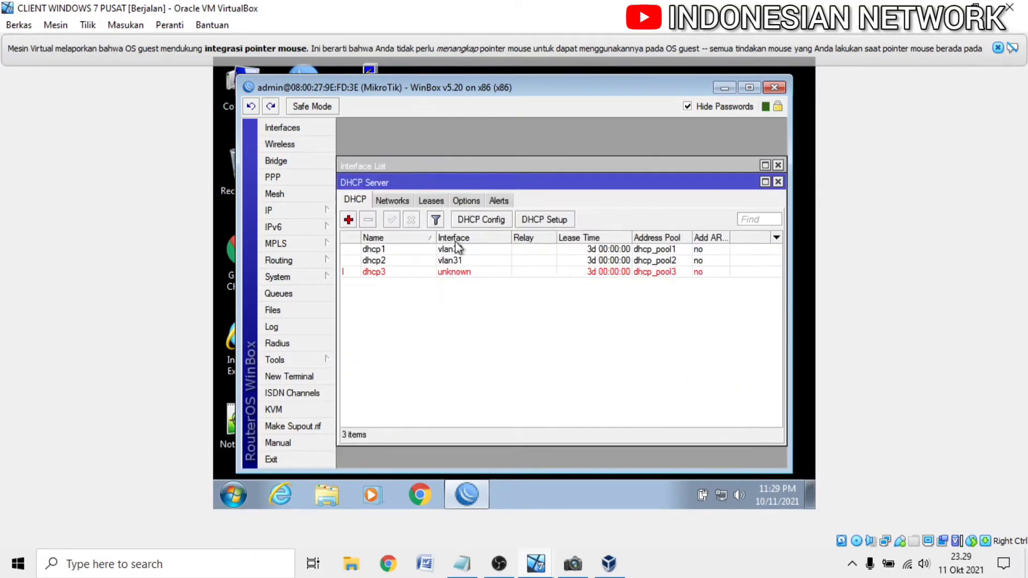
left_click(412, 272)
left_click(368, 220)
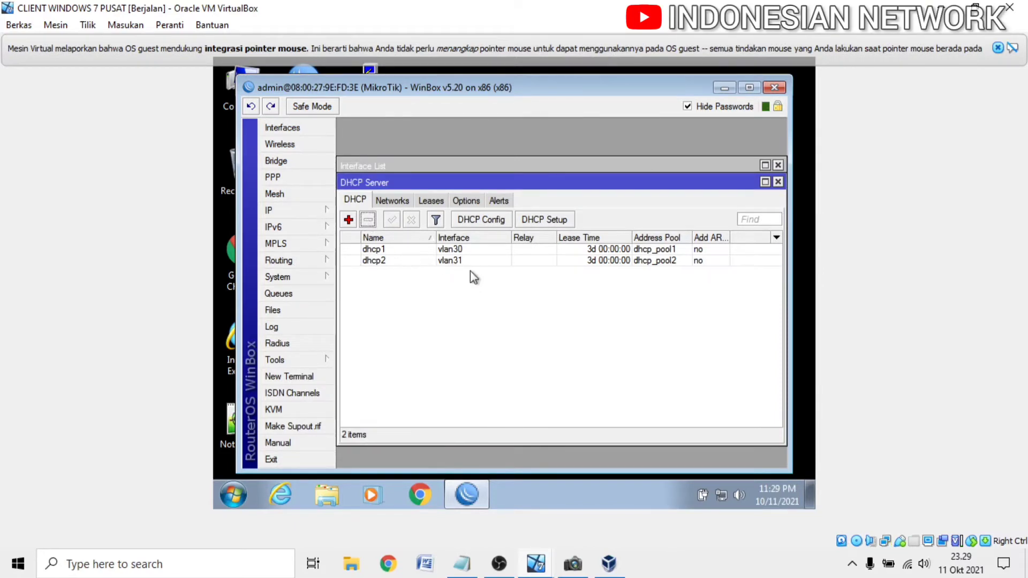
Check which address pool dhcp1 uses and delete dhcp_pool3 from the router's IP pools
double_click(391, 250)
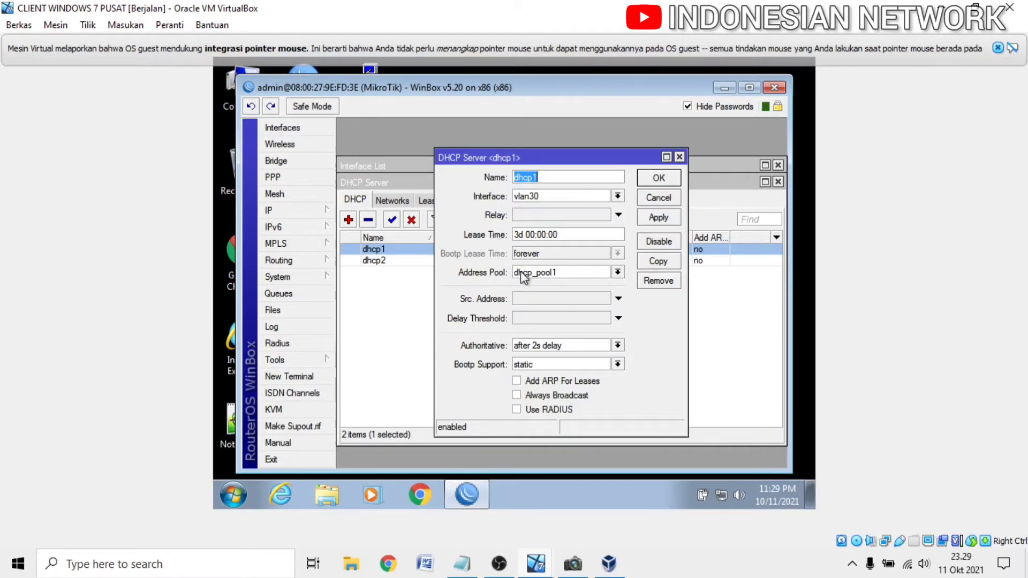
left_click(654, 200)
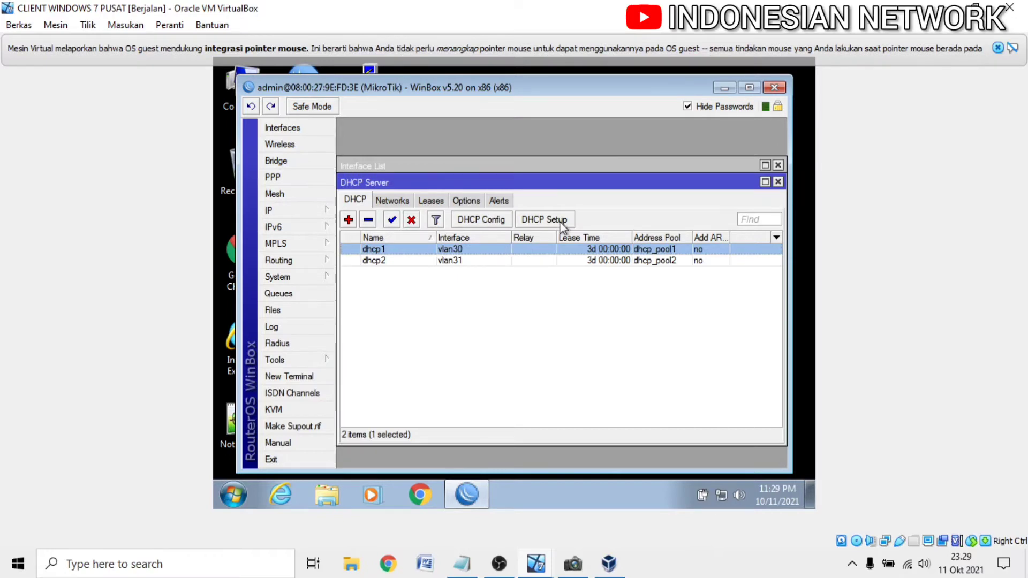
left_click(275, 209)
left_click(355, 322)
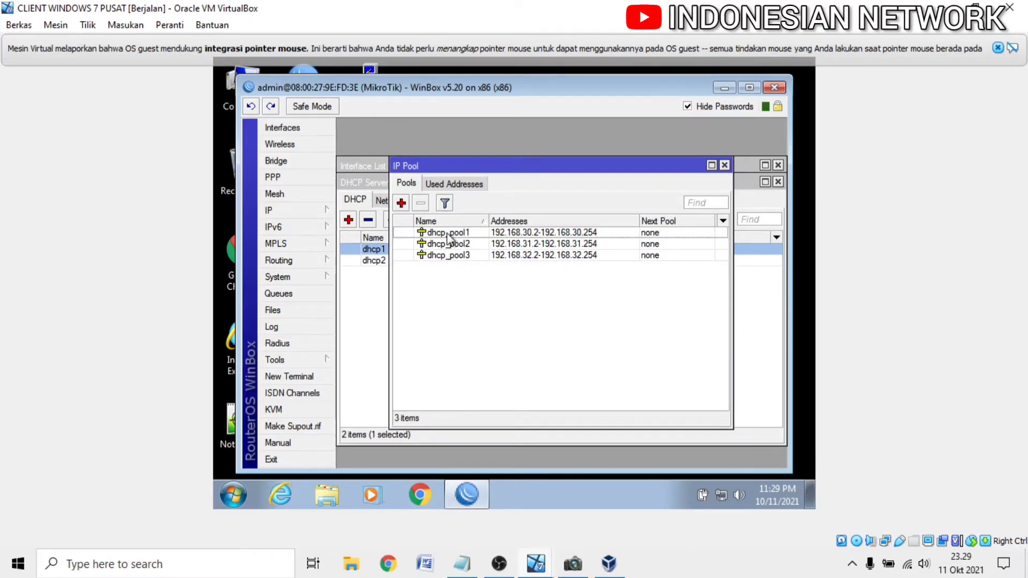
left_click(449, 257)
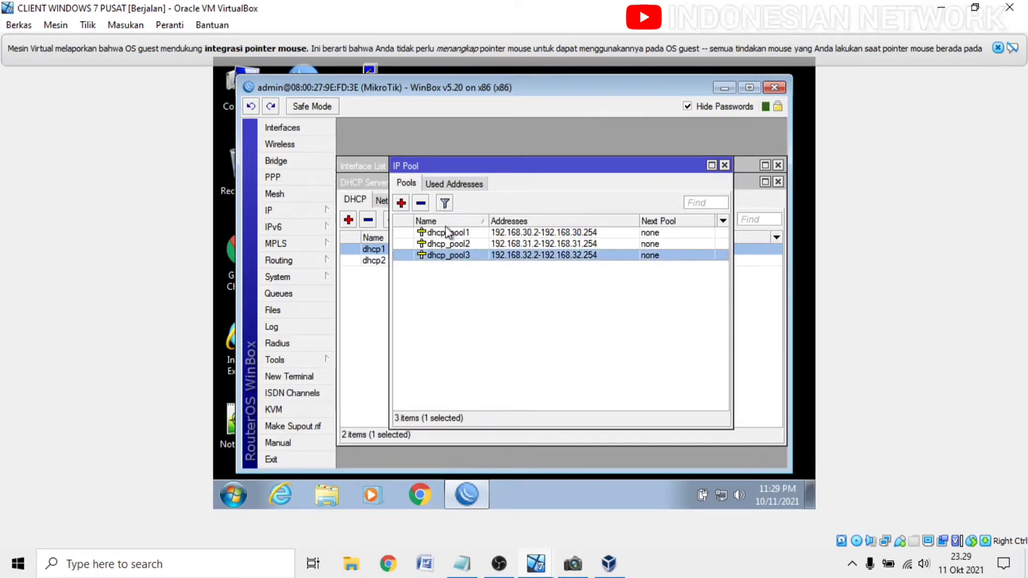
left_click(421, 204)
left_click(535, 238)
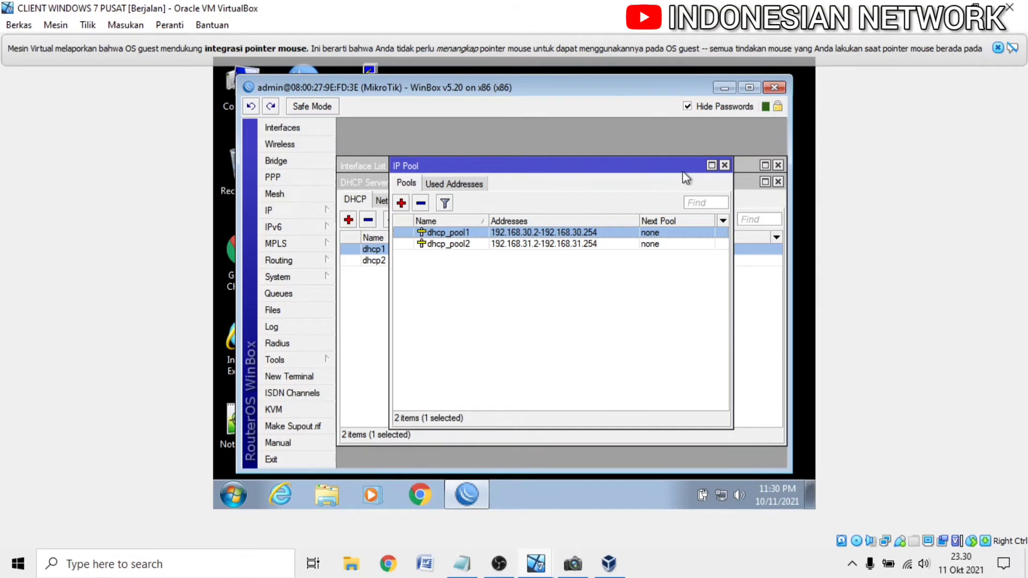
left_click(724, 165)
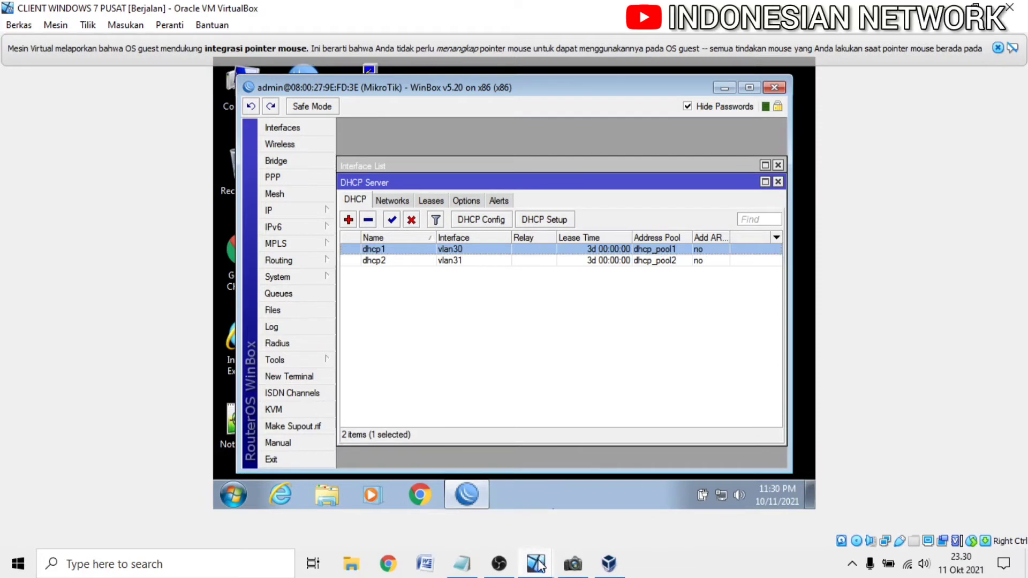
Switch to the CLIENT WINDOWS 7 CABANG virtual machine and display its network adapter connections
mouse_move(543, 563)
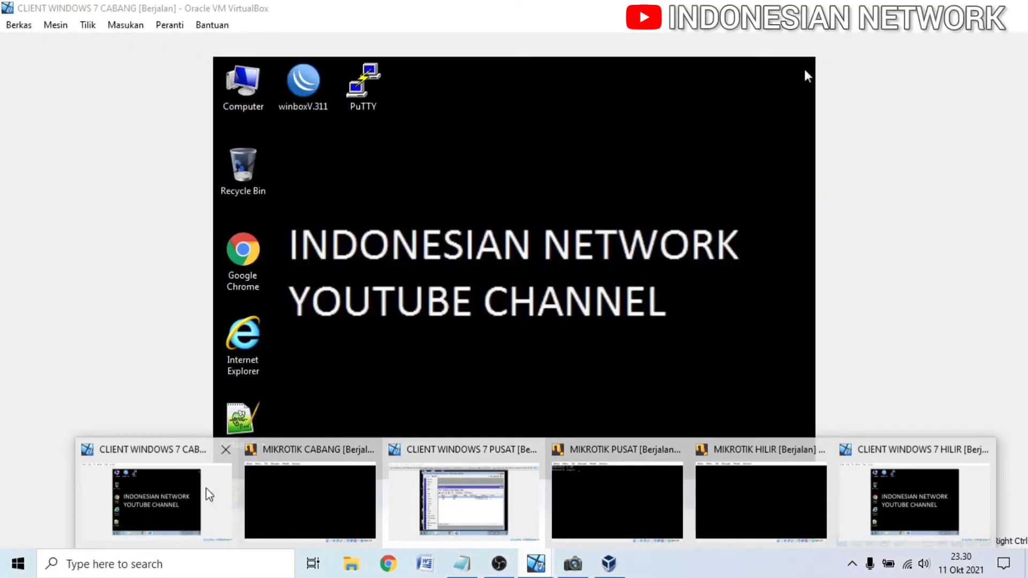
left_click(207, 493)
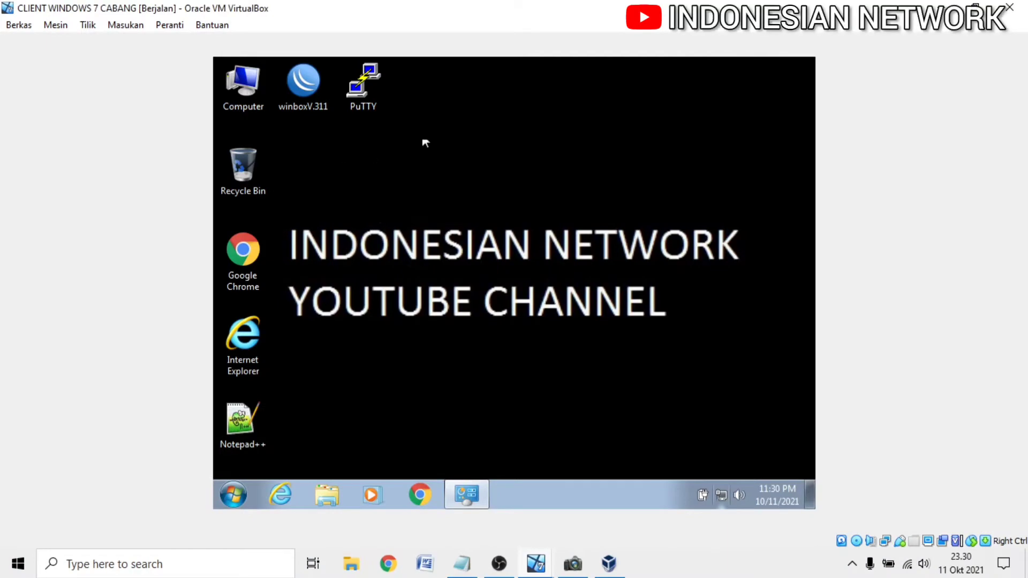
right_click(719, 492)
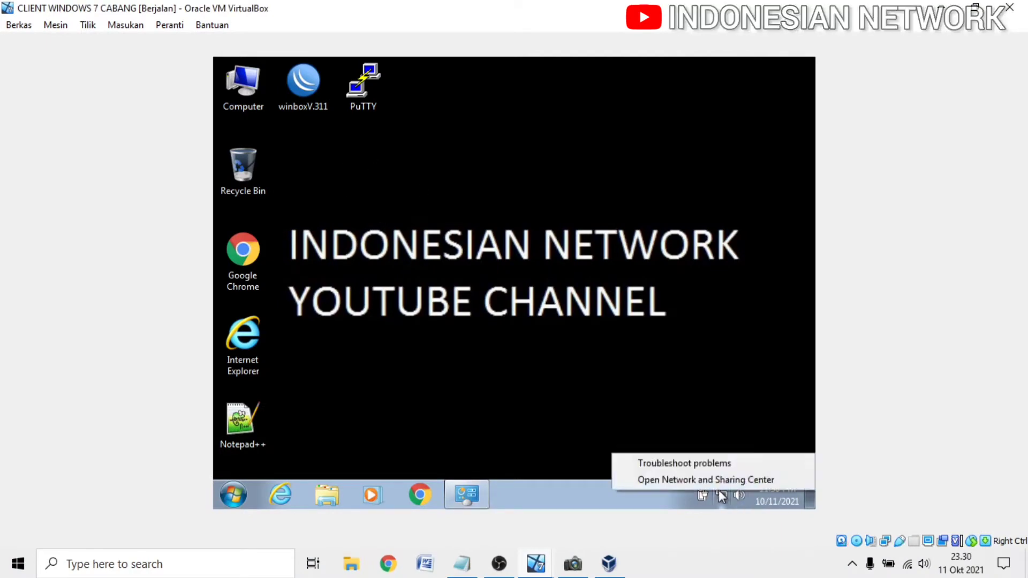
left_click(721, 481)
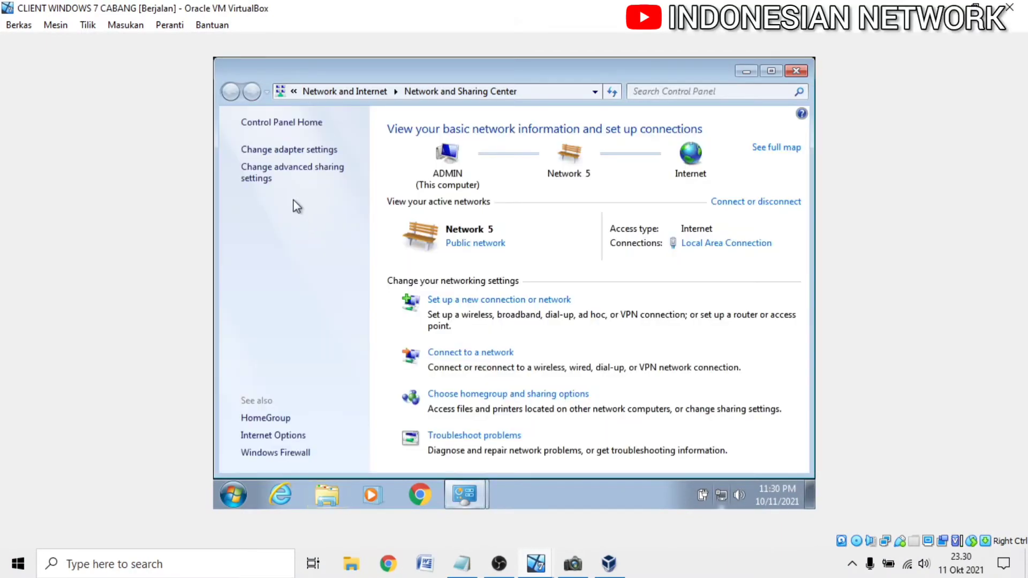
left_click(288, 150)
Check how the Local Area Connection's TCP/IPv4 properties assign the IP address and DNS servers
right_click(289, 149)
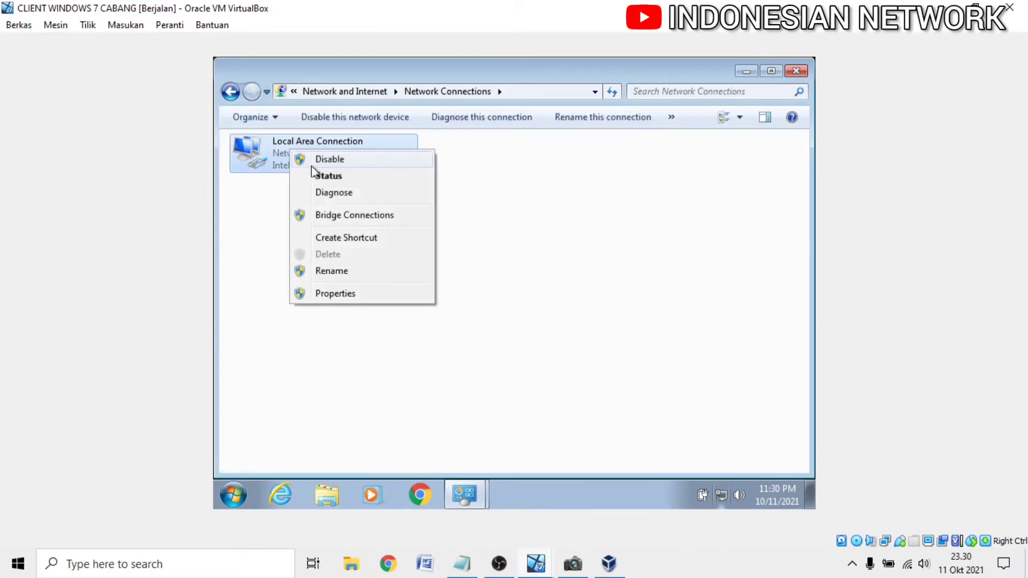
left_click(328, 293)
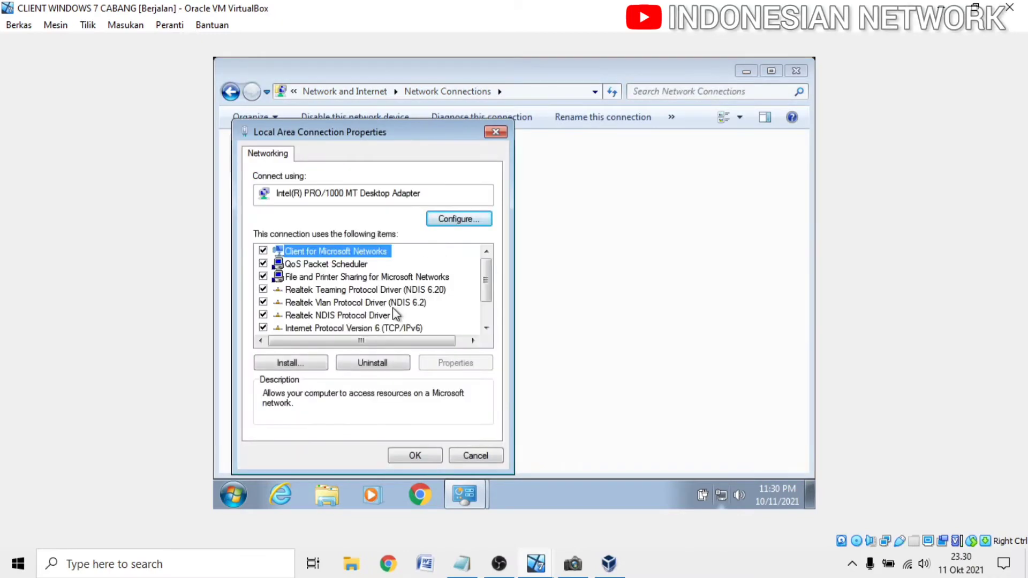
scroll(393, 308, "down", 1)
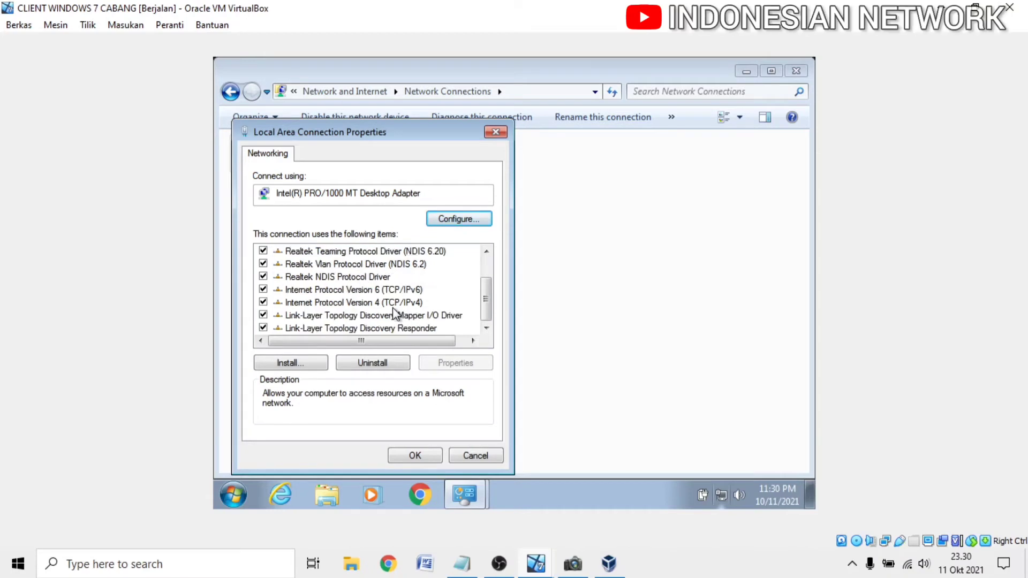
double_click(394, 304)
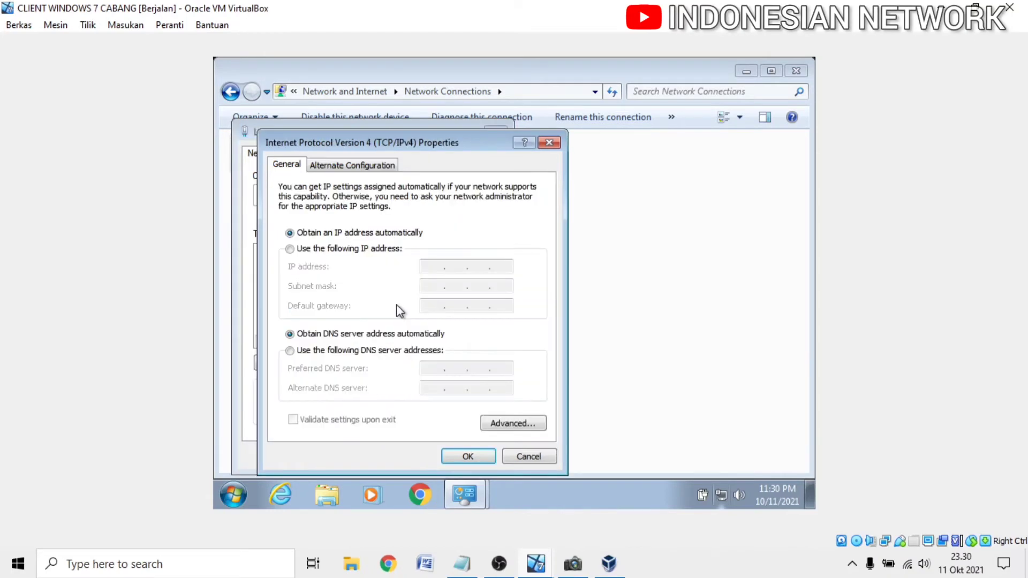
left_click(522, 457)
left_click(479, 457)
Restart the Local Area Connection by disabling and re-enabling it
right_click(283, 167)
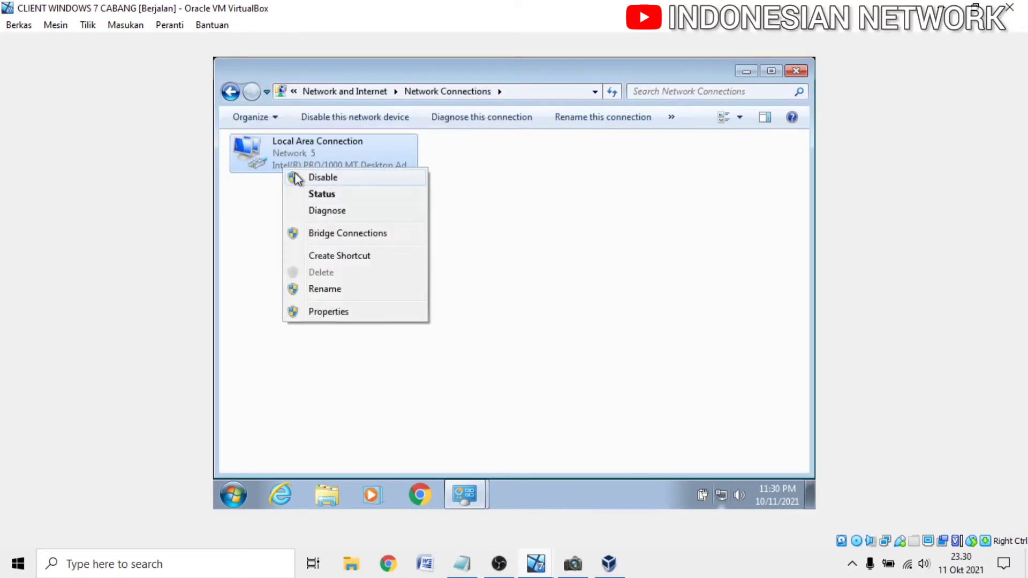
left_click(303, 178)
right_click(355, 243)
left_click(389, 301)
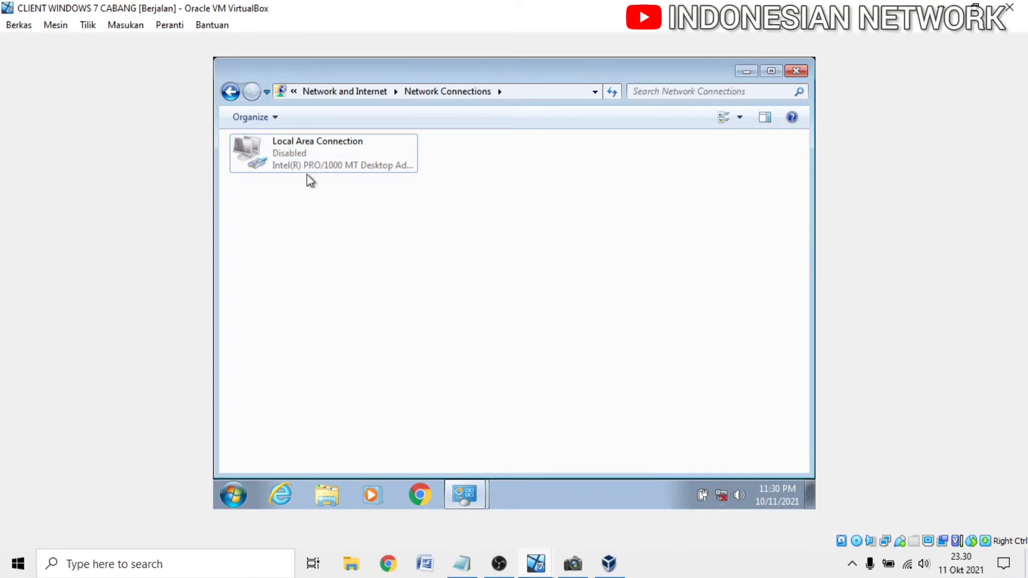
right_click(307, 155)
left_click(318, 161)
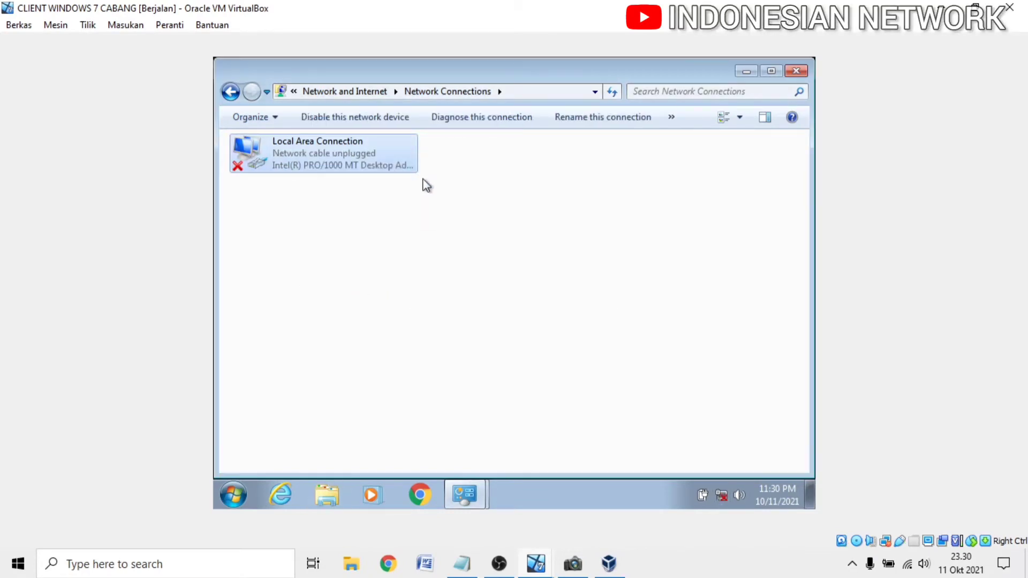
Examine the Local Area Connection's network details for the IPv4 address it received
right_click(294, 155)
left_click(318, 180)
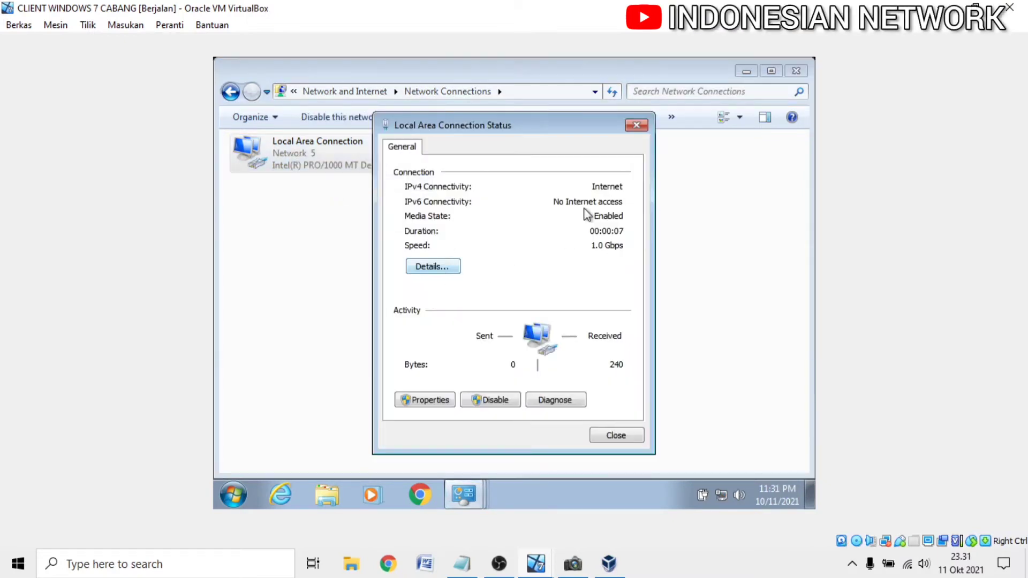
left_click(435, 266)
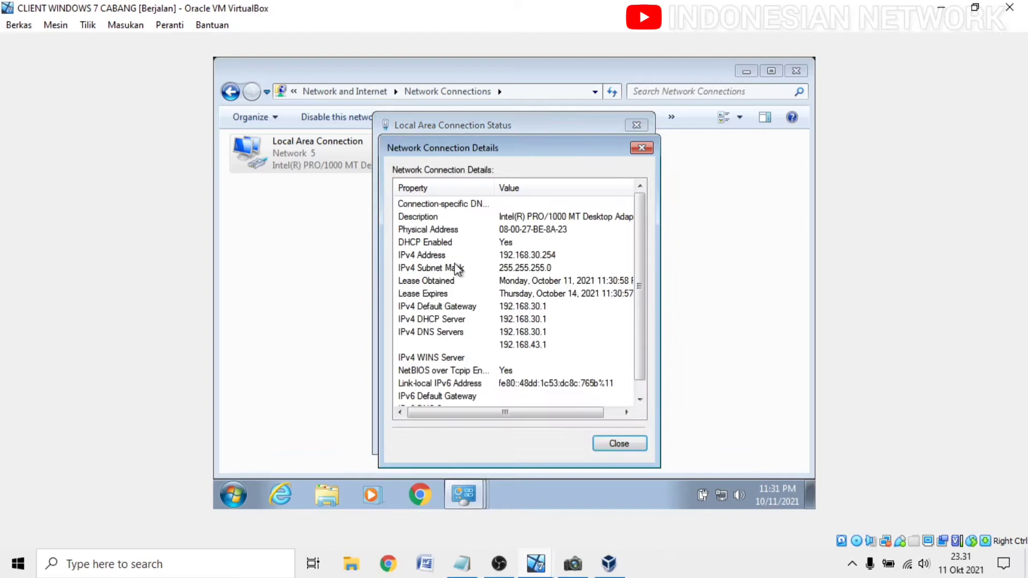
left_click(531, 258)
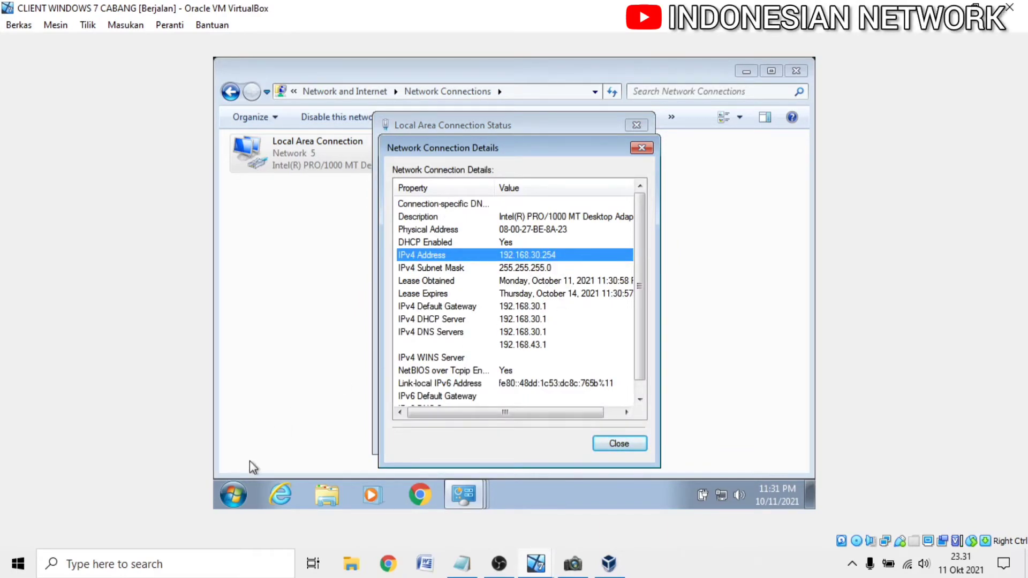
Run cmd to open a command prompt and move its window clear of the IPv4 address details
left_click(234, 494)
left_click(429, 423)
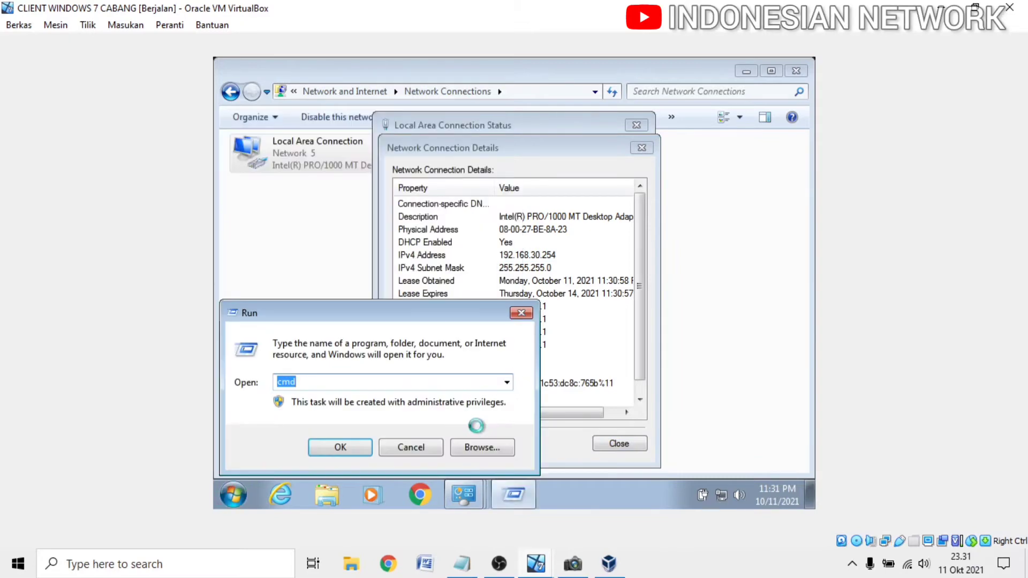
type("cmd")
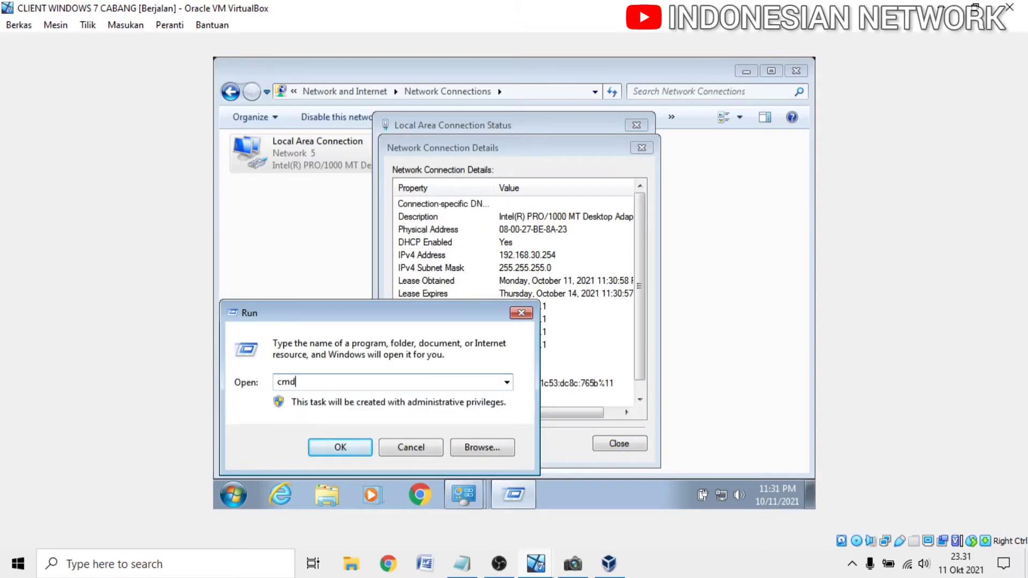
key("Return")
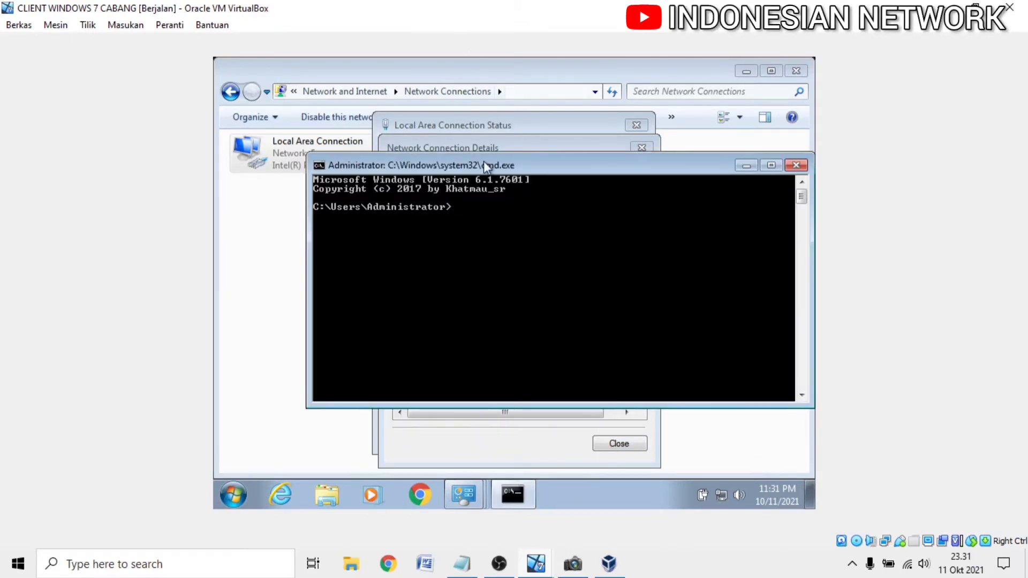
left_click_drag(484, 165, 477, 305)
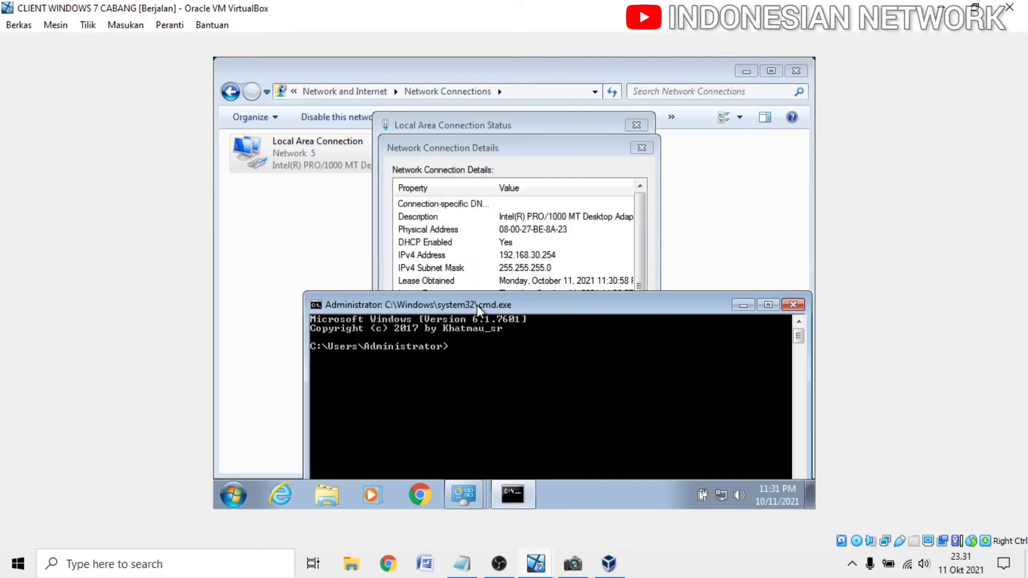
Ping the VLAN 30 gateway 192.168.30.1 from the branch client and stop the ping after a few packets
type("ping 192.68")
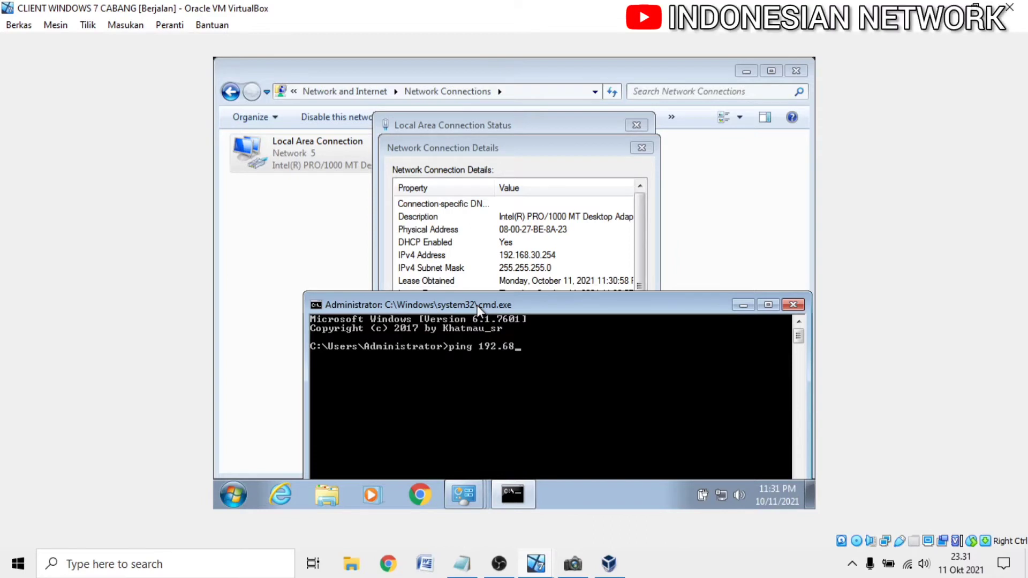
key("BackSpace")
key("BackSpace")
type("168.20.1")
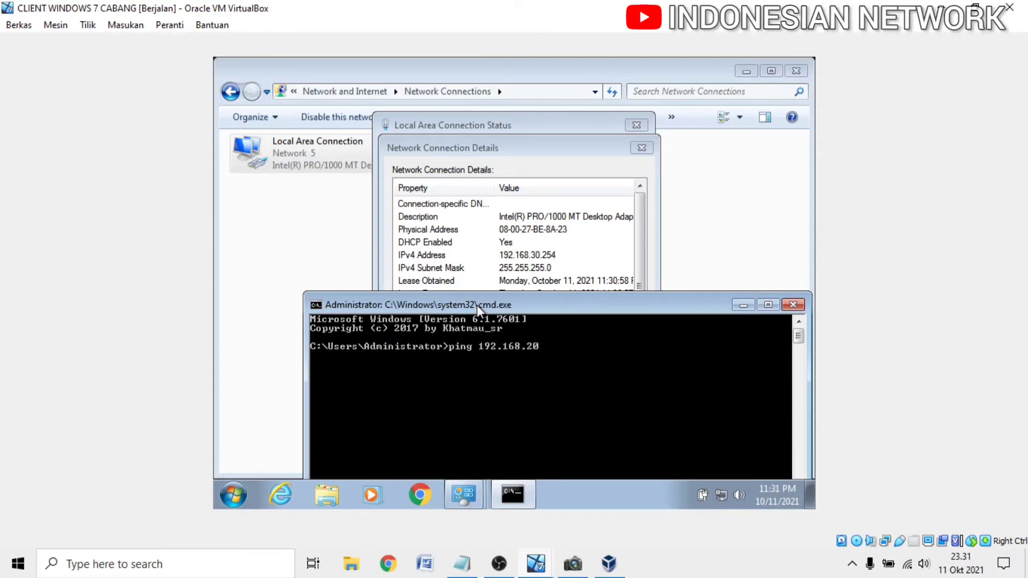
key("BackSpace")
key("BackSpace")
key("BackSpace")
key("BackSpace")
type("30.1")
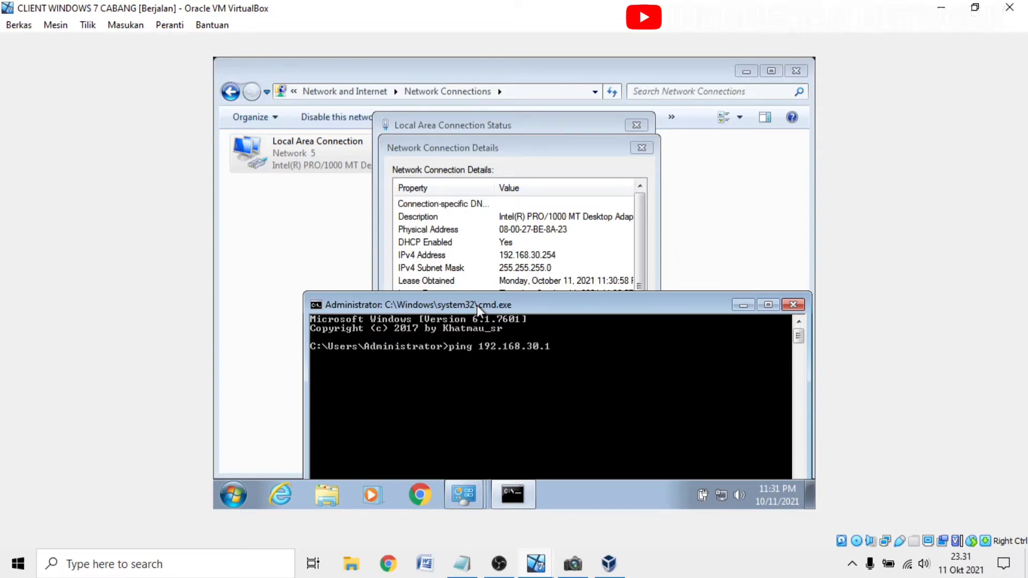
key("Return")
key("ctrl+c")
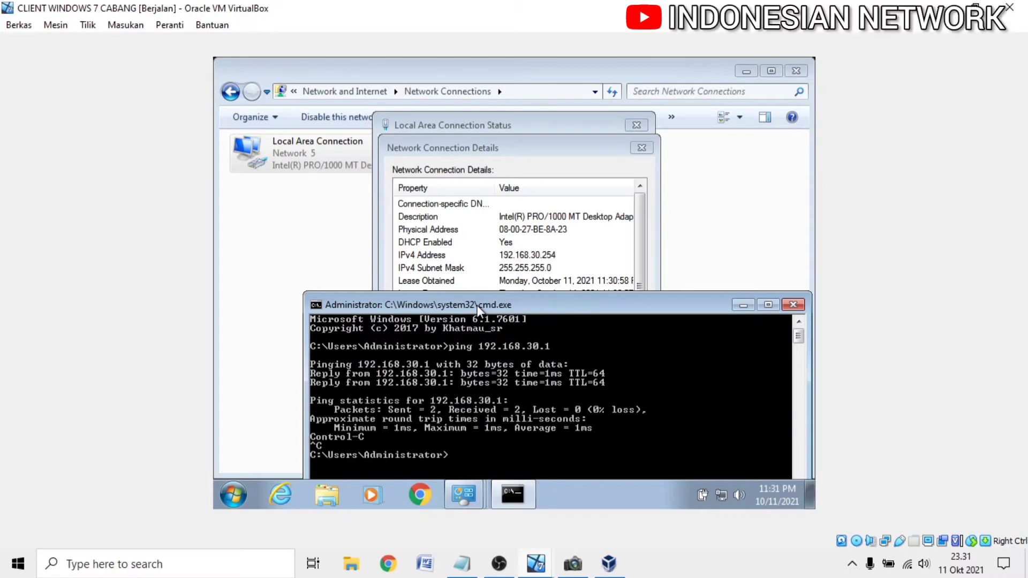
Ping google.com to test internet access, and close the command prompt and the connection's details and status windows
type("ping g")
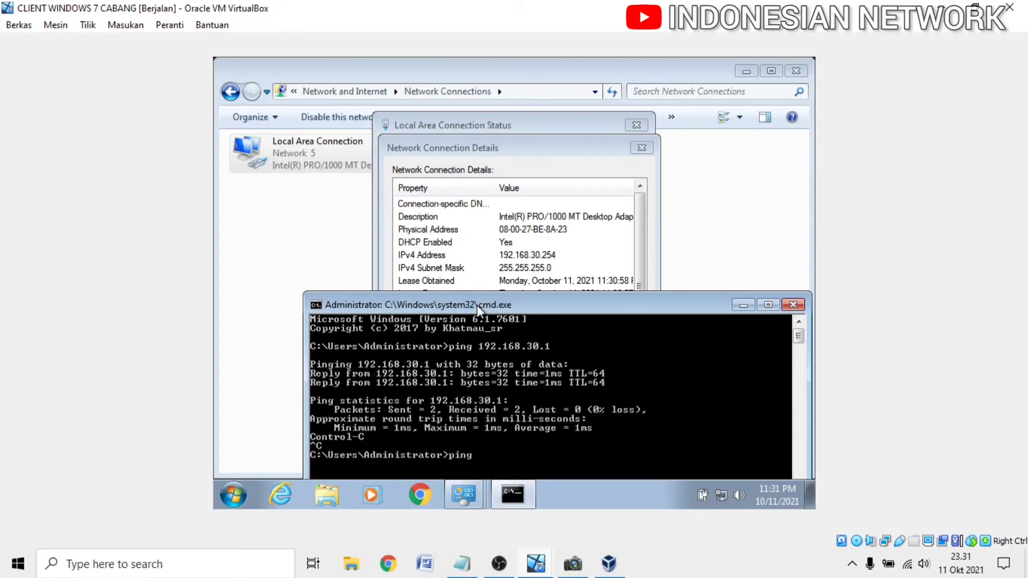
type("oogle.com")
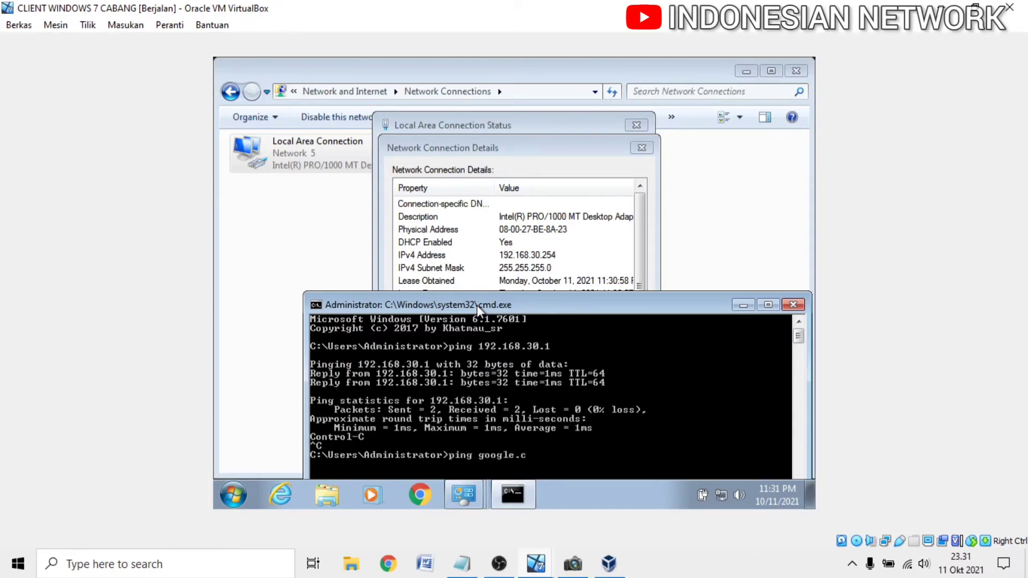
key("Return")
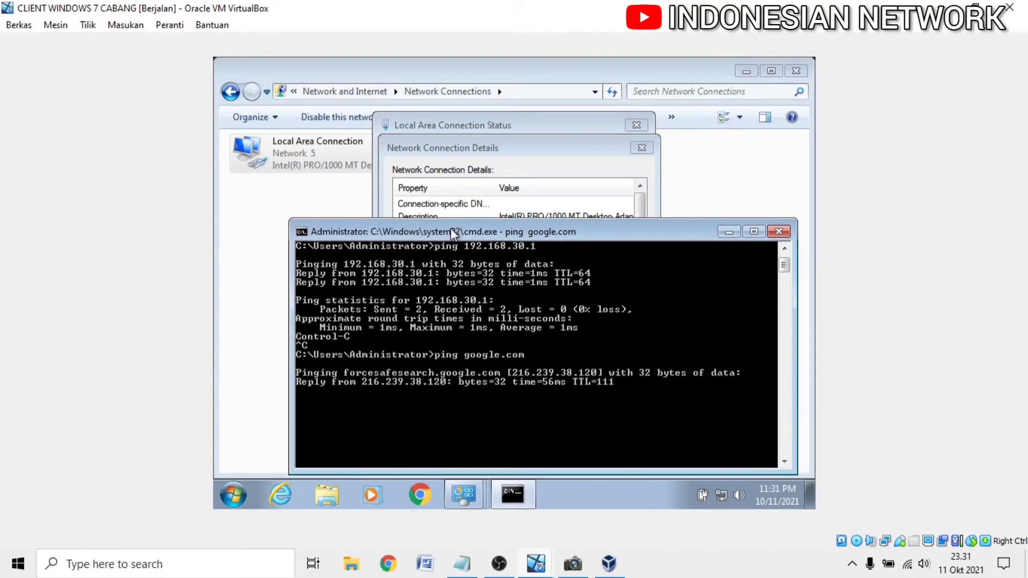
left_click(793, 304)
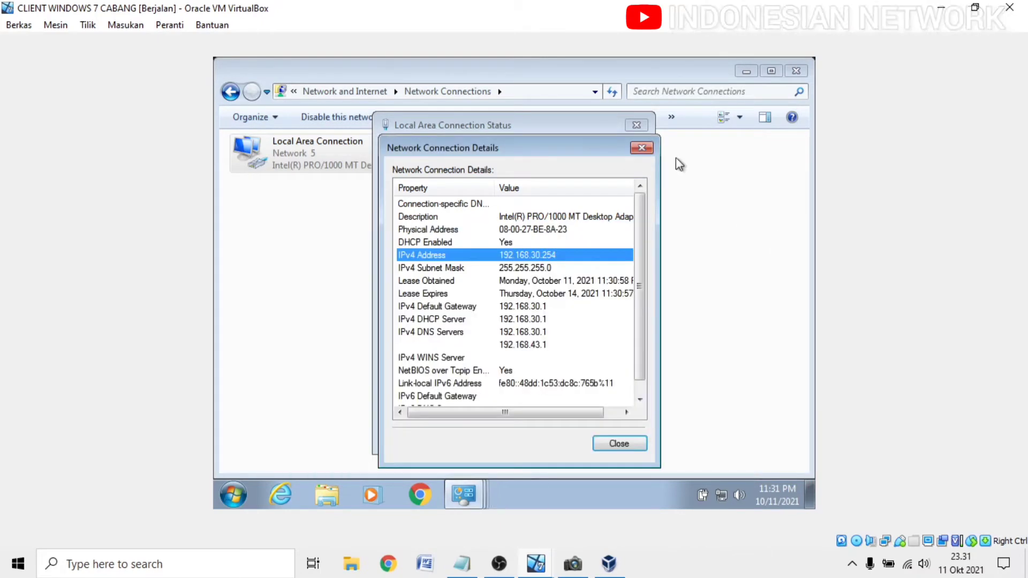
left_click(641, 147)
left_click(636, 125)
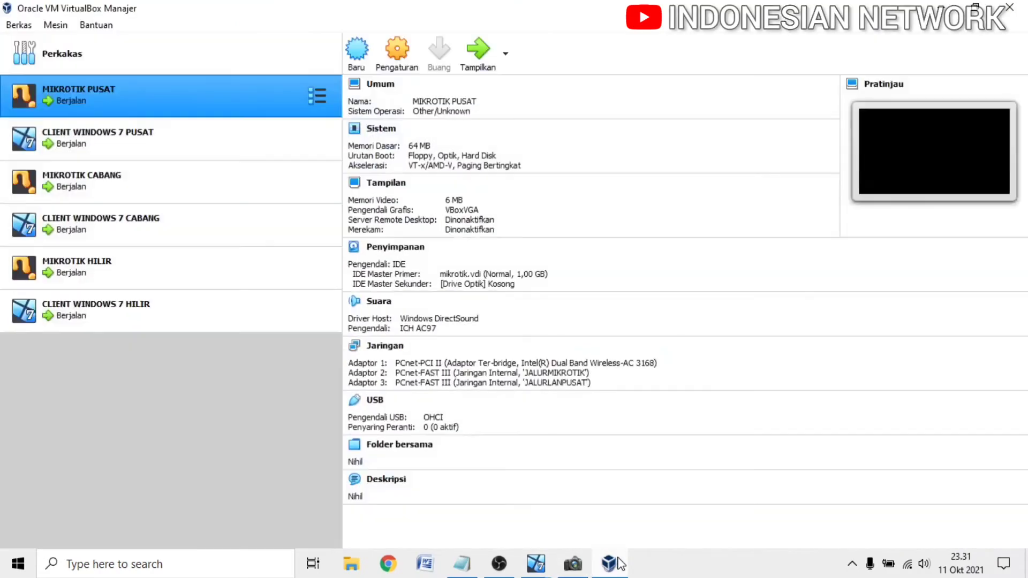
Switch to the CLIENT WINDOWS 7 HILIR virtual machine and display its network adapter connections
left_click(618, 564)
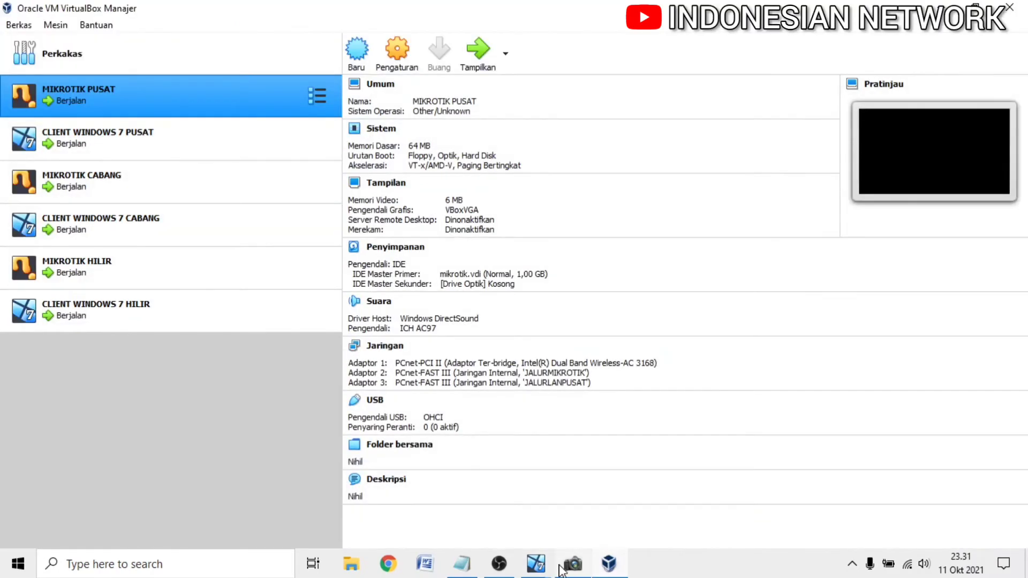
mouse_move(619, 563)
left_click(903, 484)
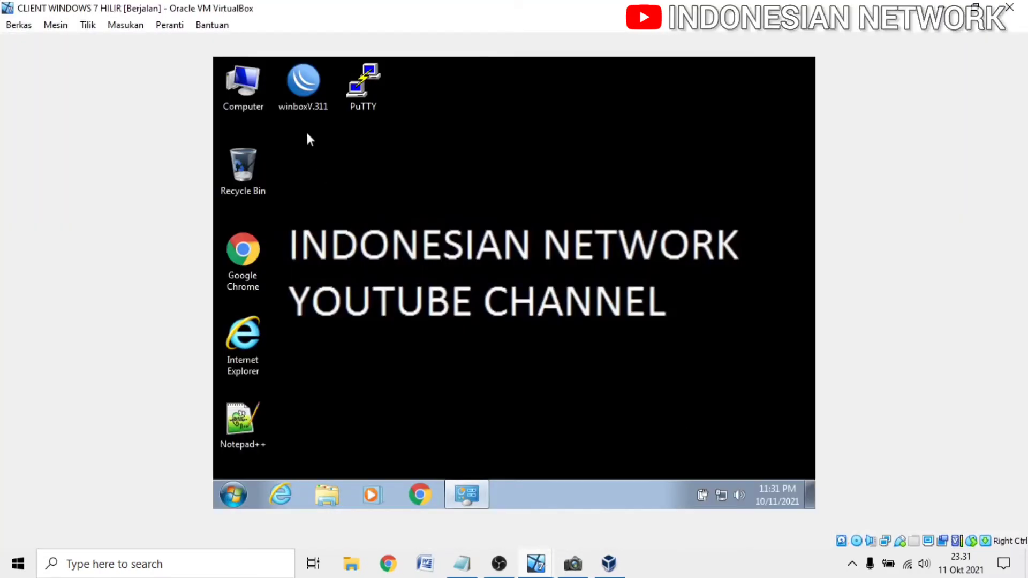
right_click(723, 495)
left_click(726, 488)
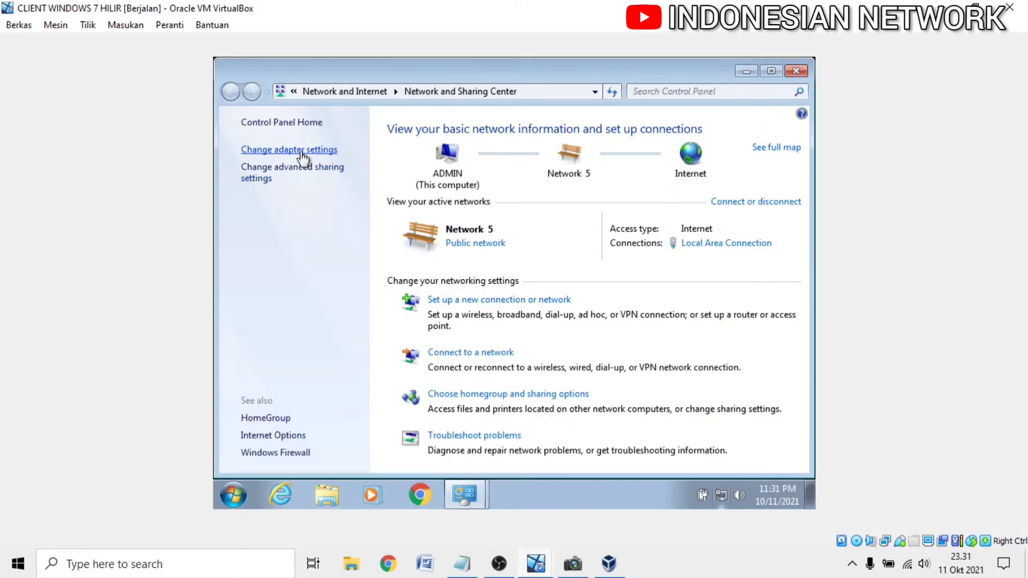
left_click(301, 153)
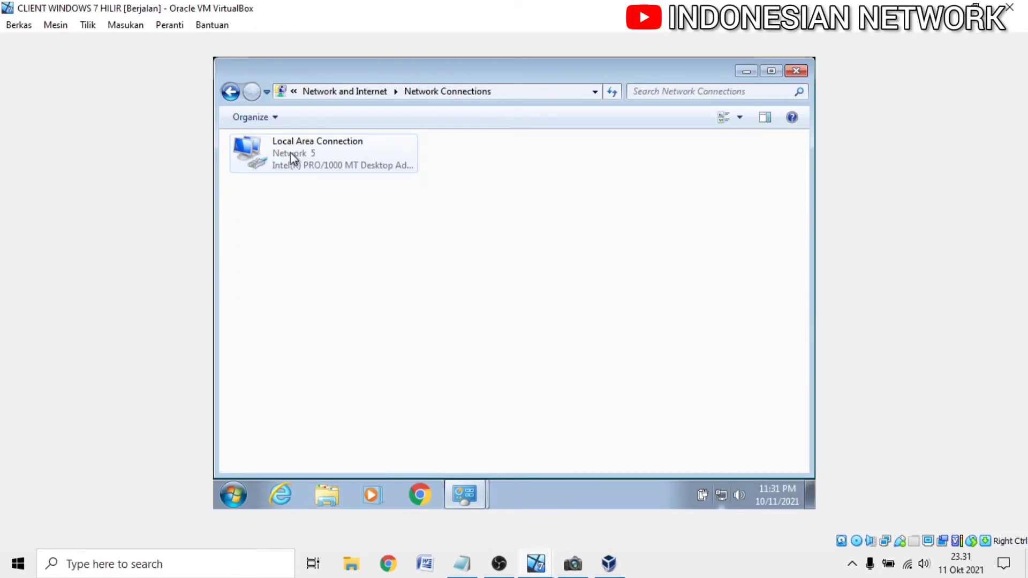
Check the TCP/IPv4 properties of the HILIR client's Local Area Connection without changing them
right_click(265, 152)
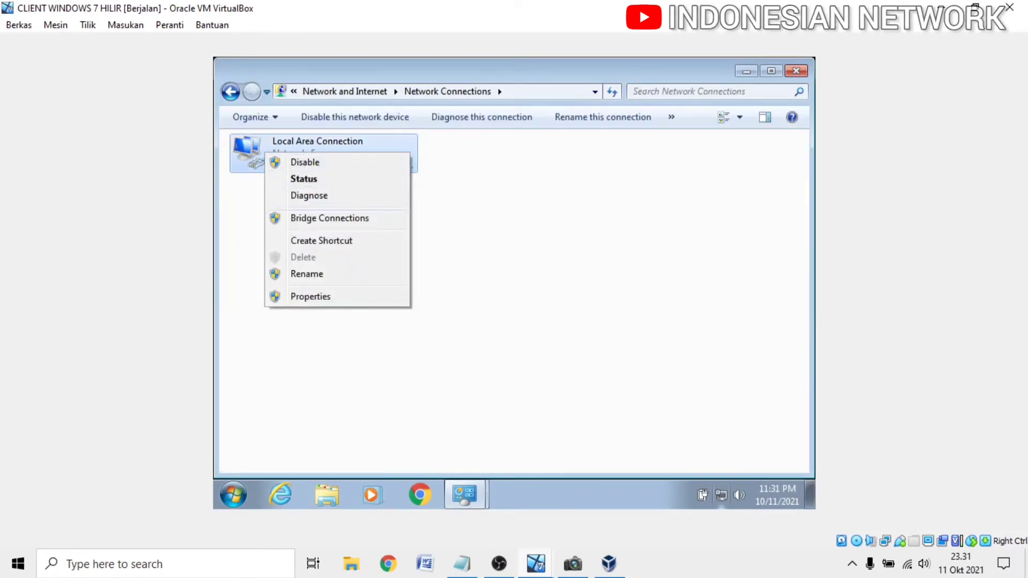
left_click(307, 299)
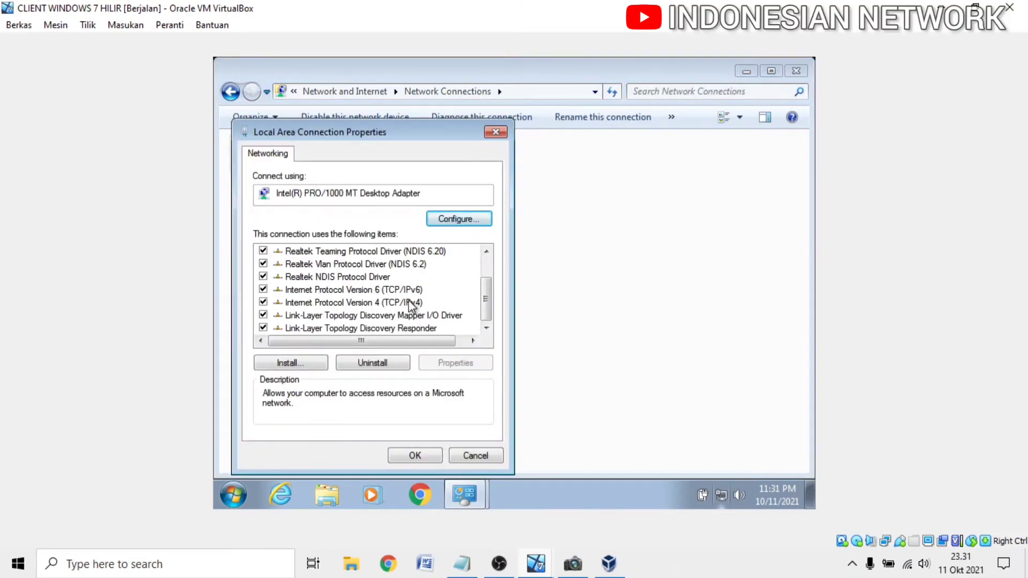
double_click(409, 302)
key("Escape")
key("Escape")
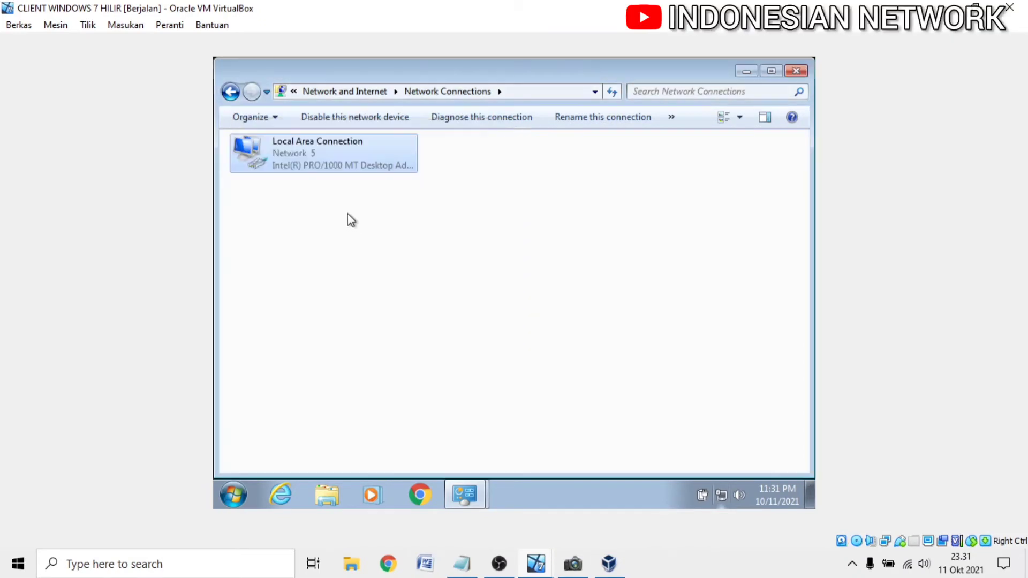
Disable and re-enable the HILIR client's Local Area Connection, refreshing the connection list
right_click(322, 174)
key("Escape")
right_click(485, 269)
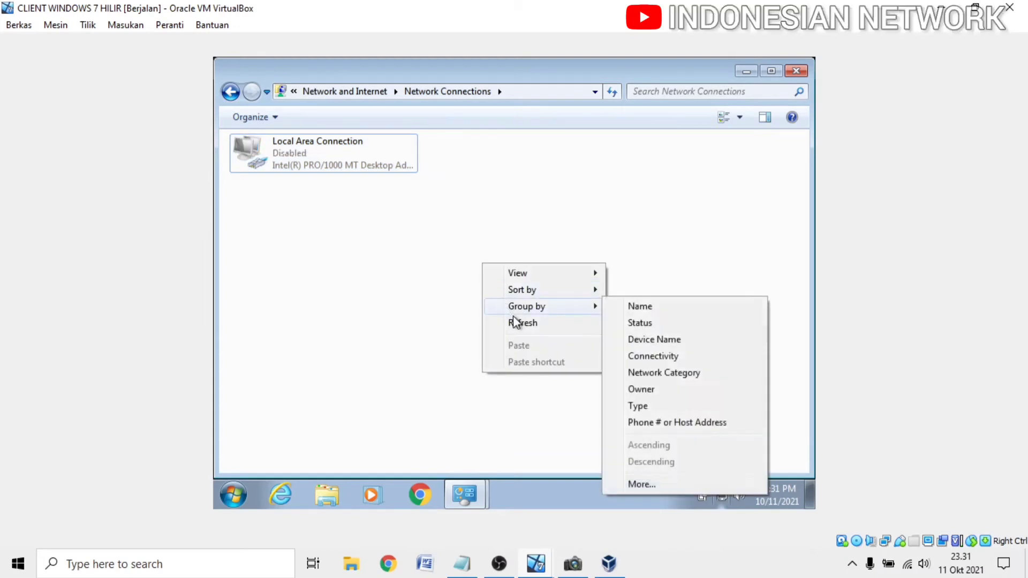
left_click(514, 323)
right_click(300, 164)
left_click(310, 172)
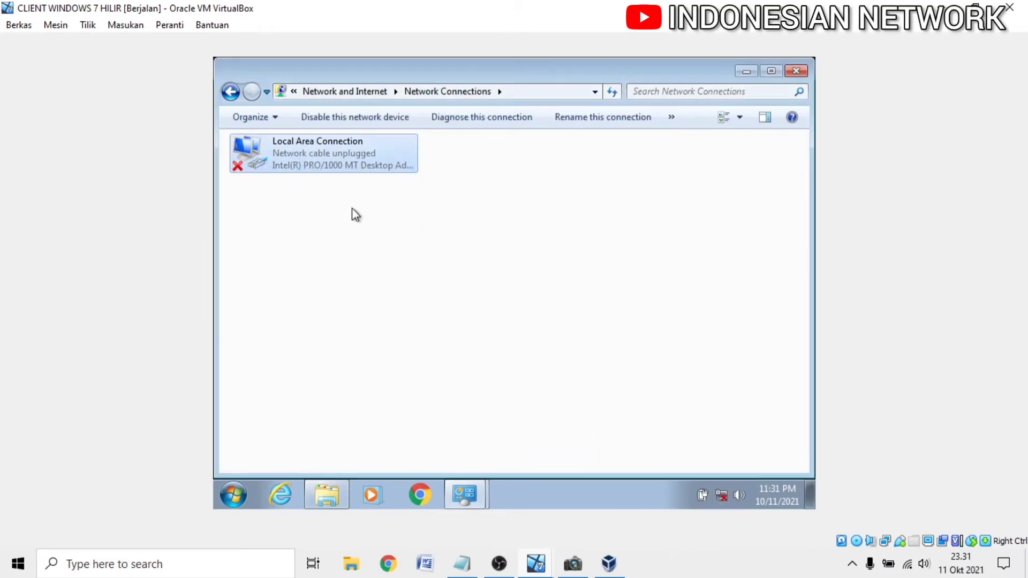
right_click(330, 213)
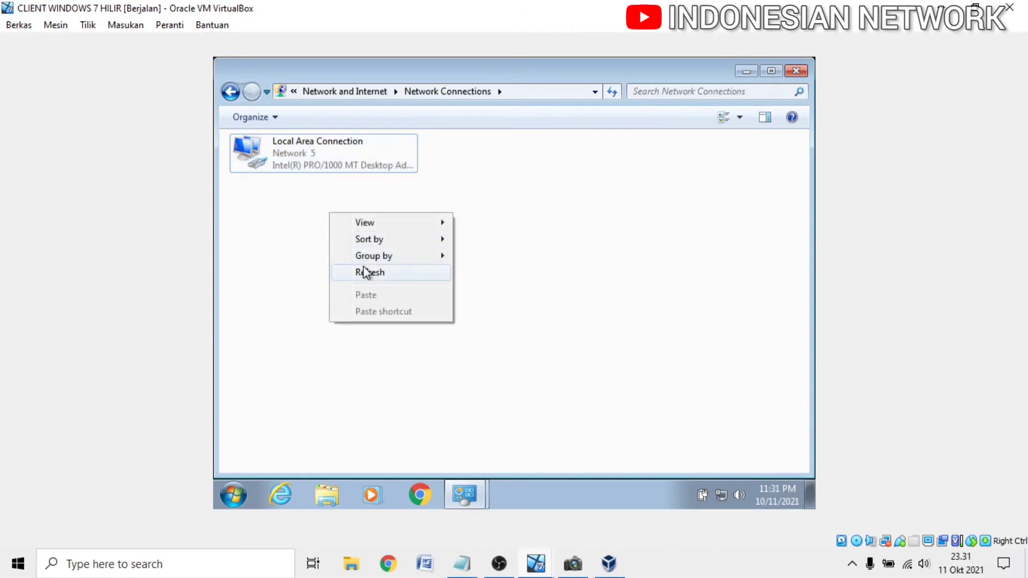
left_click(370, 272)
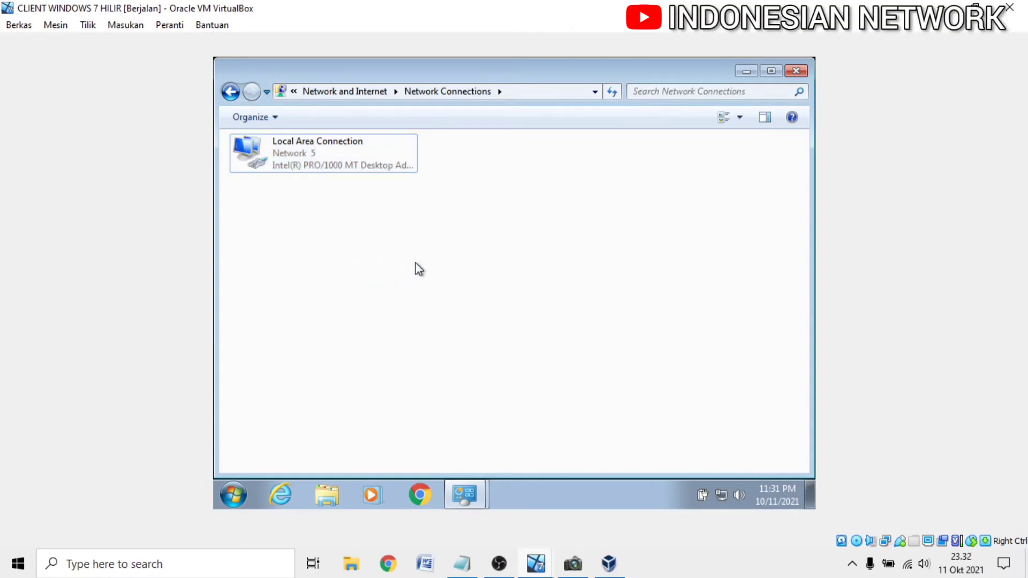
Examine the HILIR client's network connection details for the IPv4 address it received, and close the details
right_click(303, 161)
left_click(328, 186)
left_click(448, 268)
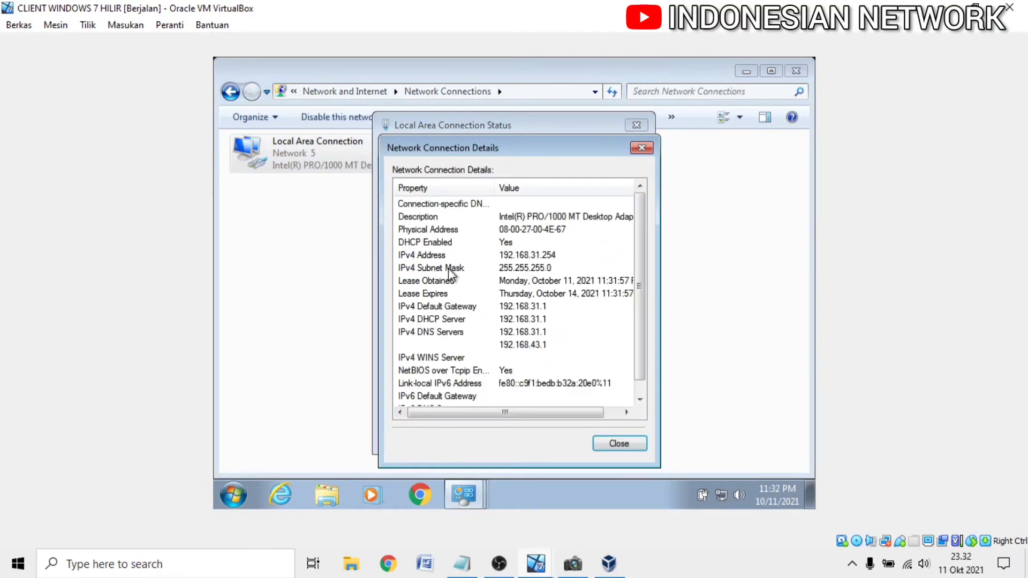
left_click(532, 255)
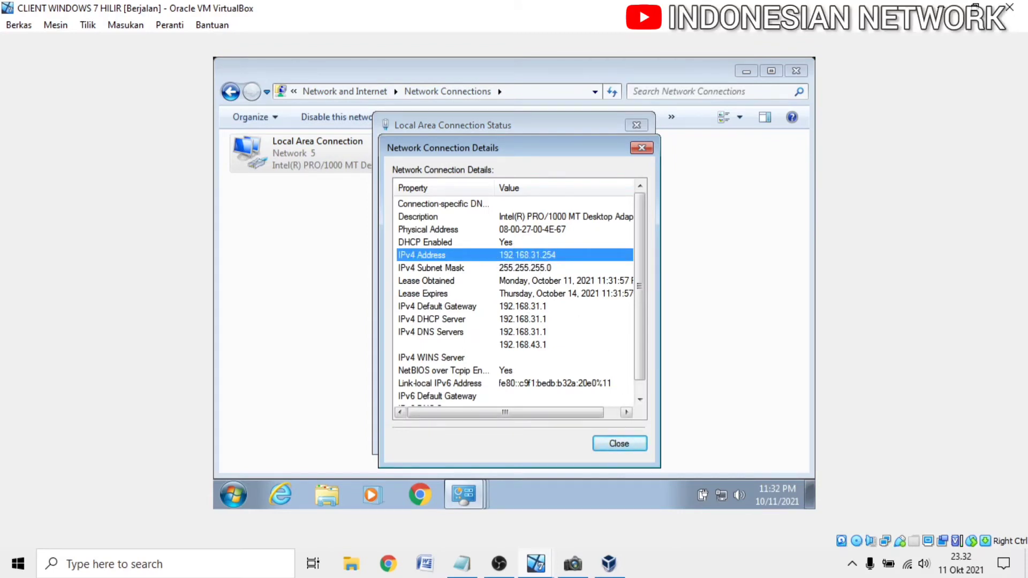
left_click(631, 443)
Open a command prompt on the HILIR client and ping the VLAN 31 gateway 192.168.31.1, stopping after a few packets
left_click(243, 495)
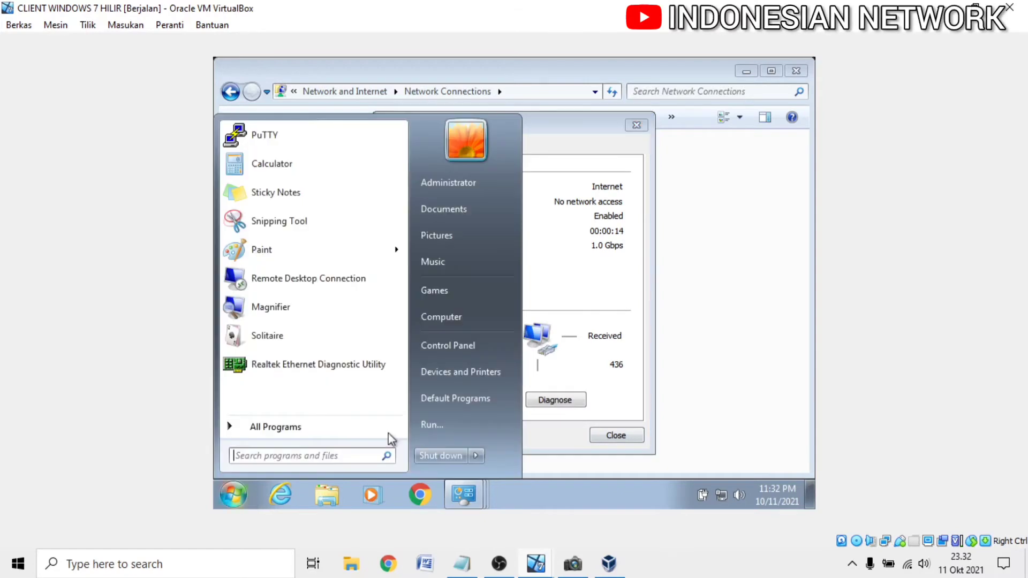
left_click(426, 426)
key("Return")
type("ping 192.168.31.1")
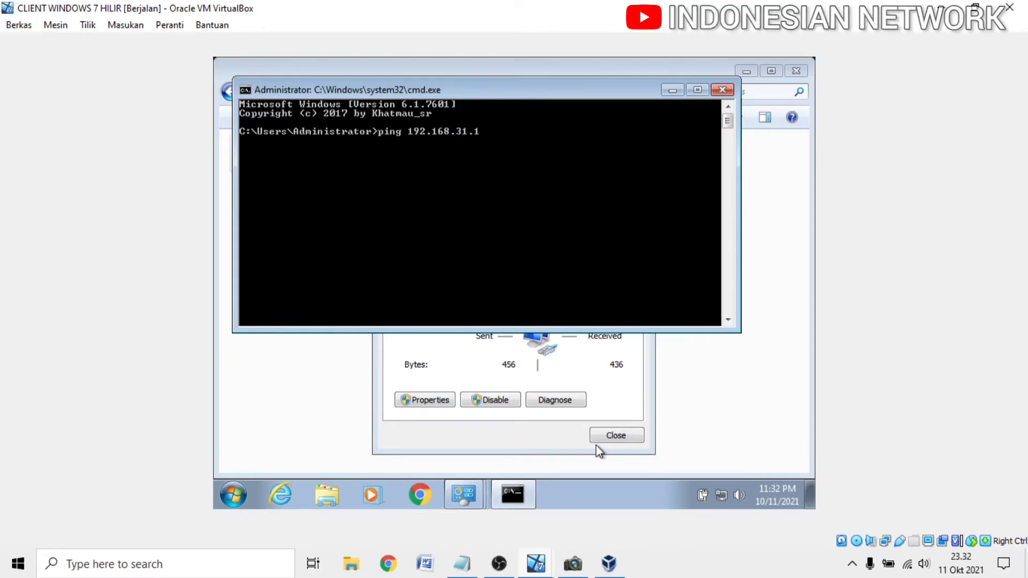
key("Return")
key("ctrl+c")
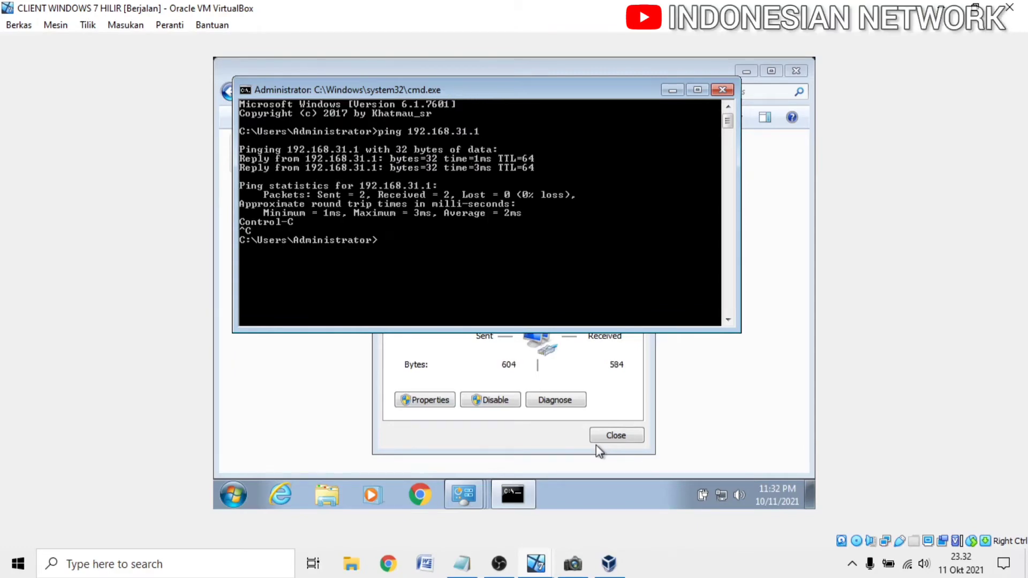
Ping google.com from the HILIR client to test its internet access, and stop the ping
type("ping google.")
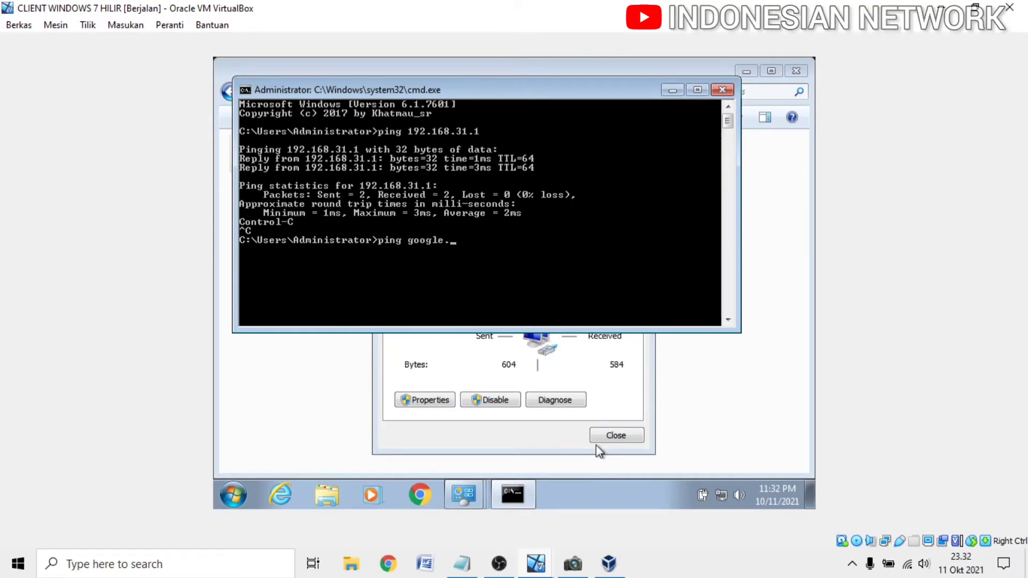
type("com")
key("Return")
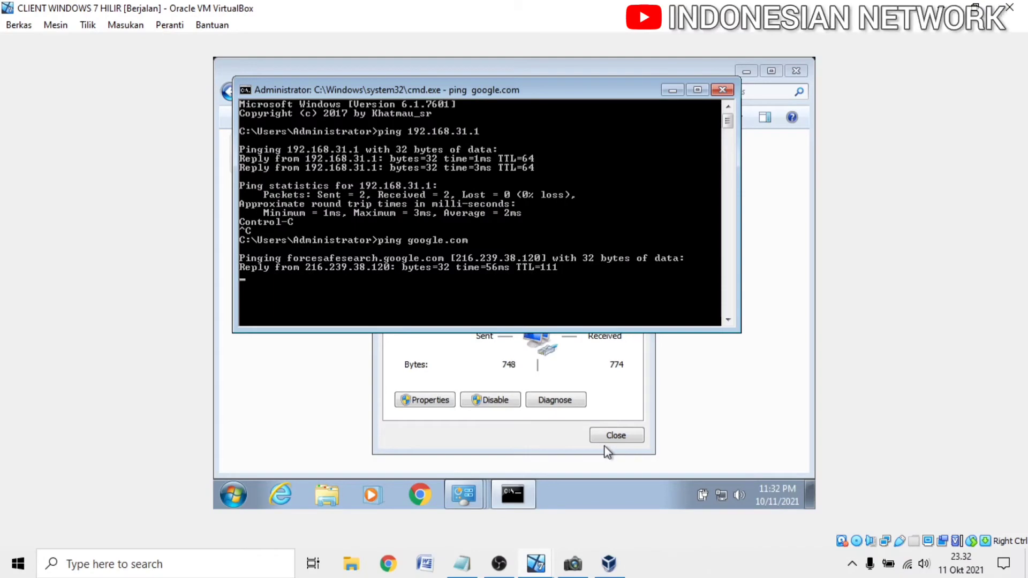
key("ctrl+c")
Check the VLAN topology diagram and the VirtualBox machine list, and switch to the CLIENT WINDOWS 7 PUSAT virtual machine
left_click(573, 564)
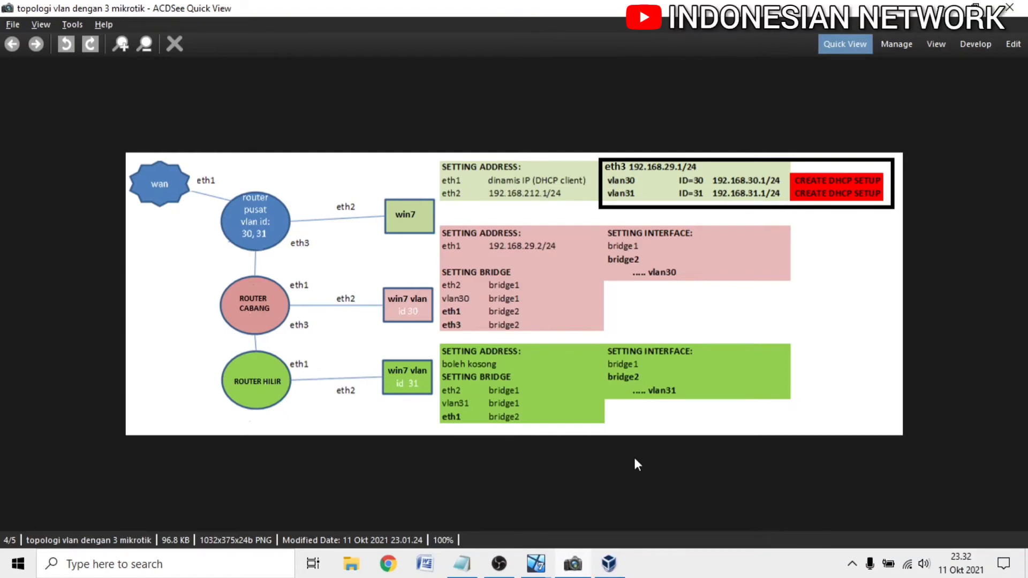
left_click(625, 570)
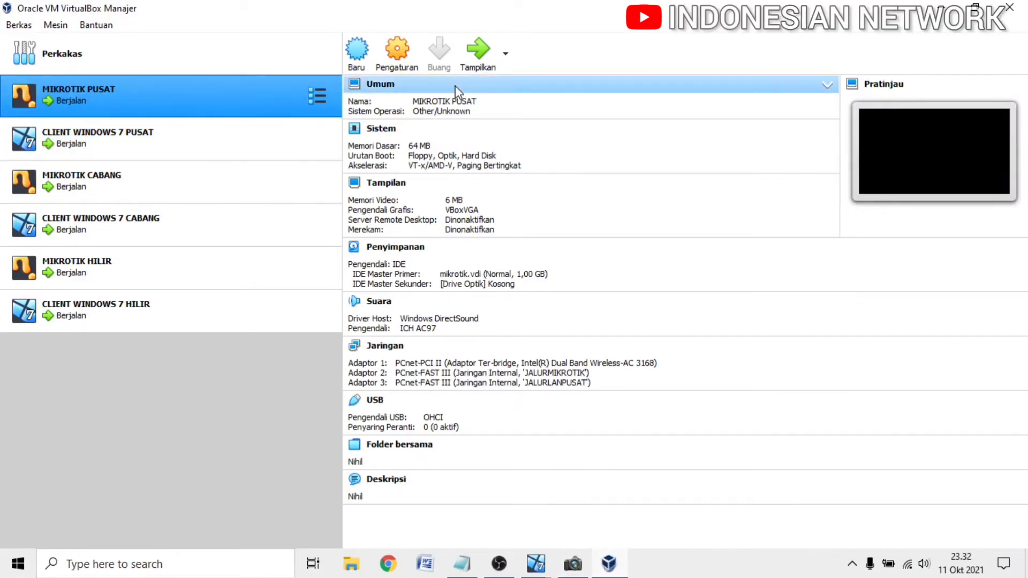
double_click(218, 104)
left_click(455, 6)
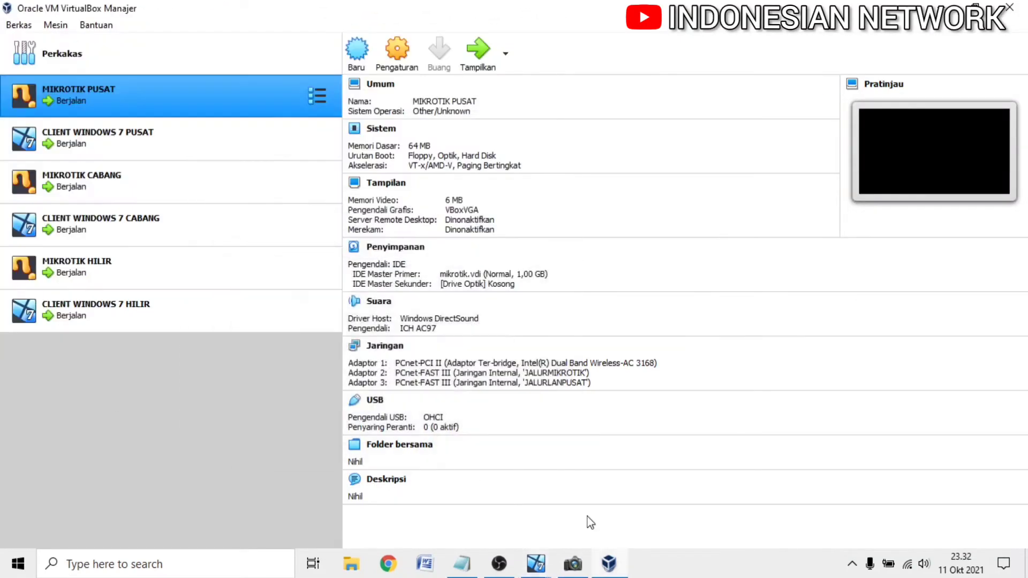
mouse_move(552, 564)
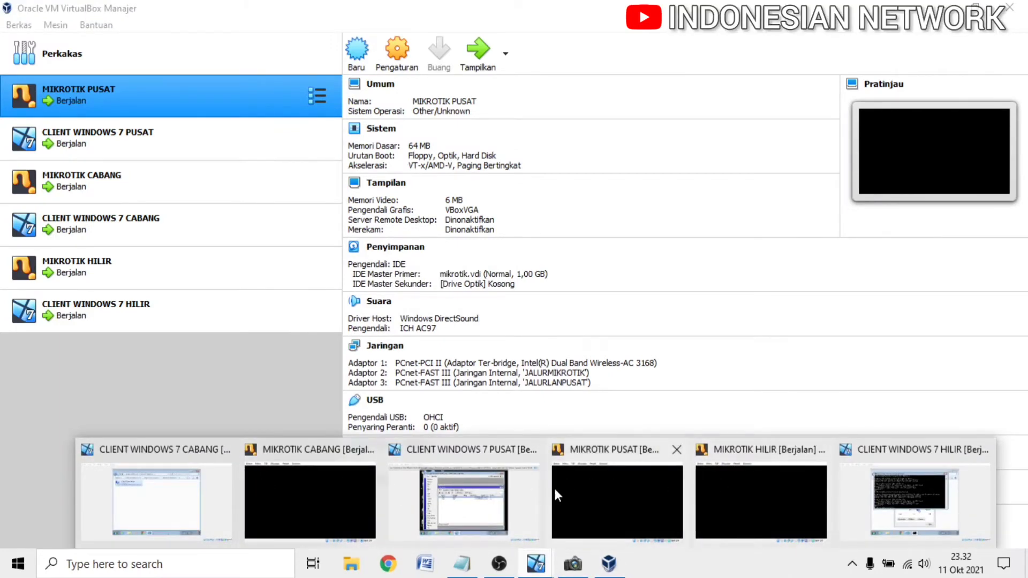
left_click(504, 498)
Examine the central router's DHCP client list and the new-client settings for ether1_ISP_ANDROID, and widen the IP Address column
left_click(285, 214)
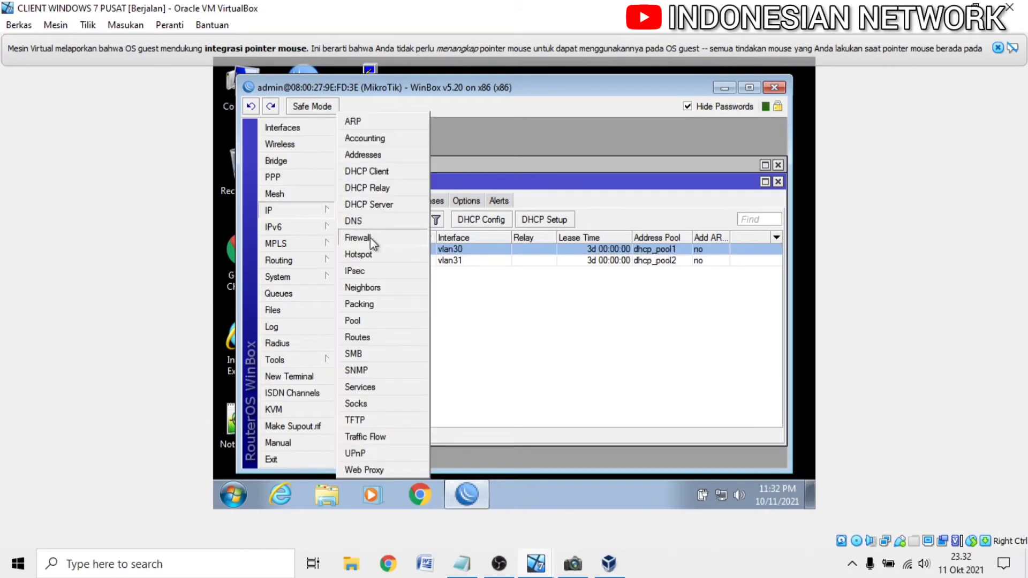
left_click(384, 172)
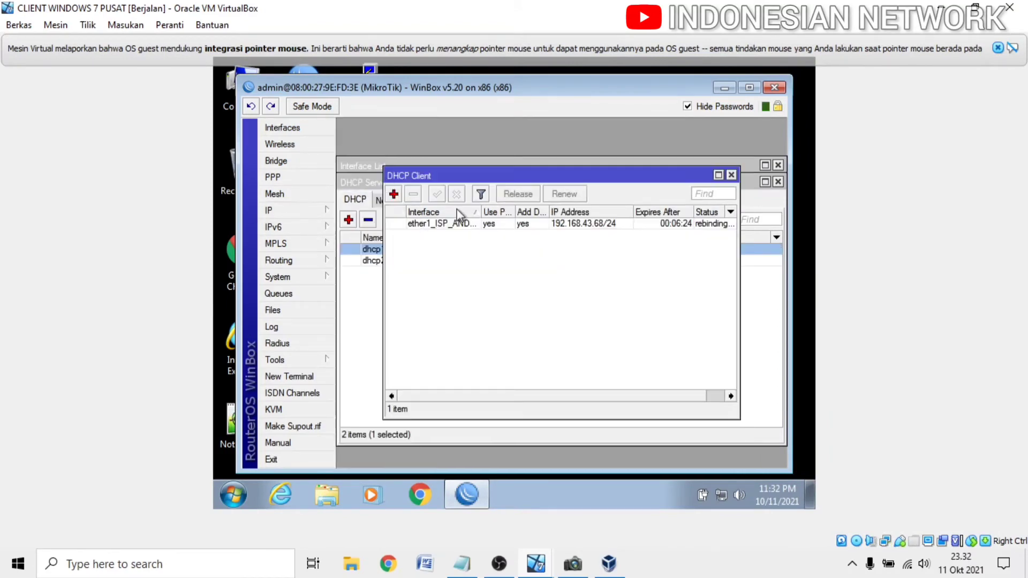
left_click(395, 196)
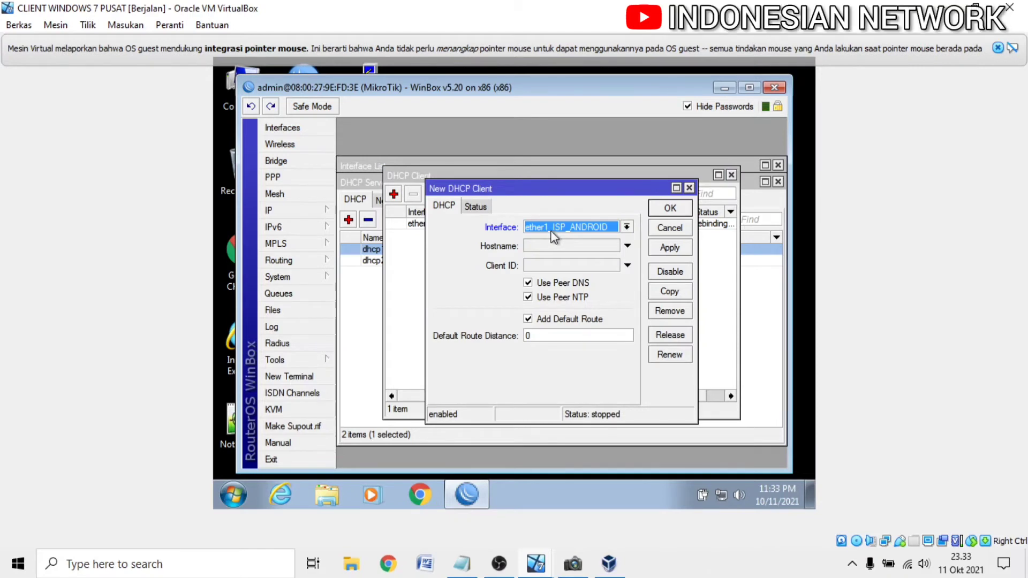
left_click(669, 210)
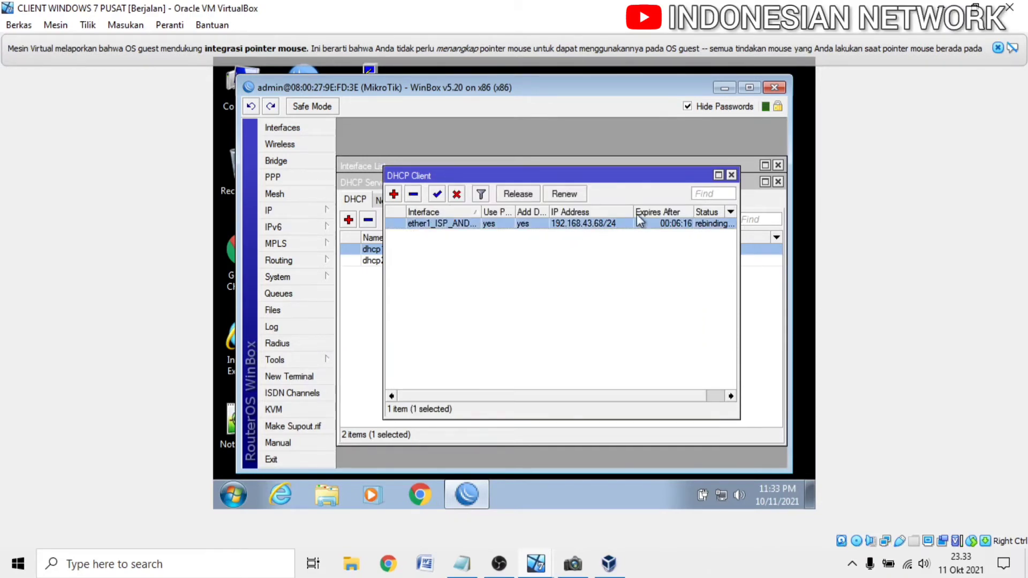
left_click_drag(634, 212, 642, 212)
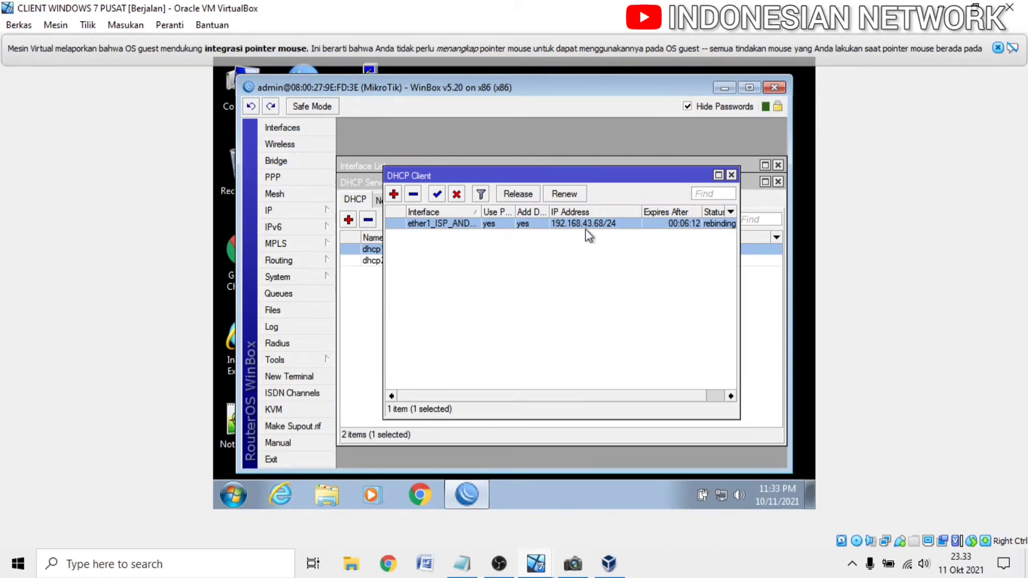
Compare the topology diagram with the central router's IP address list, selecting the ether2_jalurLAN_PUSAT entry
left_click(572, 564)
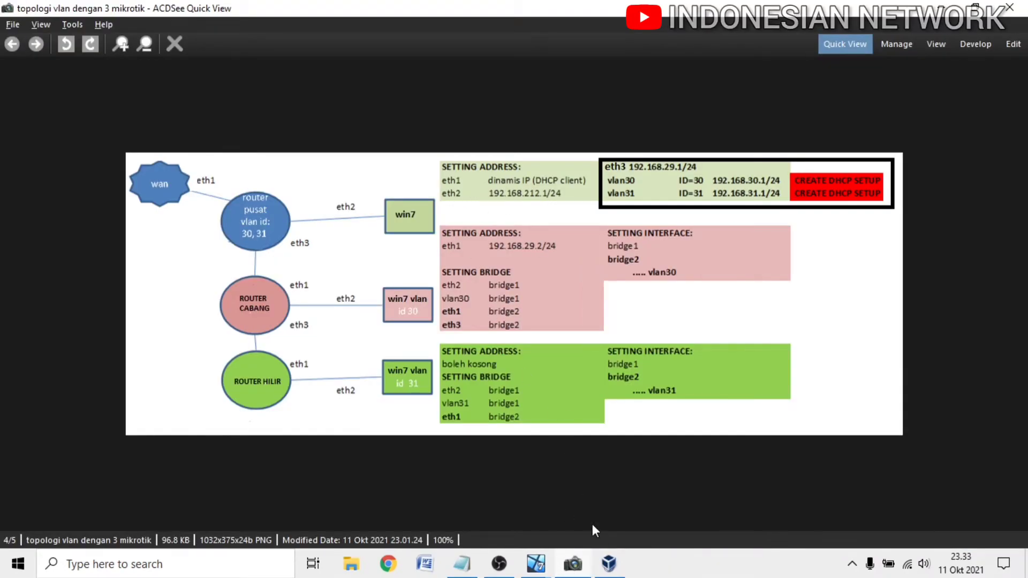
left_click(573, 564)
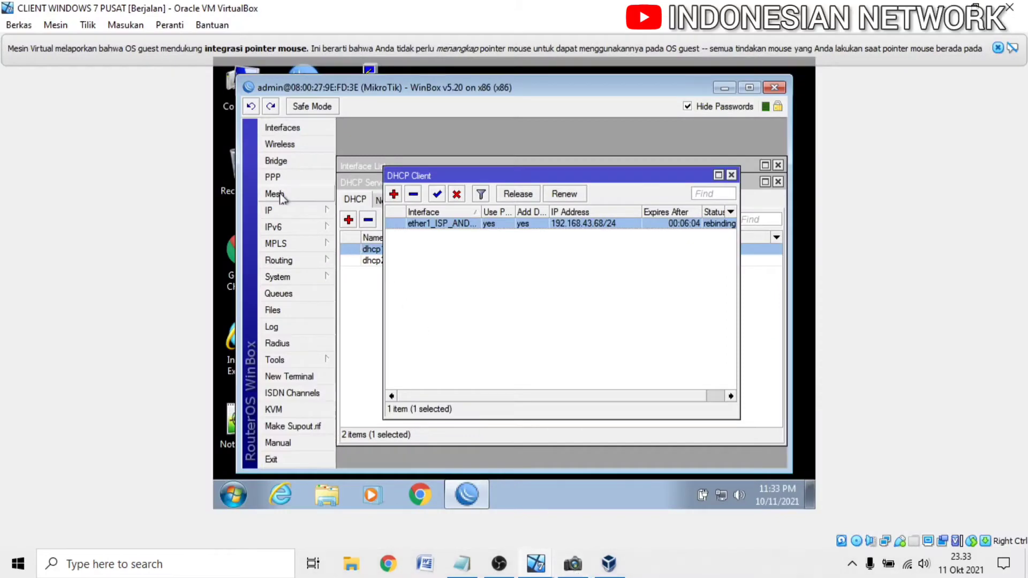
left_click(276, 212)
left_click(394, 156)
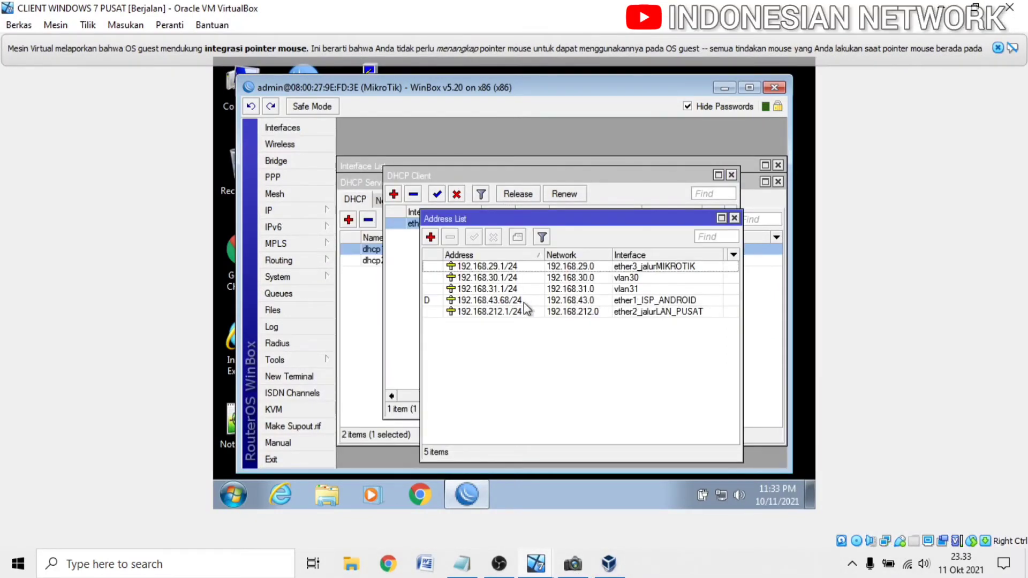
left_click(557, 314)
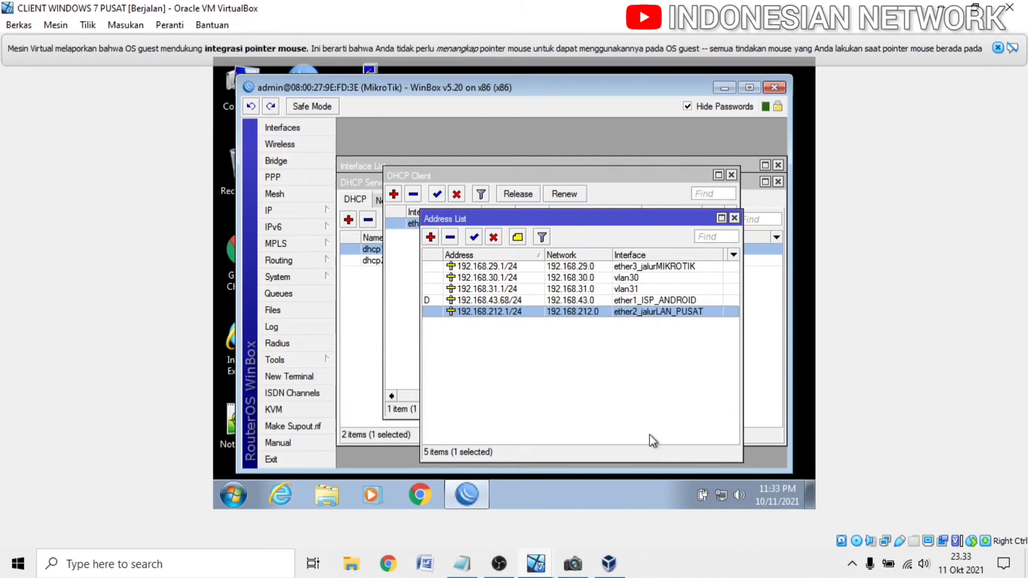
Examine the PUSAT client's Local Area Connection IPv4 properties, highlighting parts of its static IP address, and cancel without changes
right_click(726, 492)
left_click(725, 484)
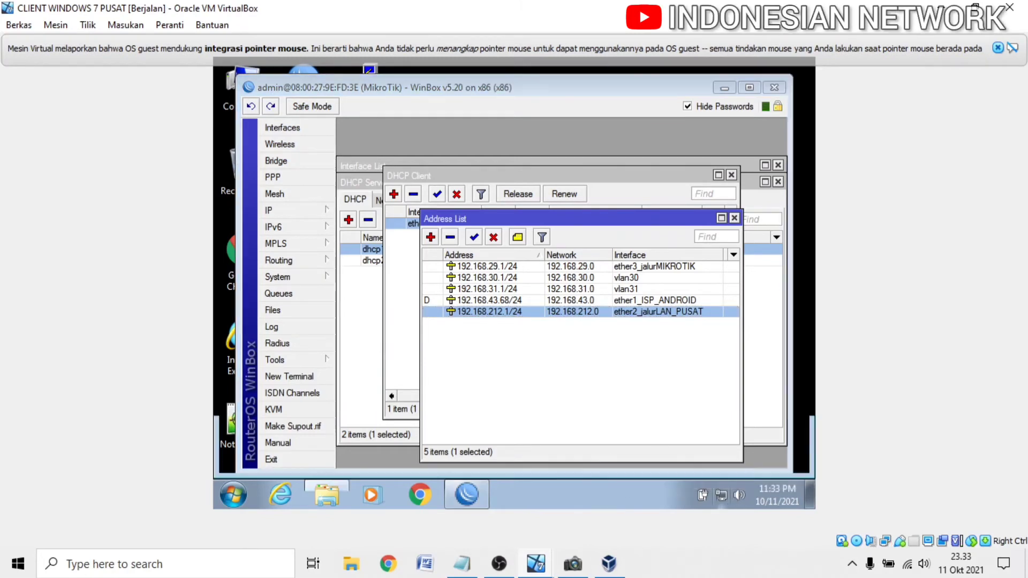
left_click(303, 150)
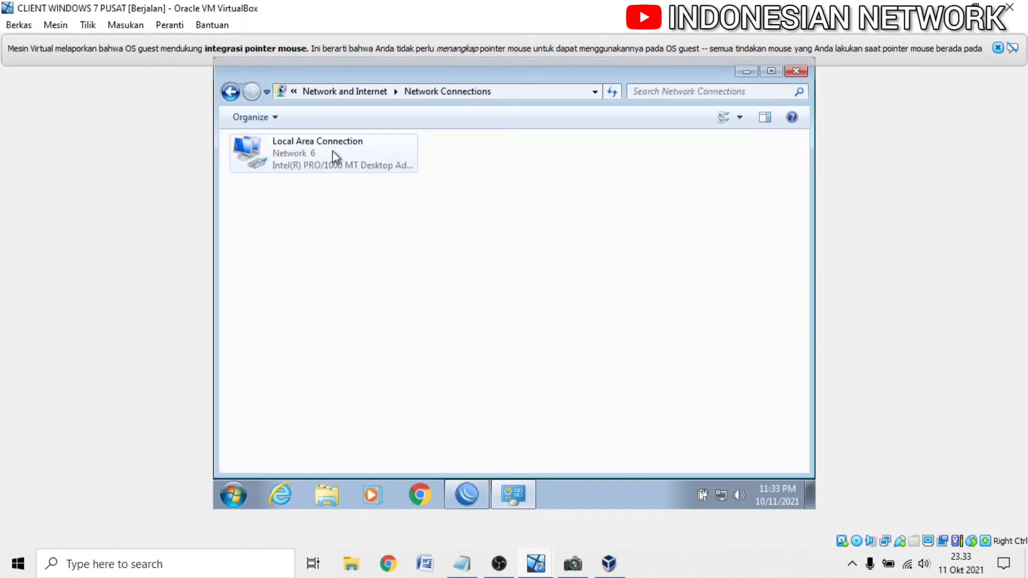
right_click(307, 157)
left_click(363, 302)
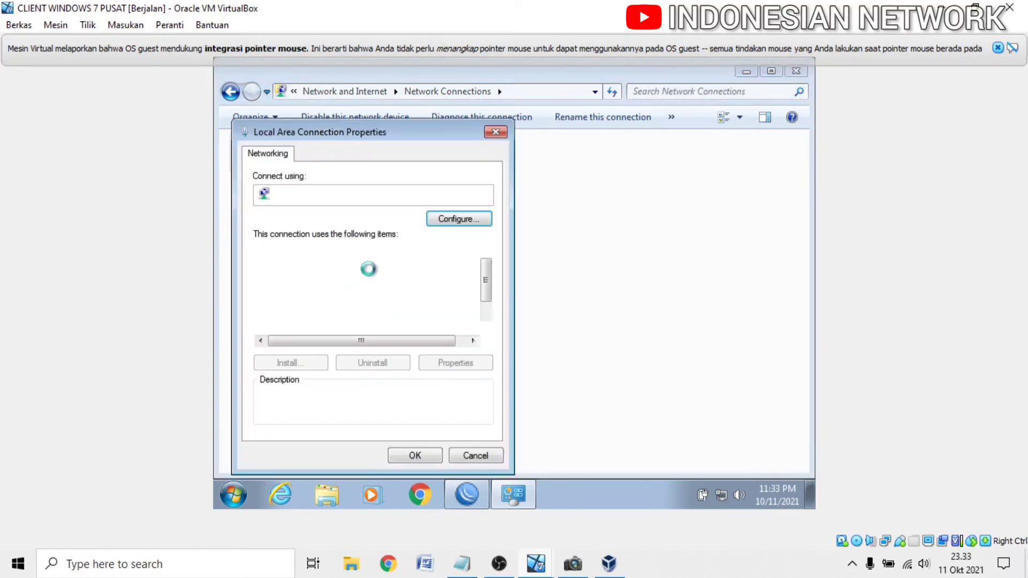
double_click(394, 303)
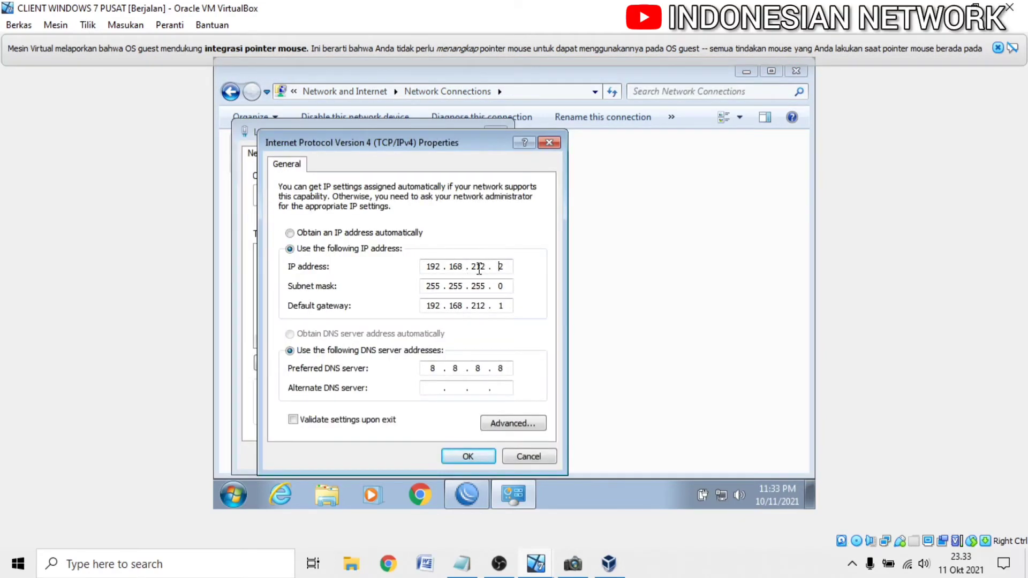
double_click(479, 269)
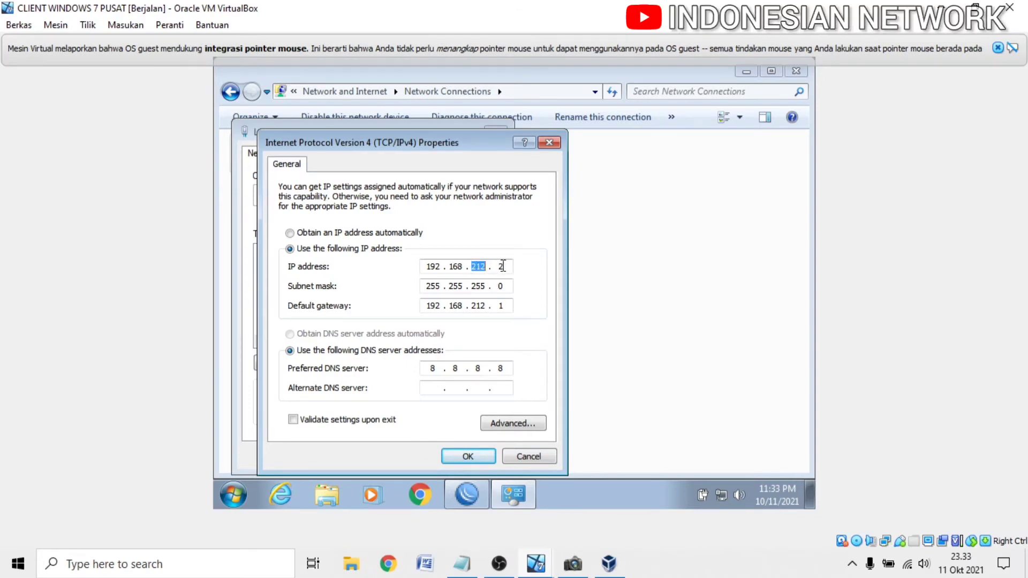
left_click(503, 266)
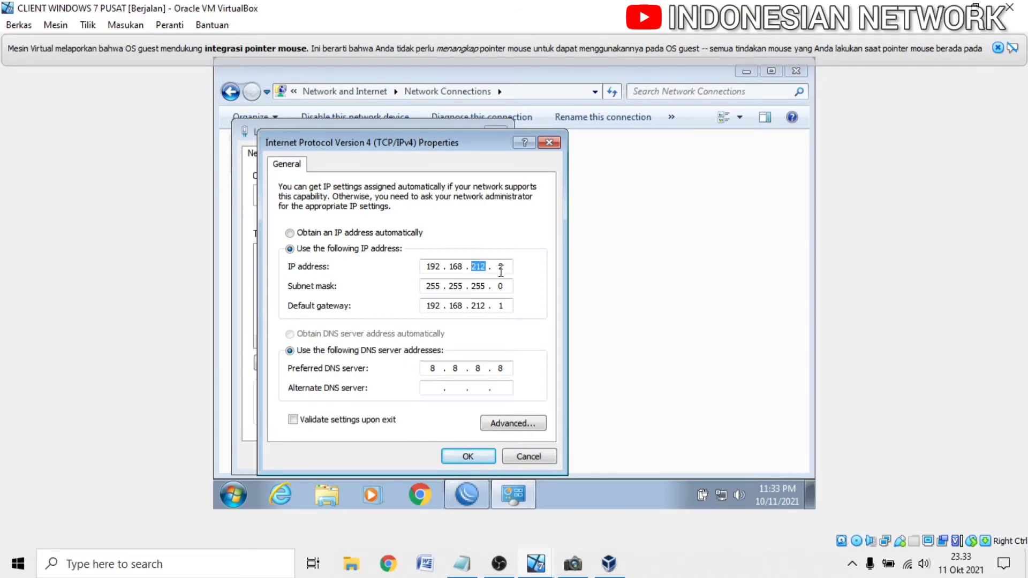
left_click(501, 267)
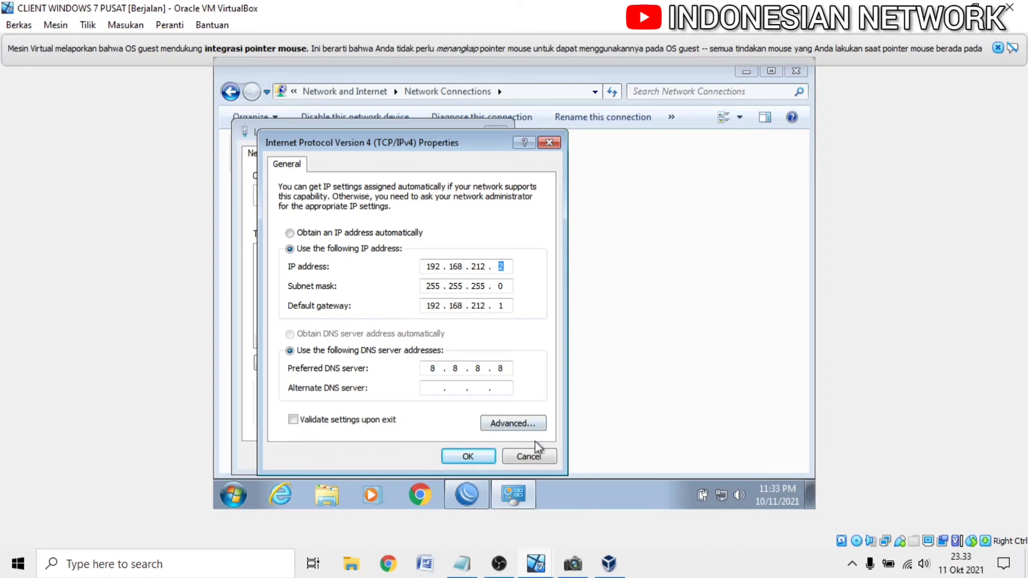
left_click(529, 455)
Return to WinBox, recheck the topology diagram, and bring up the central router's IP address list again
left_click(467, 494)
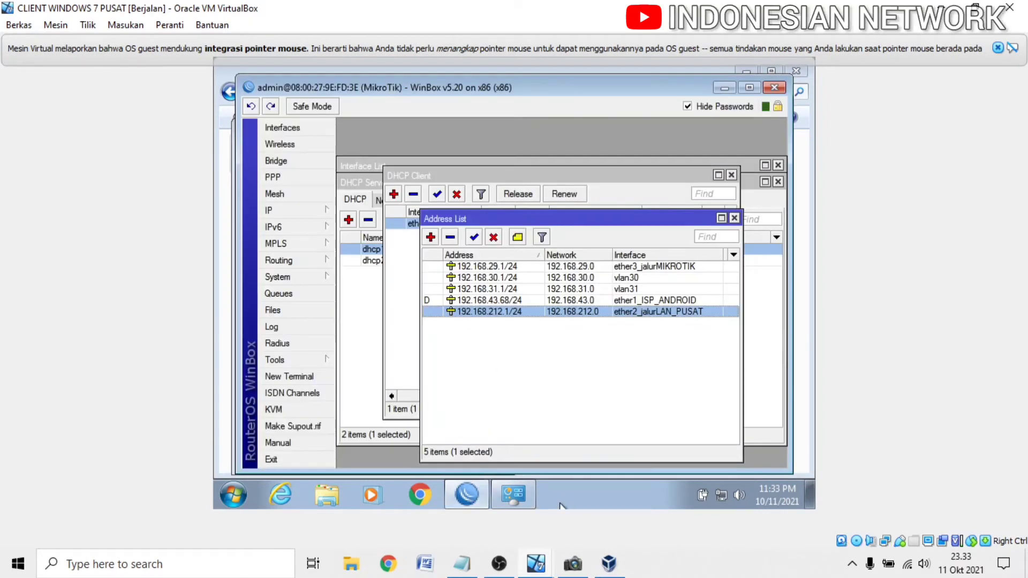
left_click(572, 563)
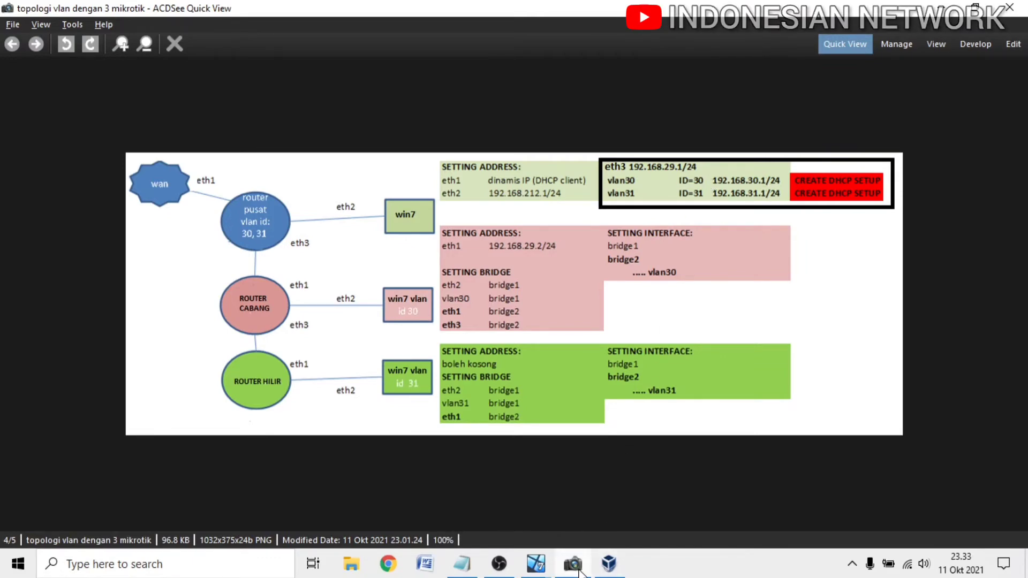
mouse_move(536, 565)
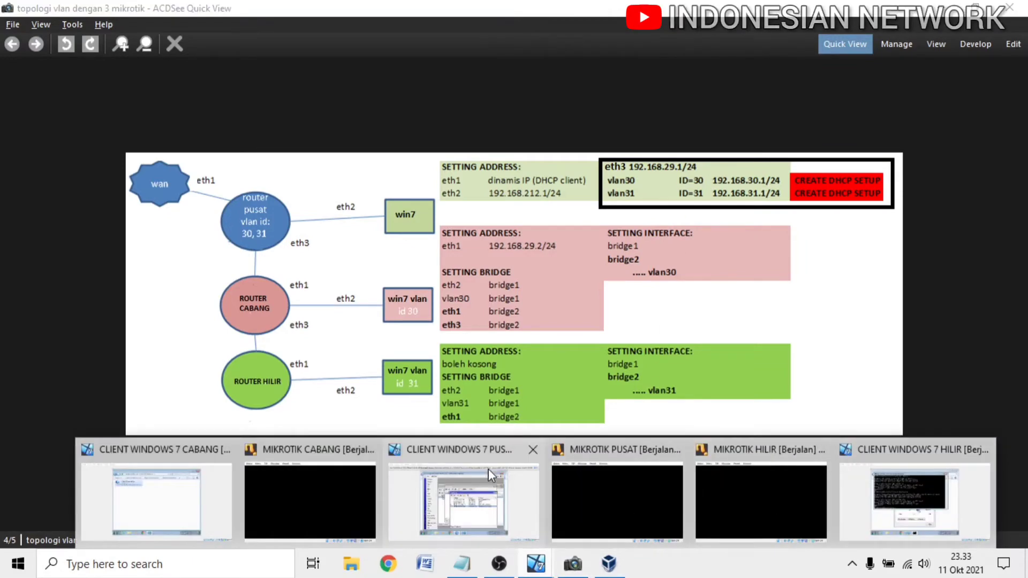
left_click(455, 492)
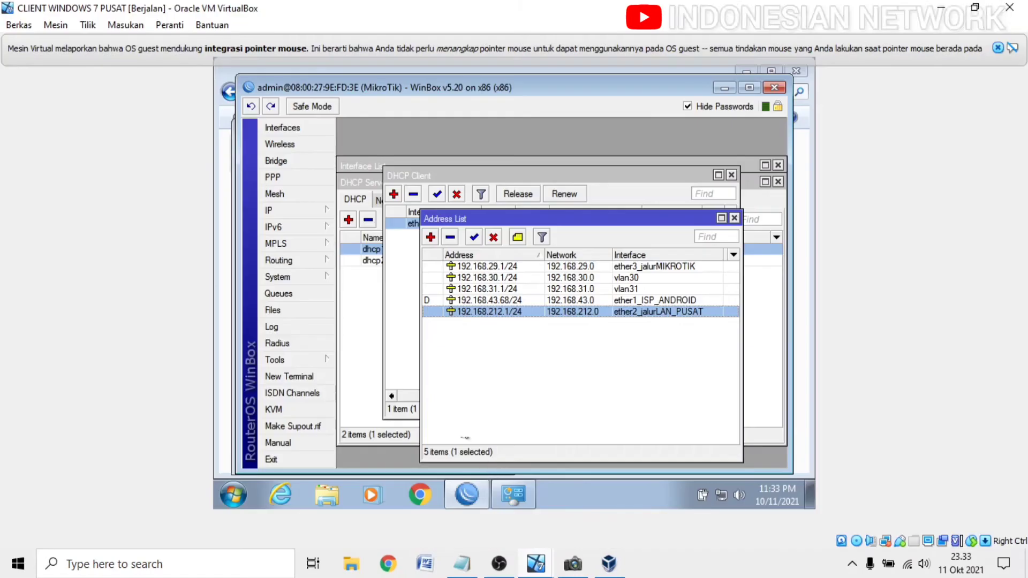
left_click(284, 206)
left_click(374, 157)
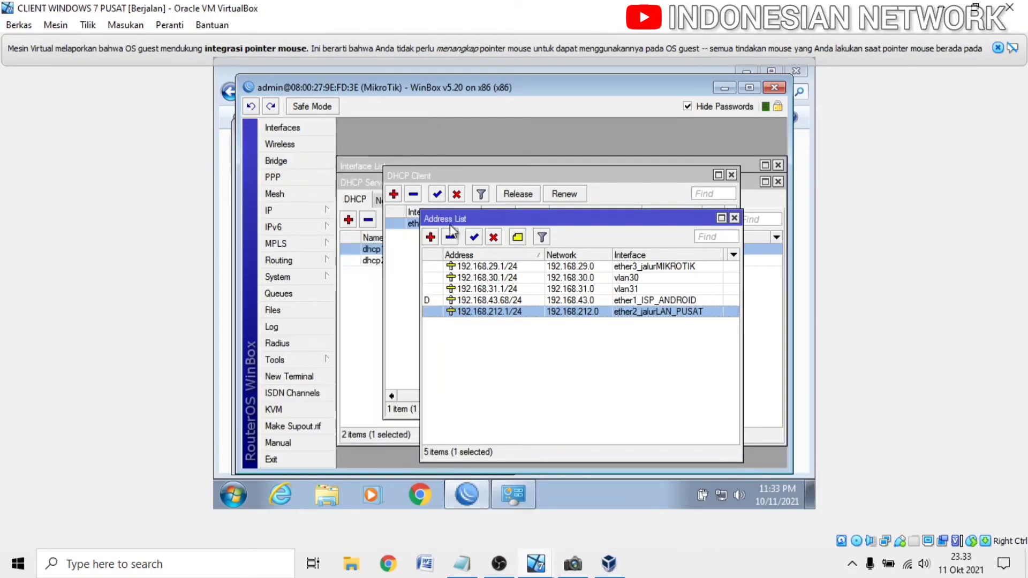
left_click(284, 213)
Add a VLAN interface named vlan32 with VLAN ID 32 on ether3_jalurMIKROTIK in the central router's interface list
left_click(282, 128)
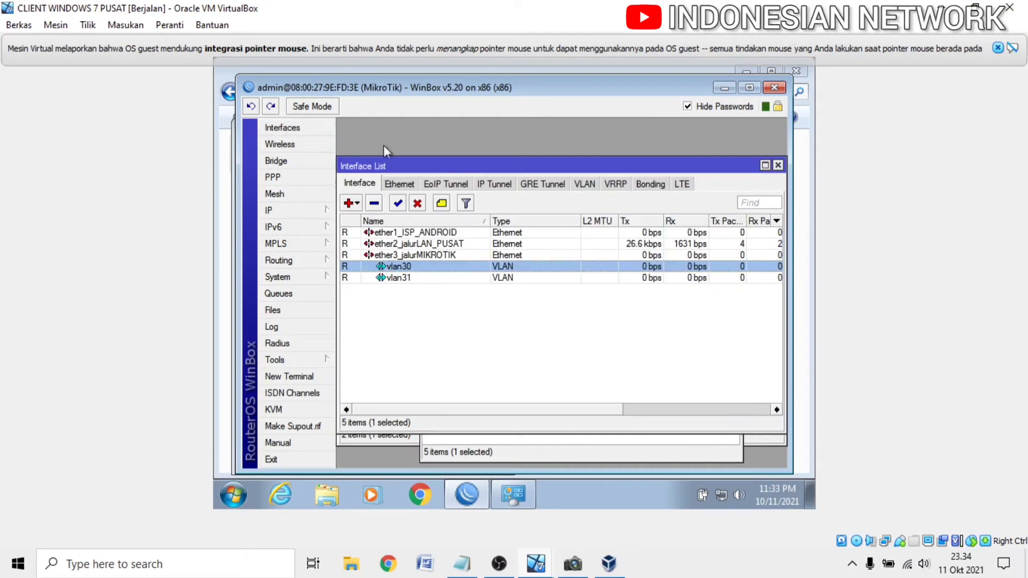
left_click(404, 303)
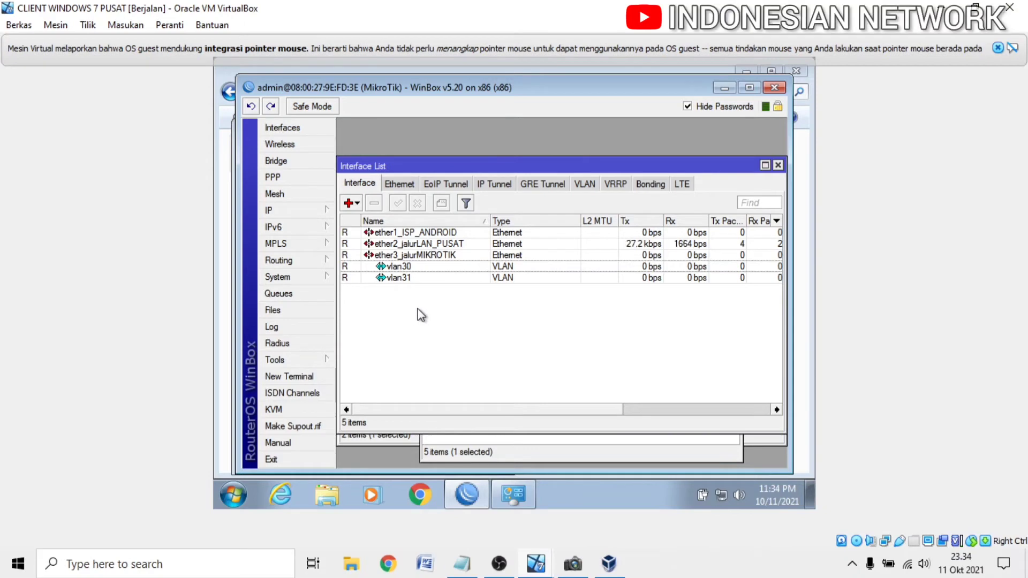
left_click(588, 186)
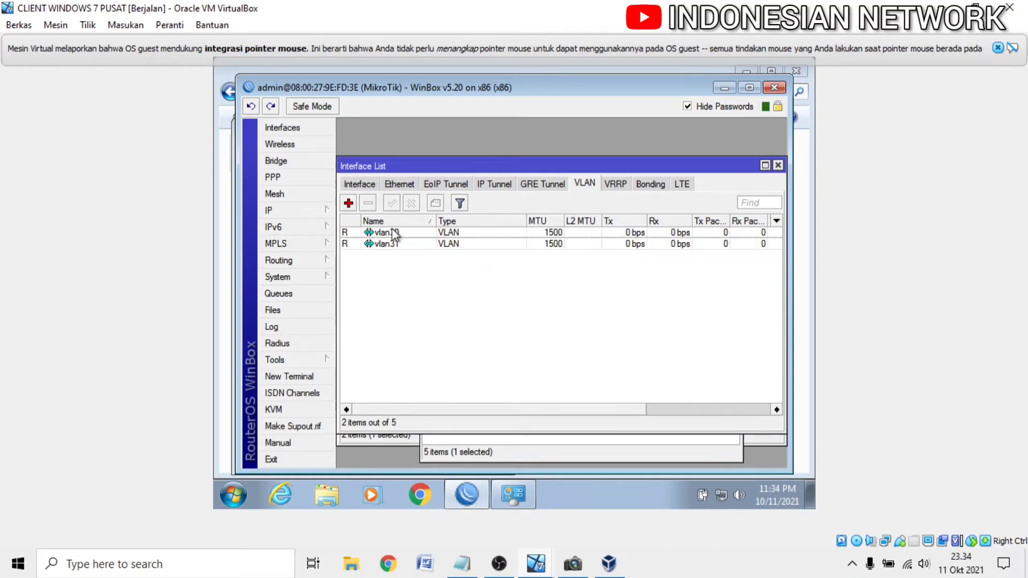
left_click(349, 203)
left_click(518, 188)
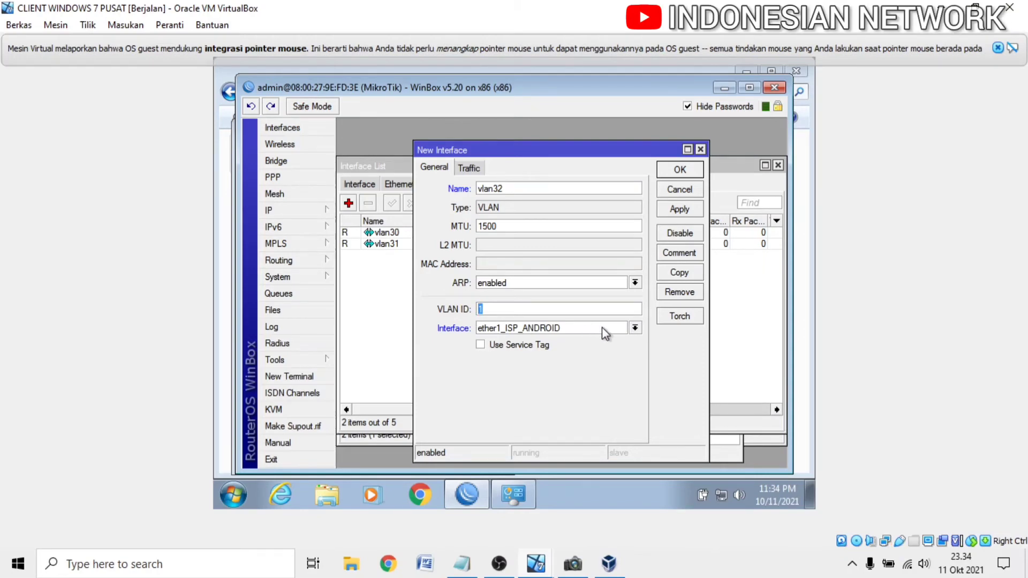
type("32")
left_click(533, 324)
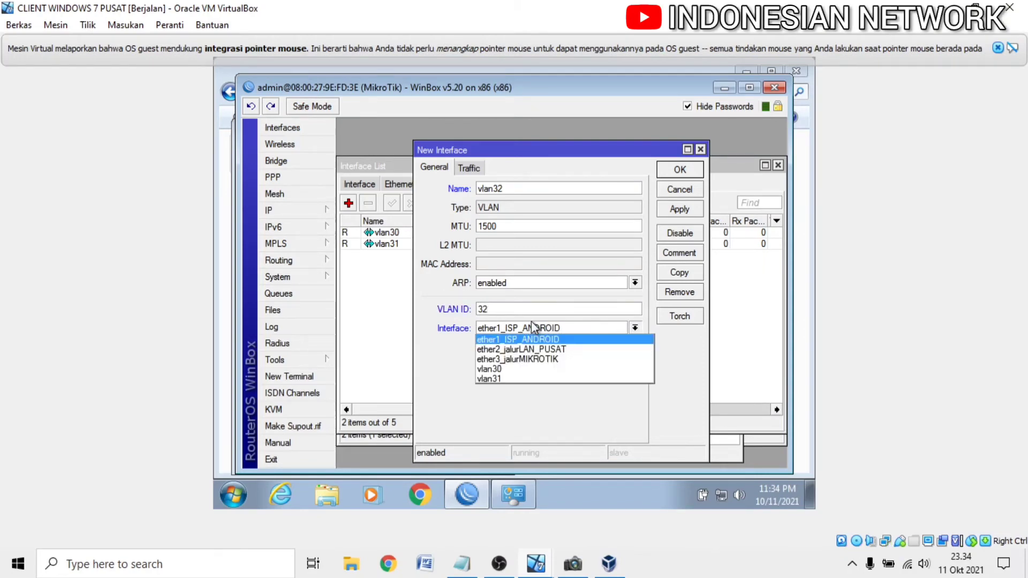
left_click(507, 358)
left_click(678, 212)
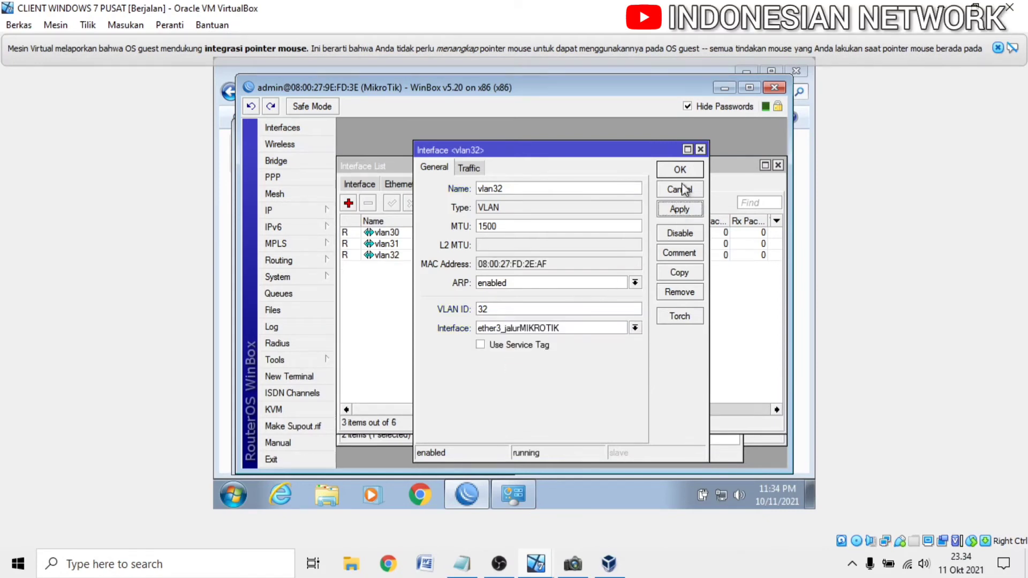
left_click(683, 187)
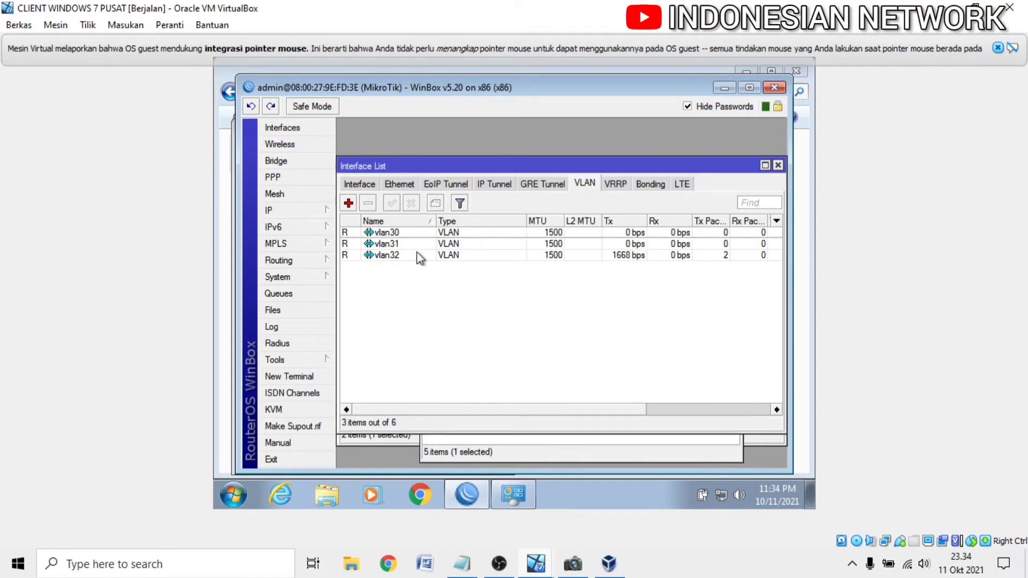
Reopen the vlan32 interface's settings and compare its name with its VLAN ID
double_click(385, 256)
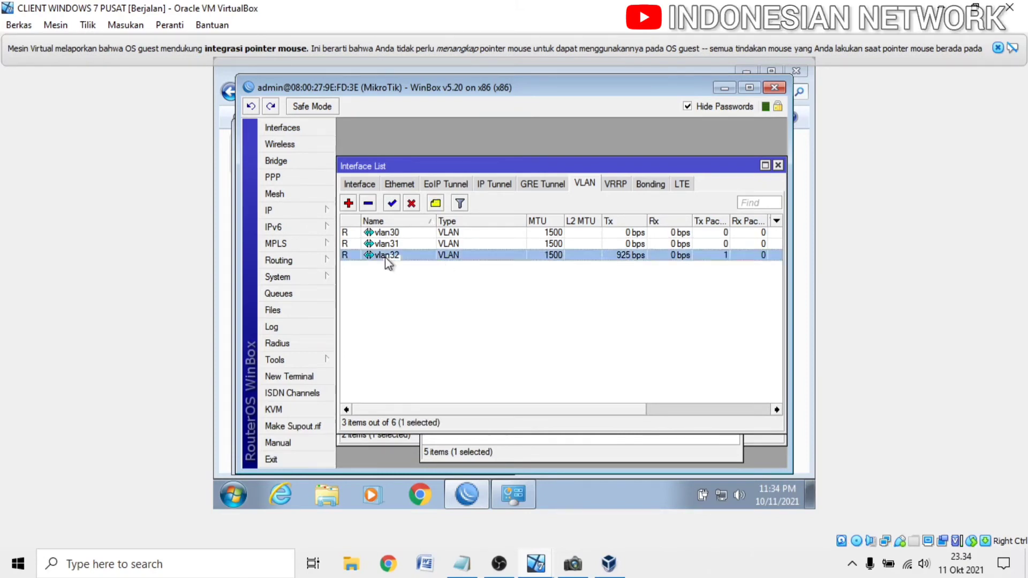
double_click(490, 309)
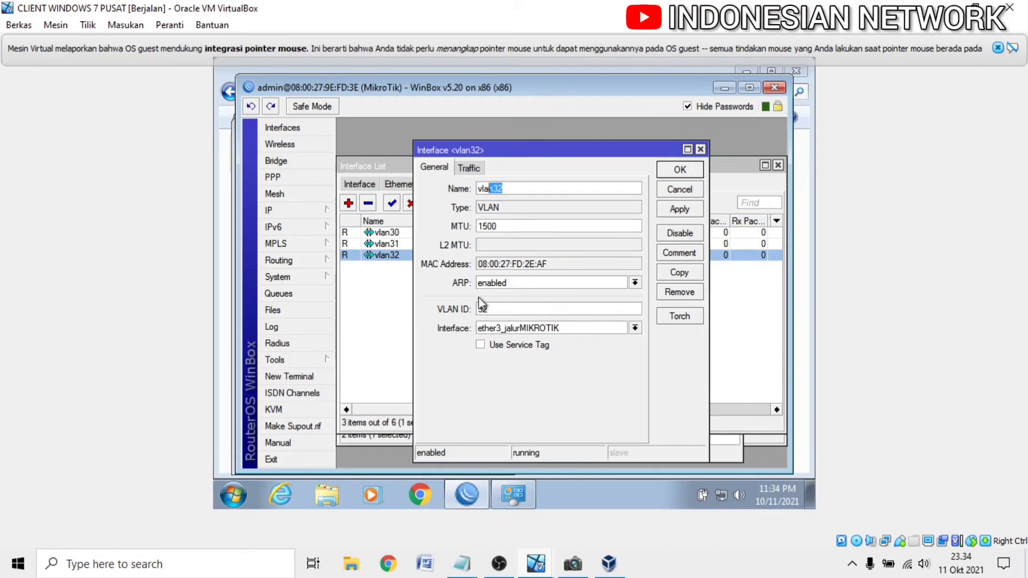
mouse_move(487, 310)
left_mouse_down()
mouse_move(459, 316)
mouse_move(480, 313)
left_mouse_up()
double_click(506, 191)
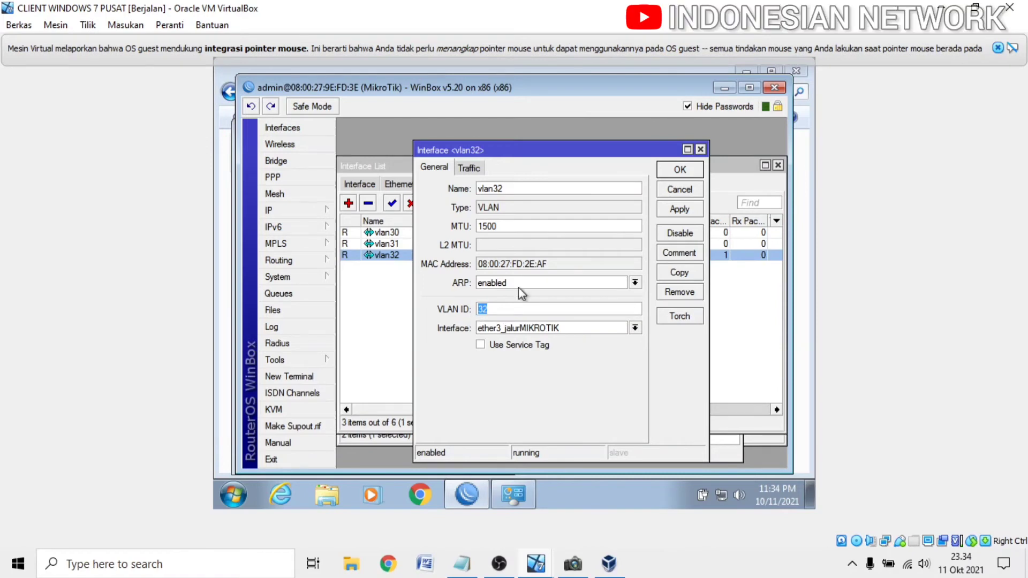
Close the vlan32 settings and assign the IP address 192.168.32.1/24 to vlan32 on the central router
left_click(680, 190)
left_click(297, 210)
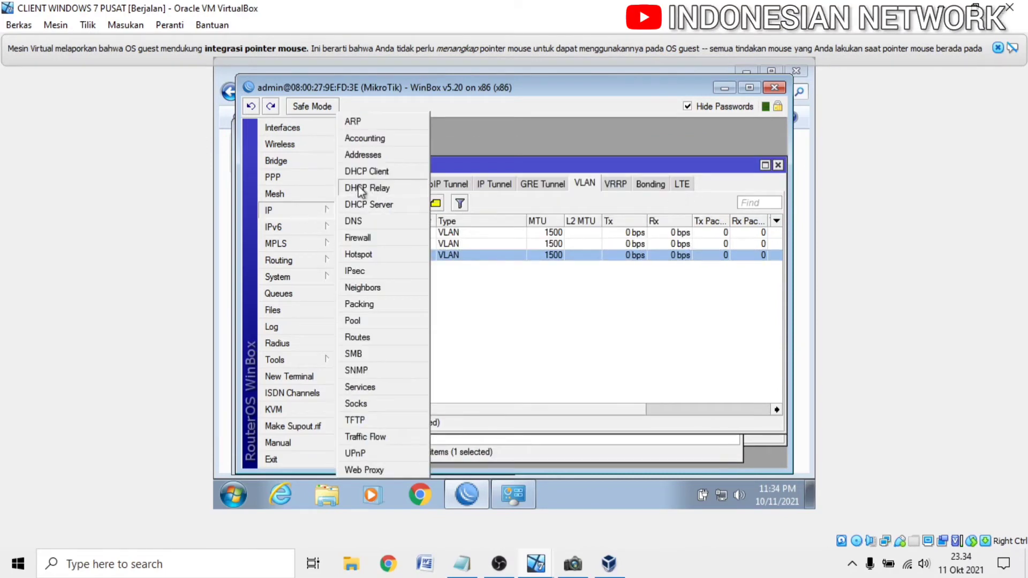
left_click(360, 157)
left_click(430, 237)
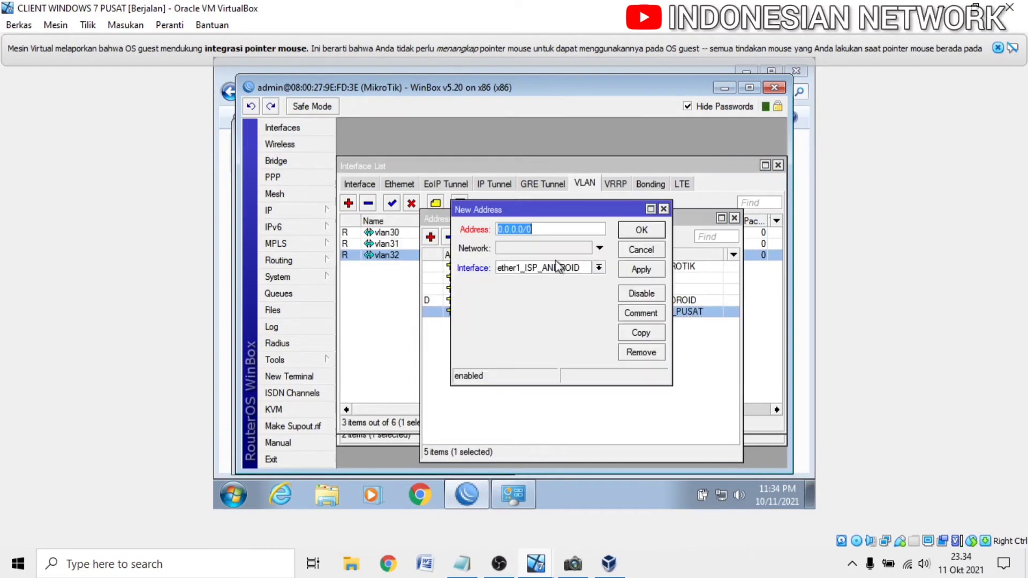
left_click(565, 267)
left_click(526, 328)
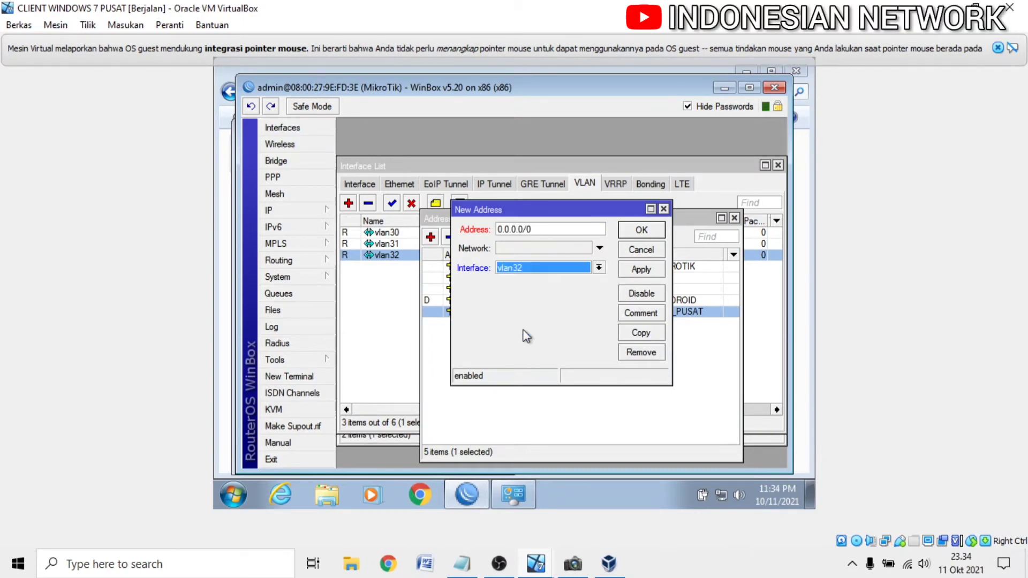
double_click(523, 228)
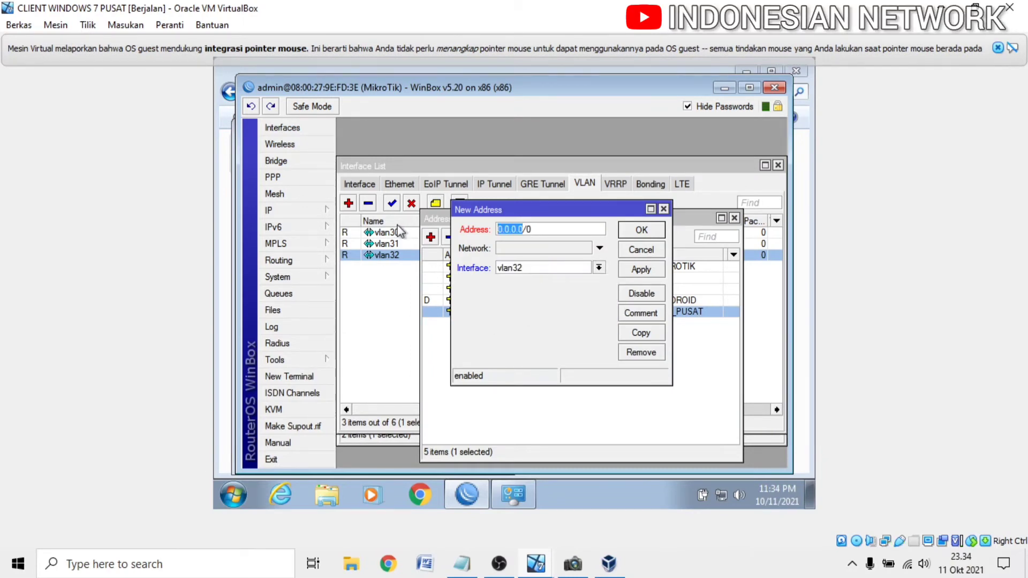
type("192.168.")
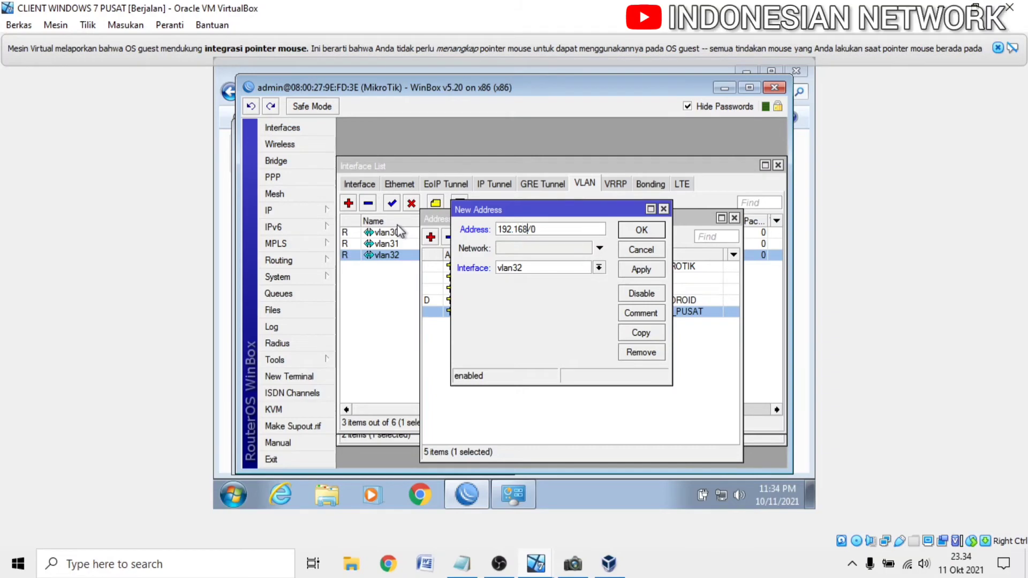
type("32.1")
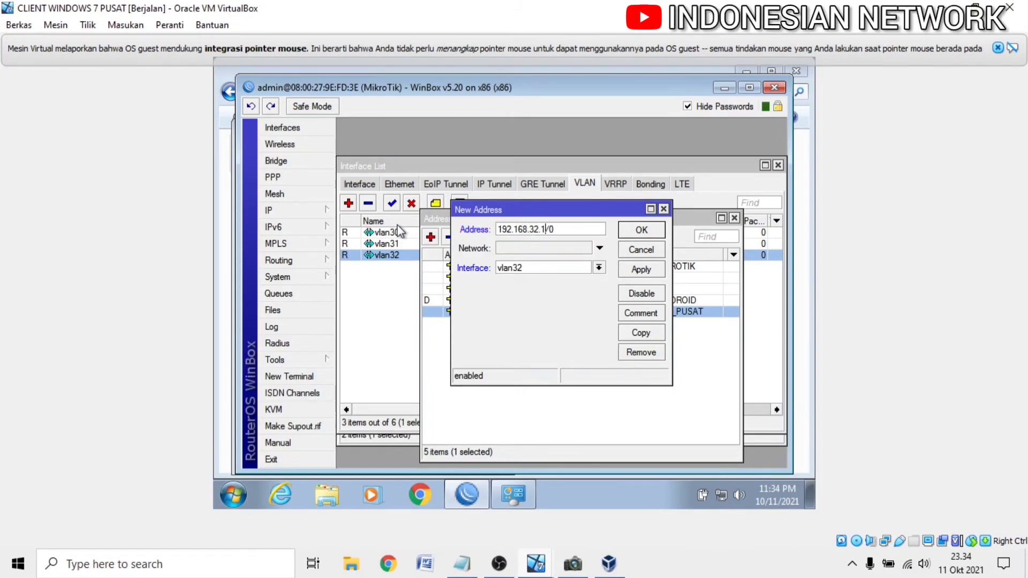
key("BackSpace")
type("24")
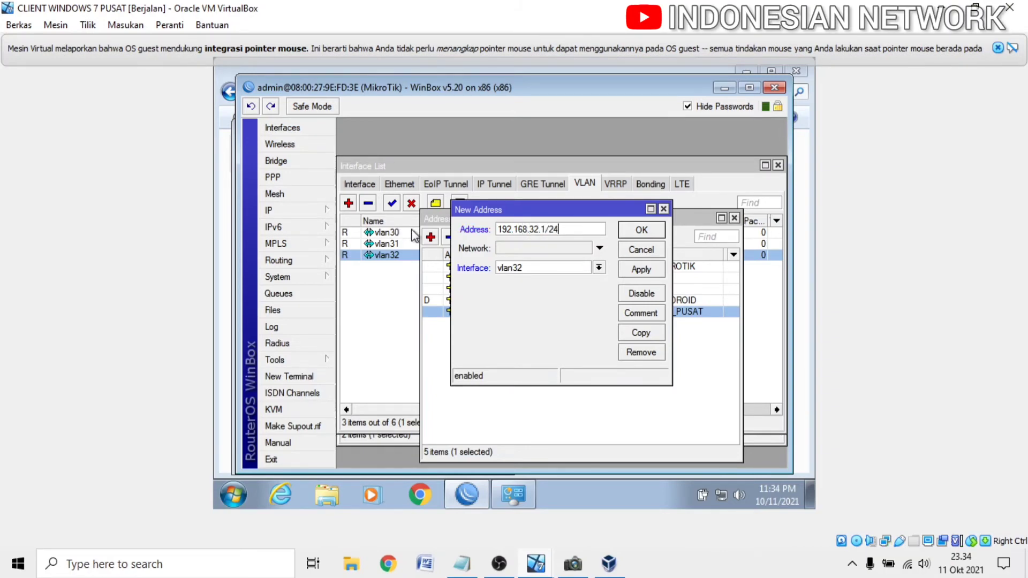
left_click(633, 270)
left_click(640, 232)
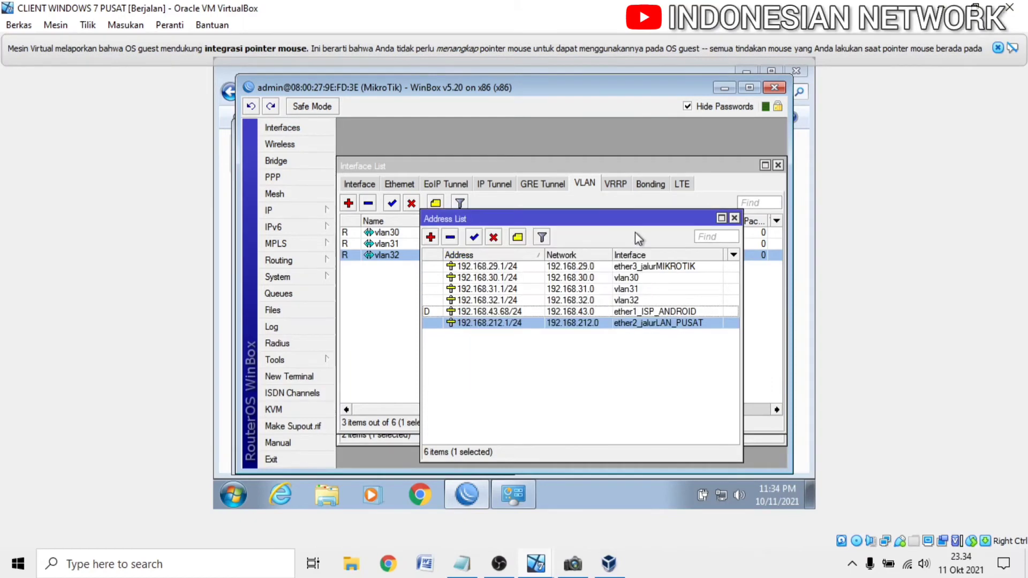
left_click(673, 355)
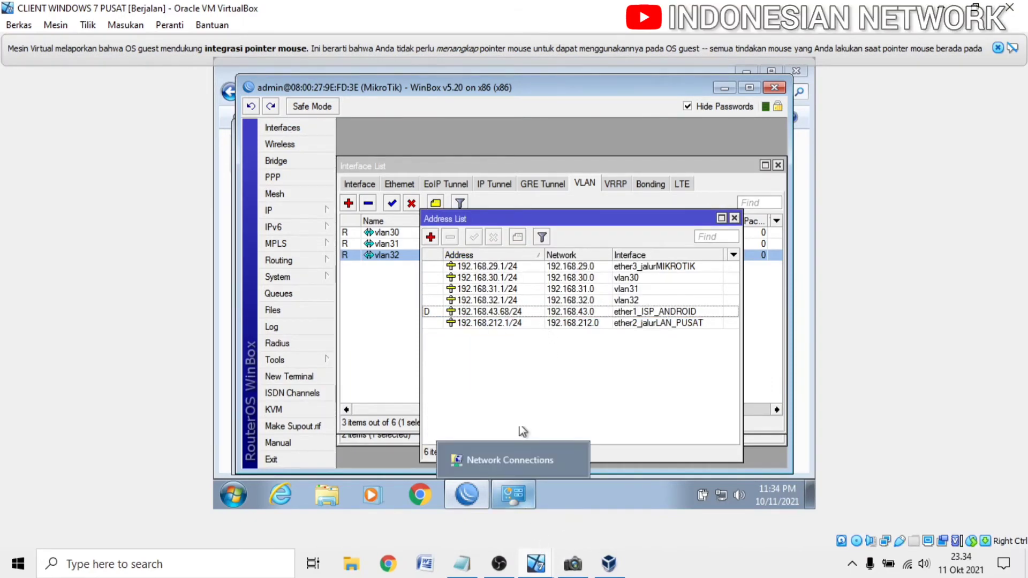
Consult the topology diagram and start a DHCP server setup on vlan32 in the central router
left_click(572, 565)
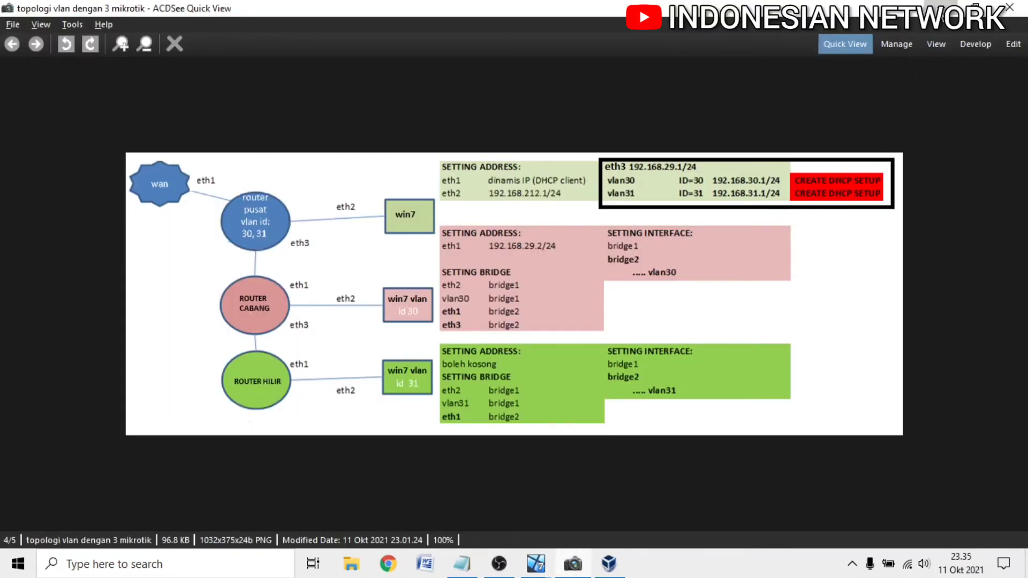
left_click(967, 7)
left_click(379, 321)
left_click(295, 209)
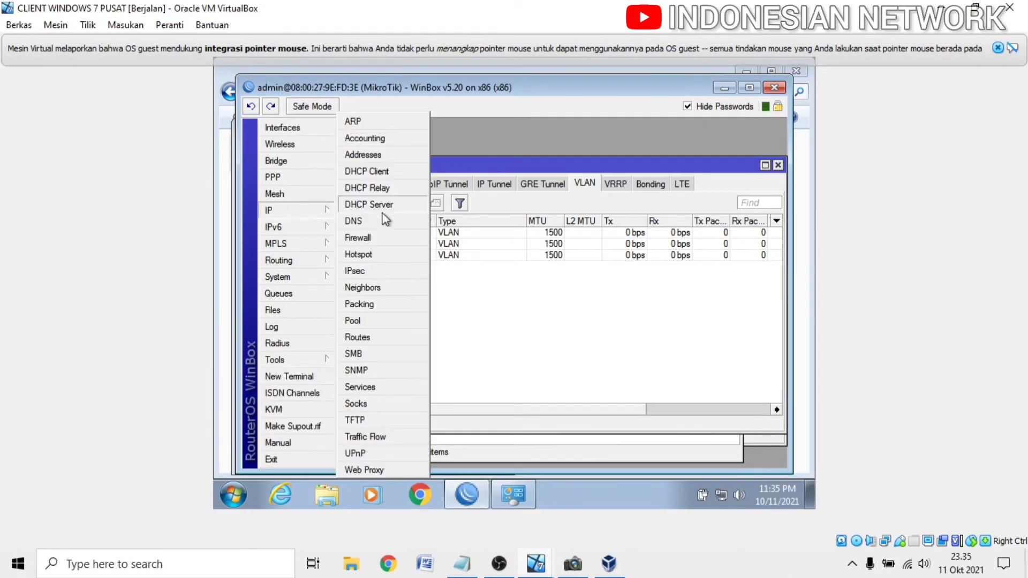
left_click(384, 207)
left_click(550, 223)
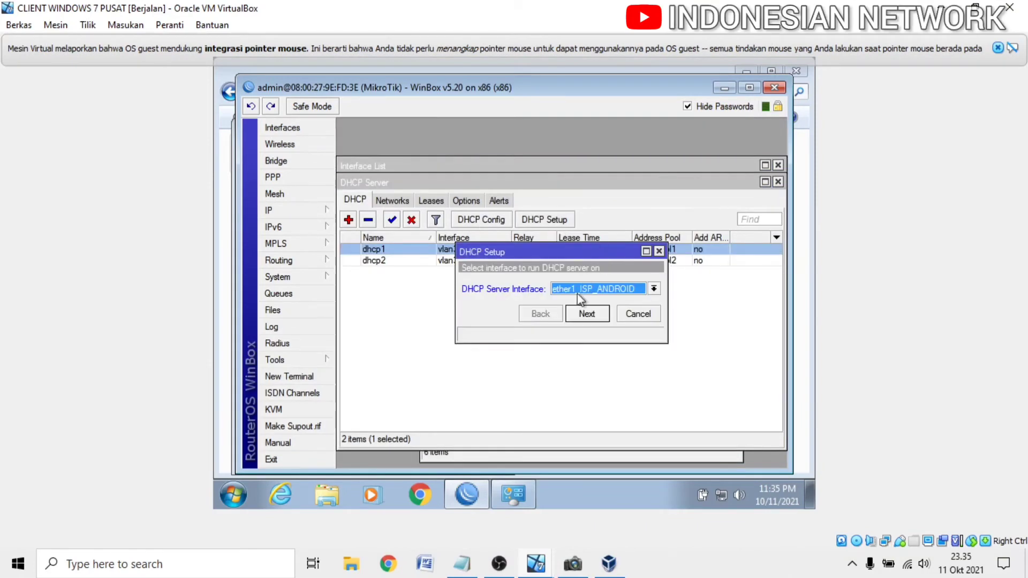
left_click(595, 289)
left_click(572, 351)
left_click(591, 316)
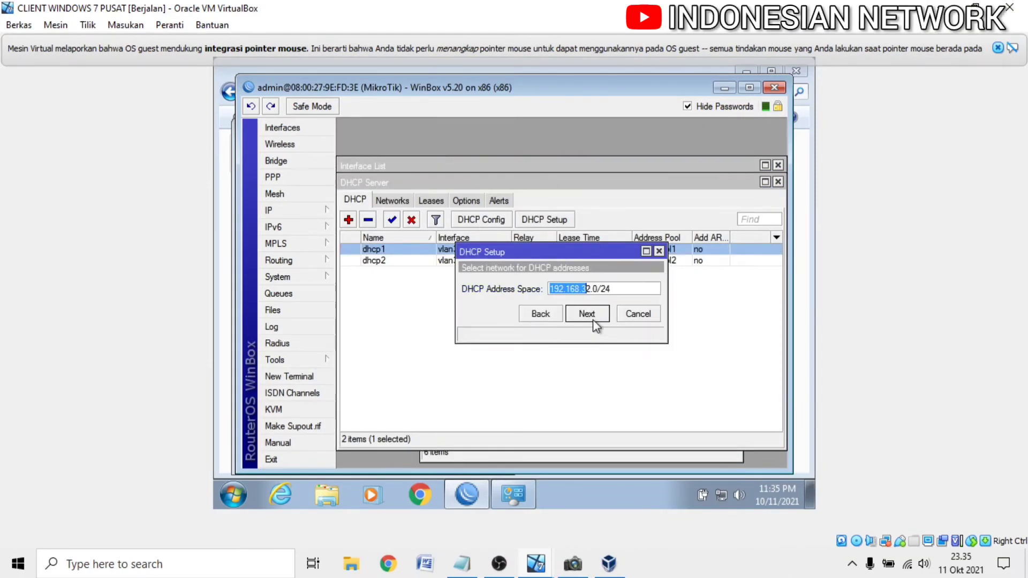
Complete the DHCP setup with network 192.168.32.0/24, pool 192.168.32.2-192.168.32.254, and the proposed gateway, DNS and lease settings
left_click(594, 313)
left_click(591, 312)
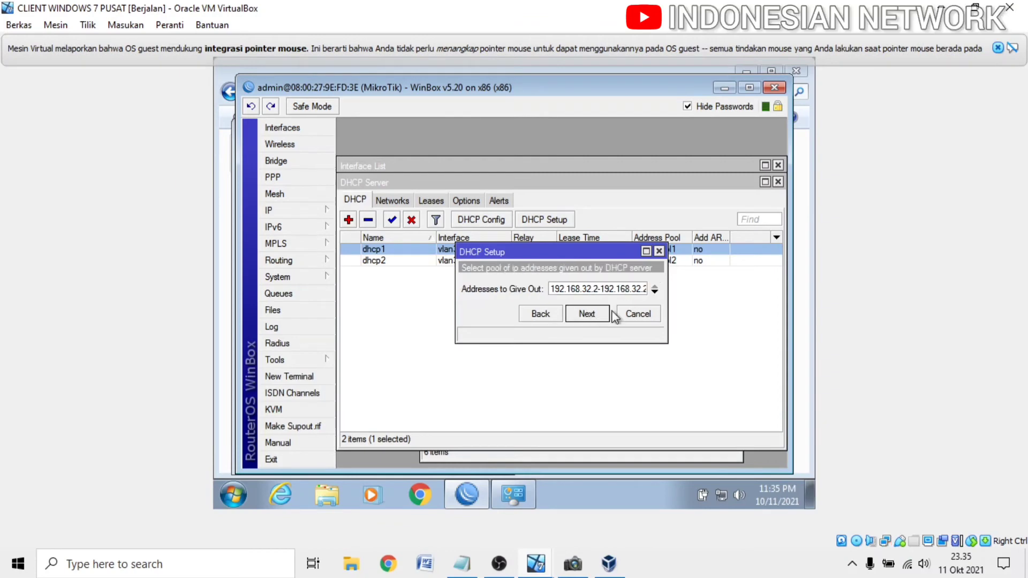
left_click(576, 292)
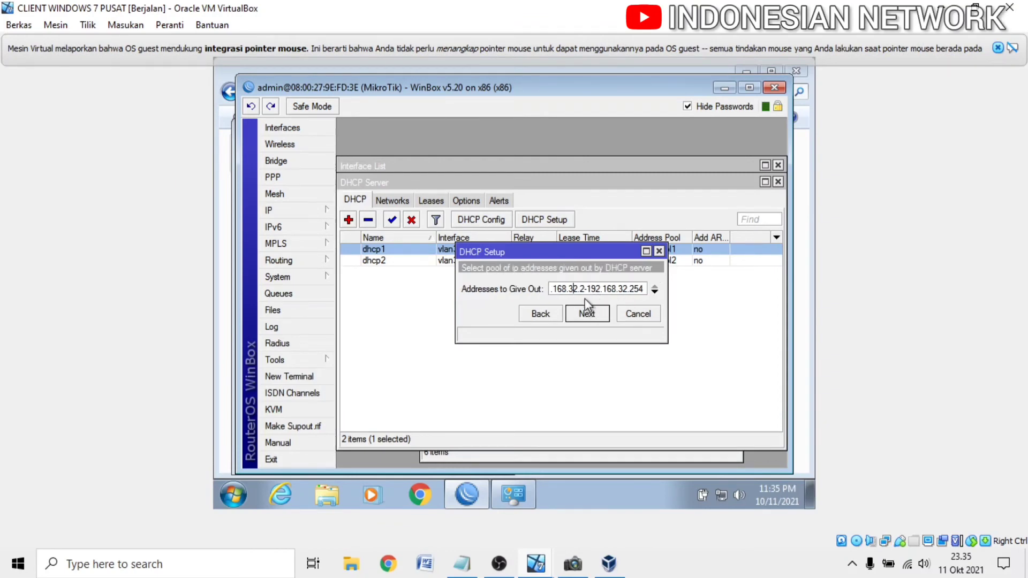
left_click_drag(589, 290, 632, 292)
left_click(628, 292)
left_click(586, 315)
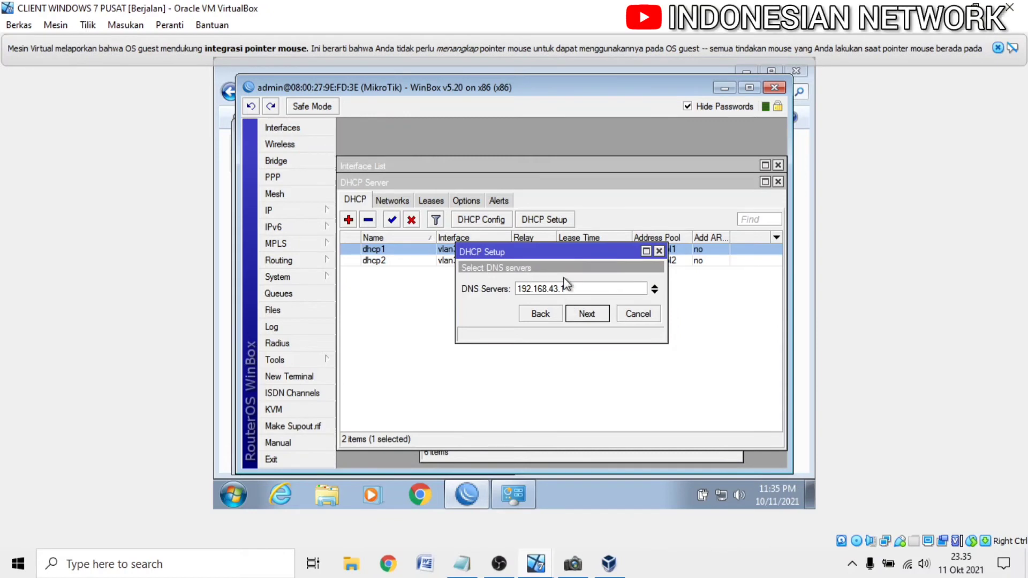
left_click(585, 316)
left_click(589, 315)
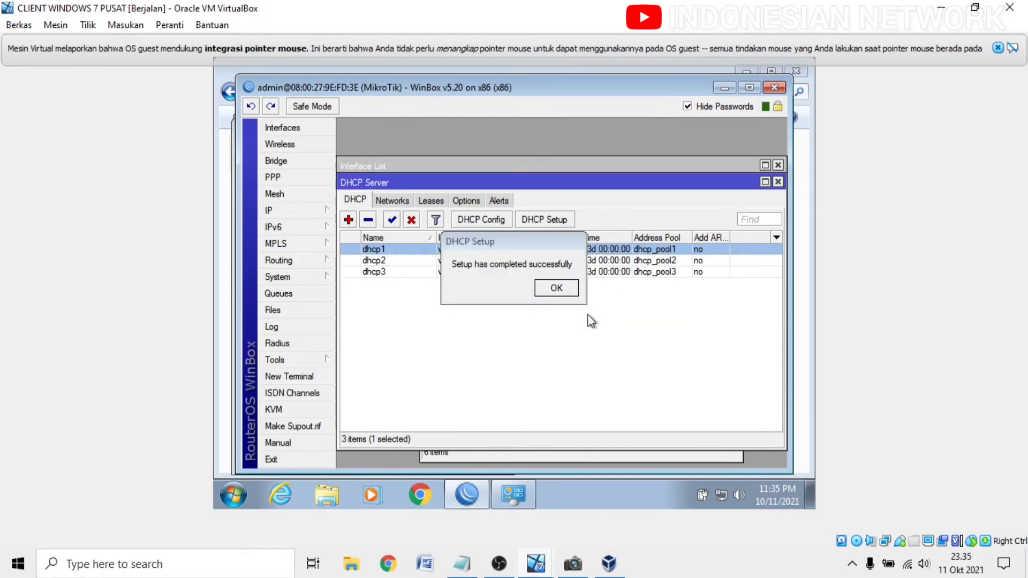
left_click(559, 289)
Check the topology diagram, switch to the CABANG Windows 7 client, and connect WinBox to the MikroTik_cabang router as admin
left_click(572, 563)
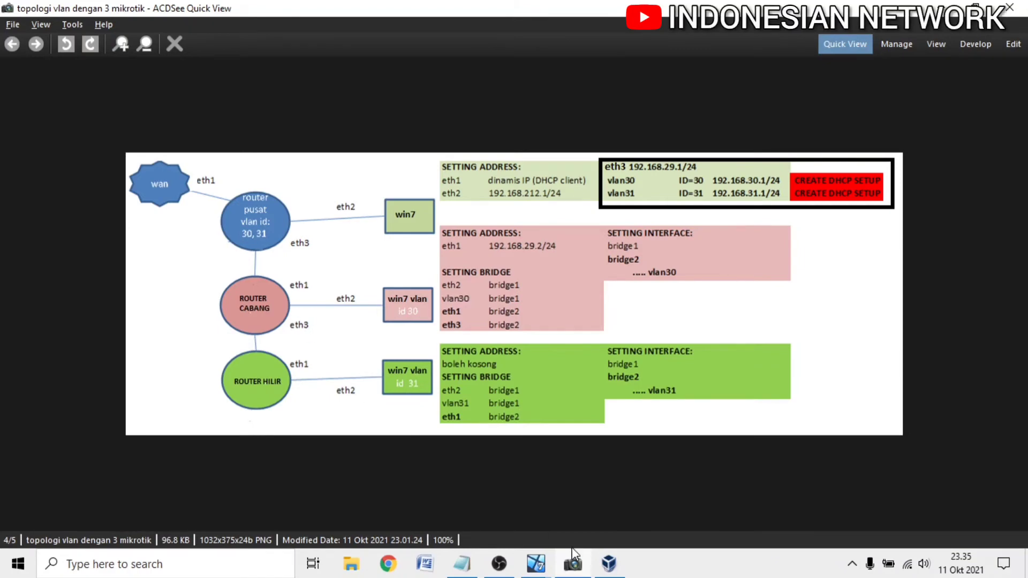
mouse_move(541, 567)
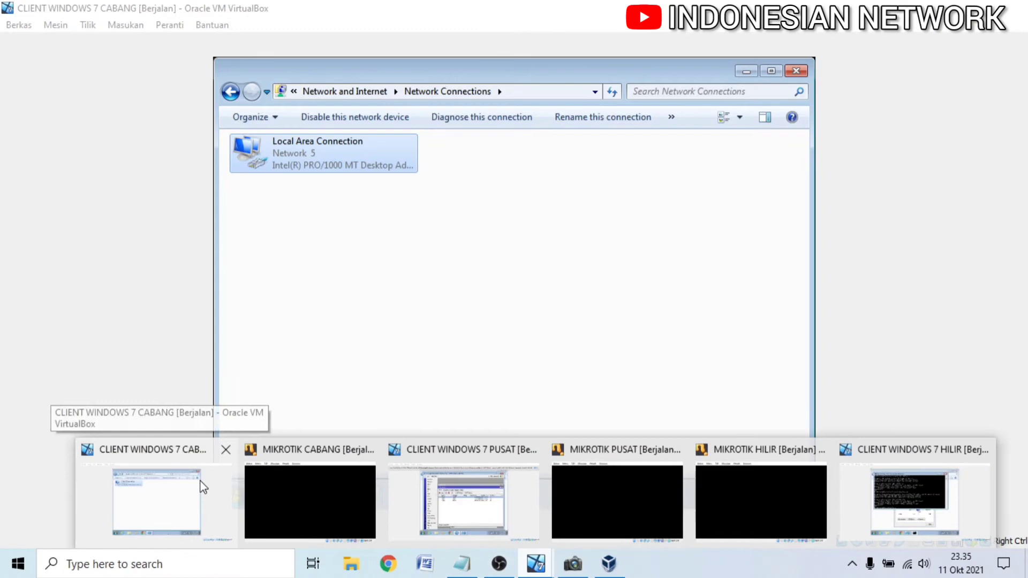
left_click(202, 485)
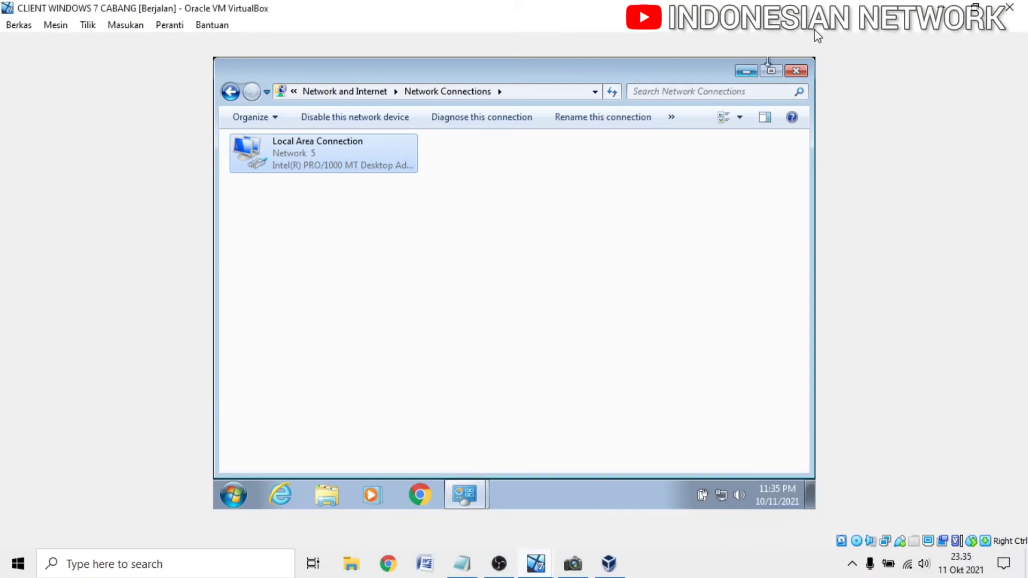
left_click(797, 71)
double_click(288, 84)
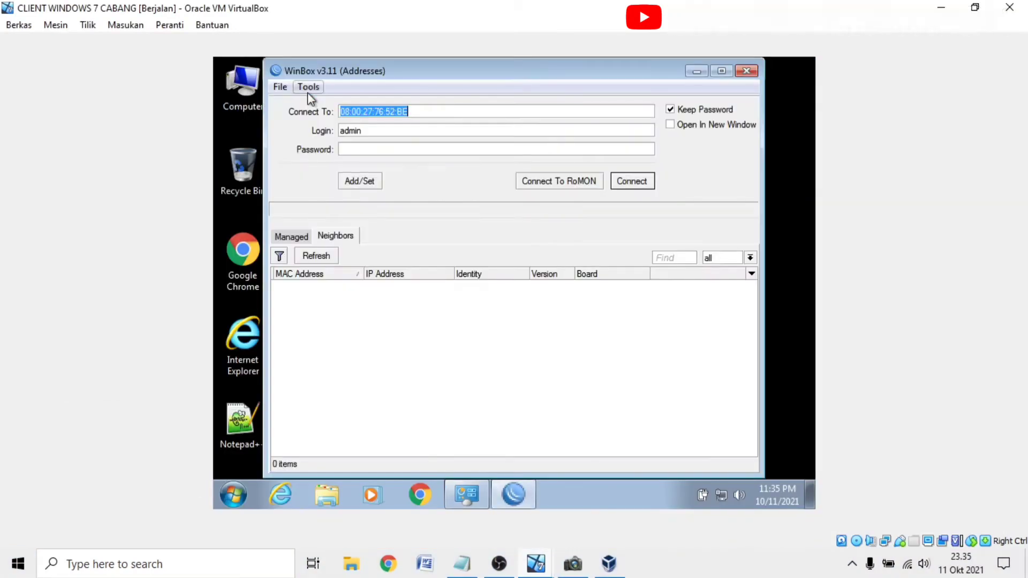
left_click(328, 253)
left_click(332, 285)
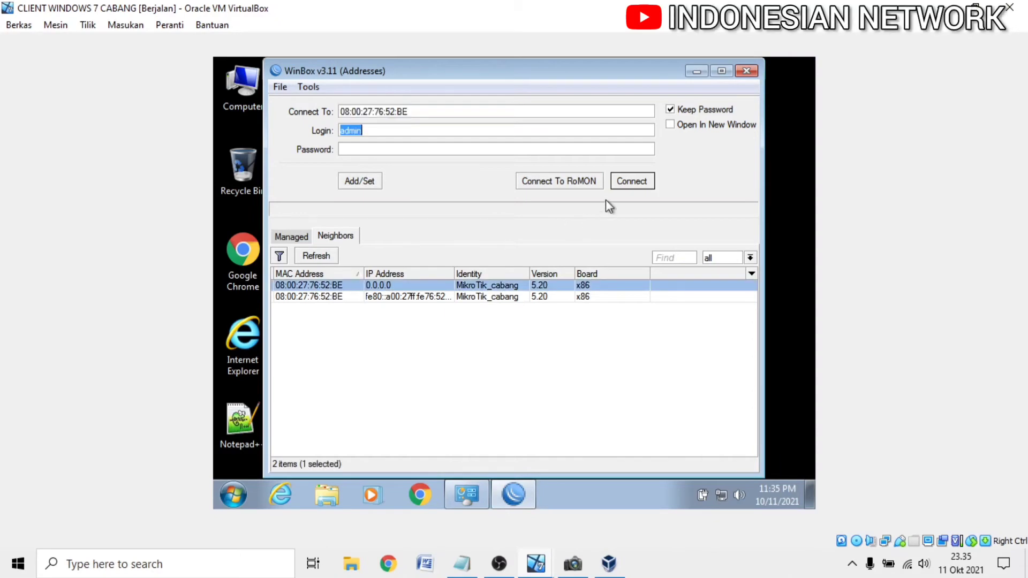
left_click(637, 181)
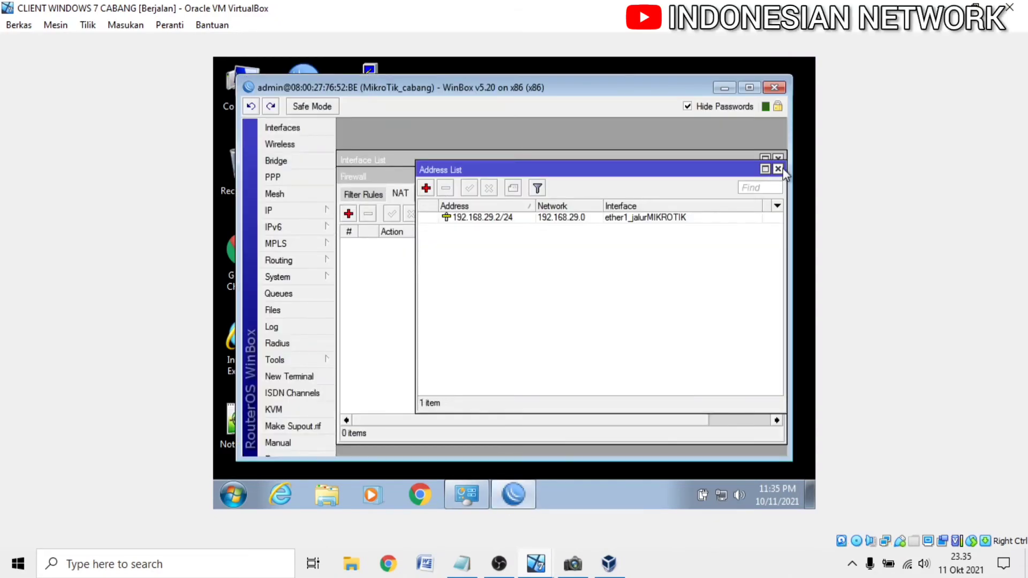
Clear the leftover windows and compare the branch router's interface list with the topology diagram
left_click(779, 169)
left_click(778, 176)
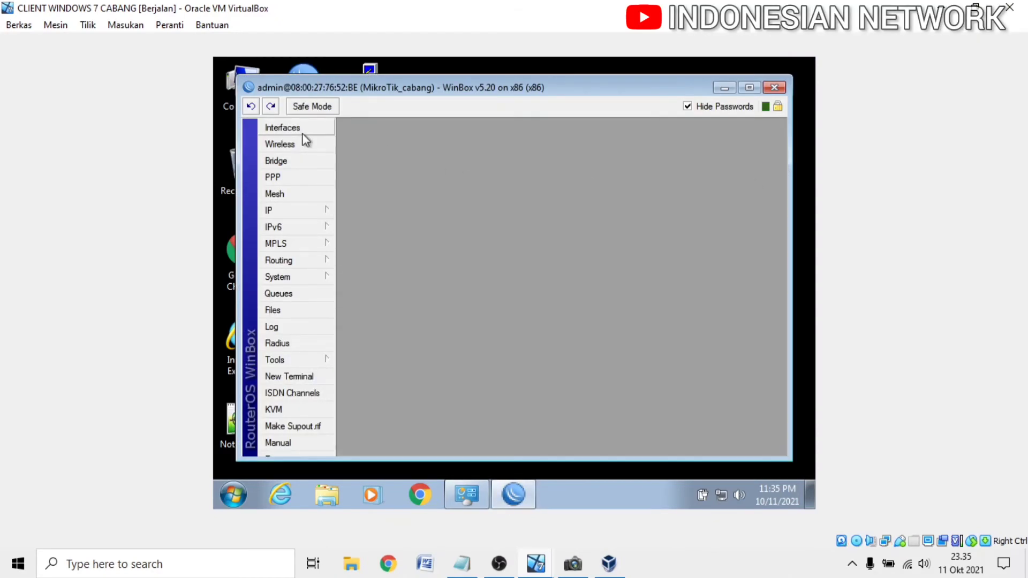
left_click(283, 128)
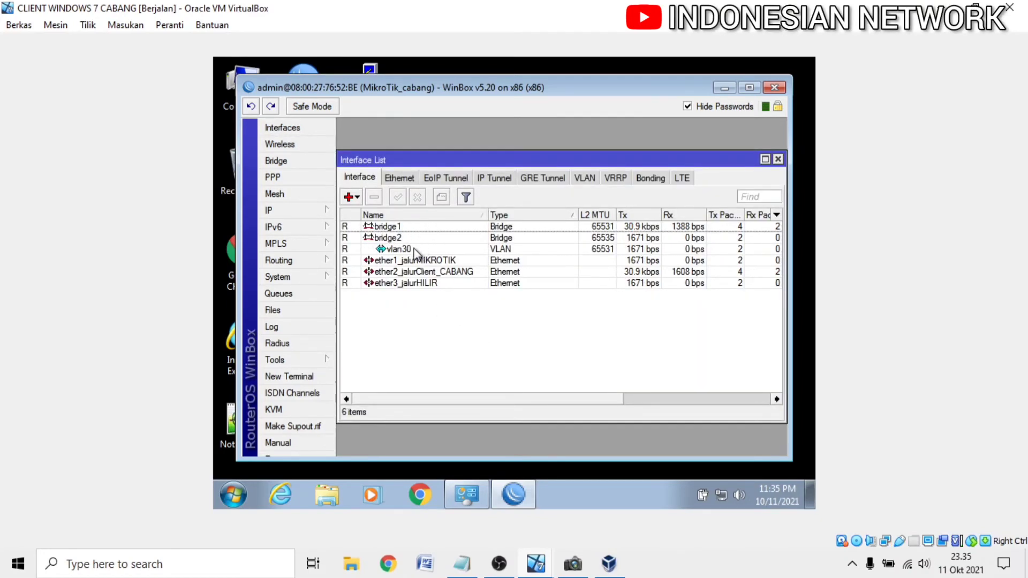
left_click(588, 561)
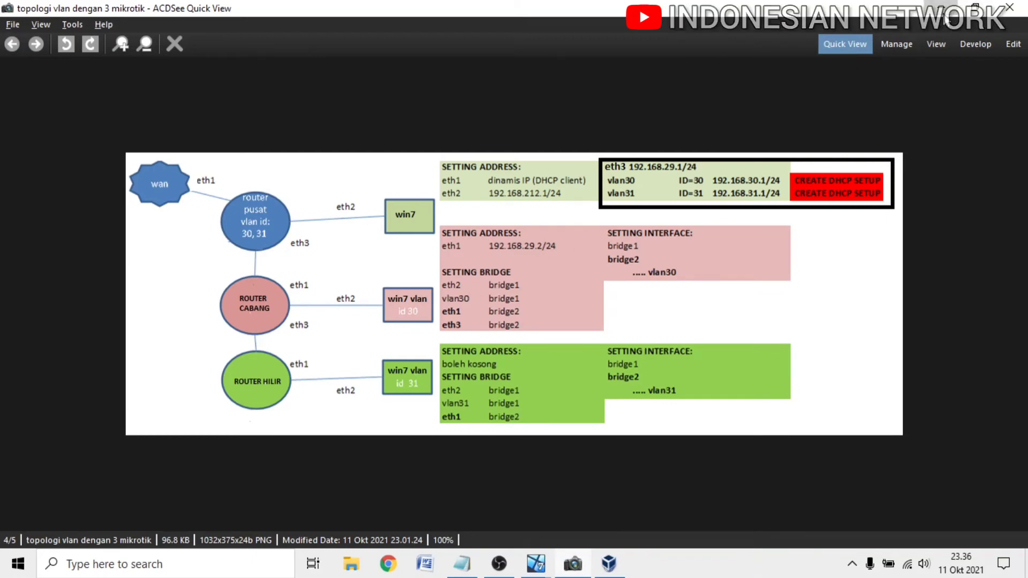
left_click(944, 10)
Examine the IP address assigned to ether1_jalurMIKROTIK on the branch router, and close its details without changes
left_click(284, 211)
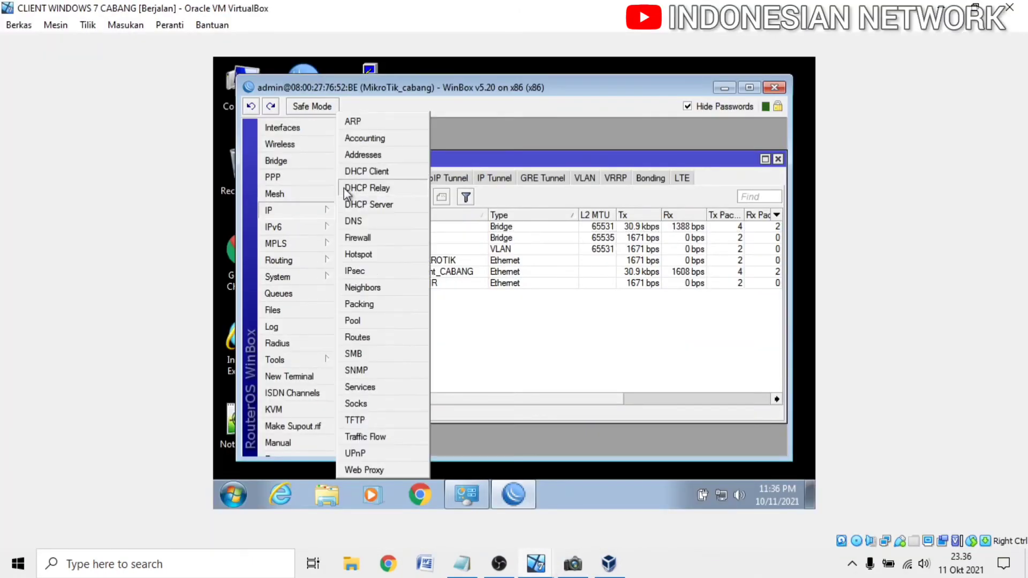
left_click(352, 155)
left_click(522, 222)
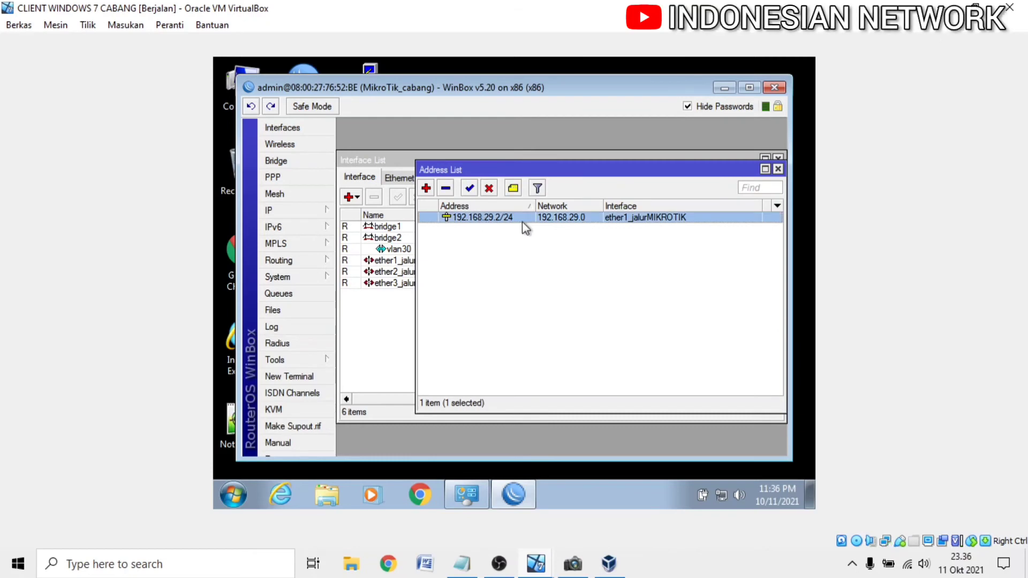
double_click(467, 215)
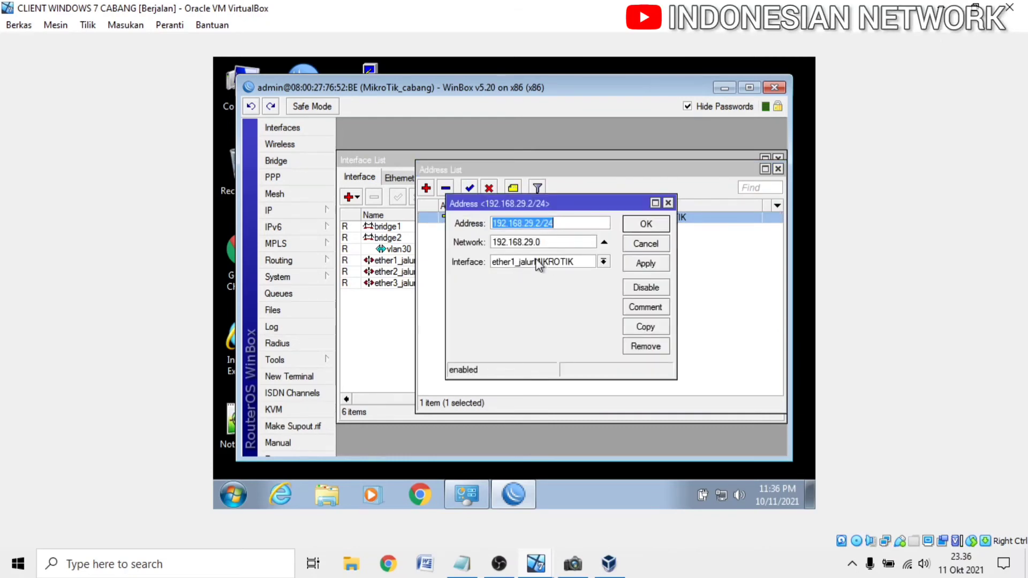
left_click(646, 245)
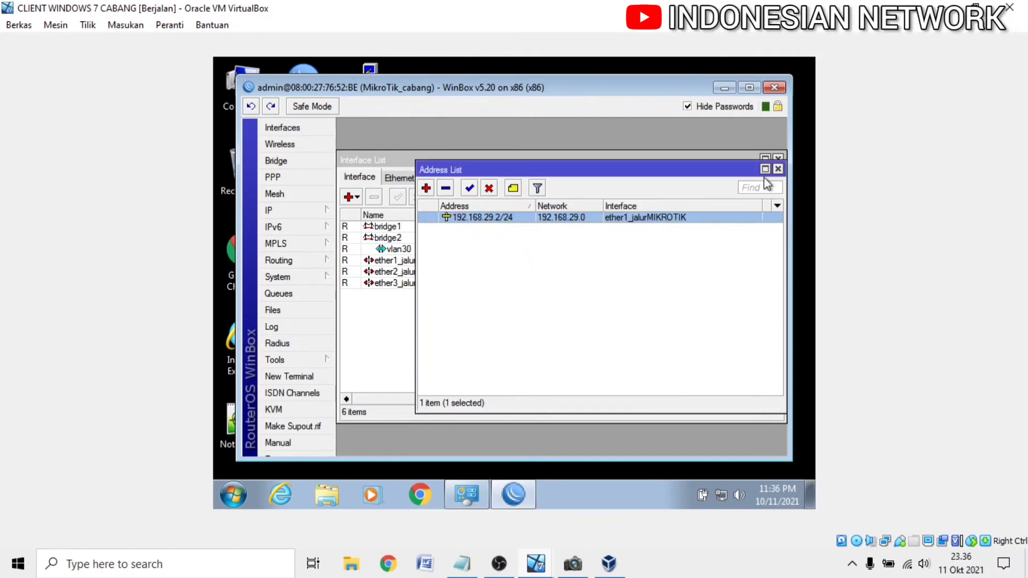
left_click(778, 168)
Check the topology diagram's branch router section, and open the branch router's bridge list in WinBox
left_click(573, 560)
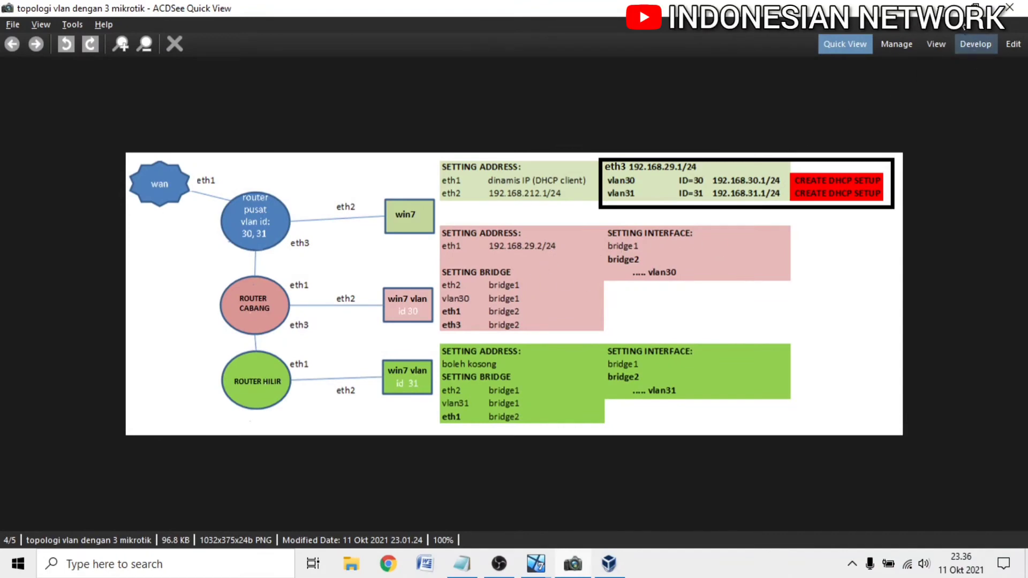
left_click(1009, 7)
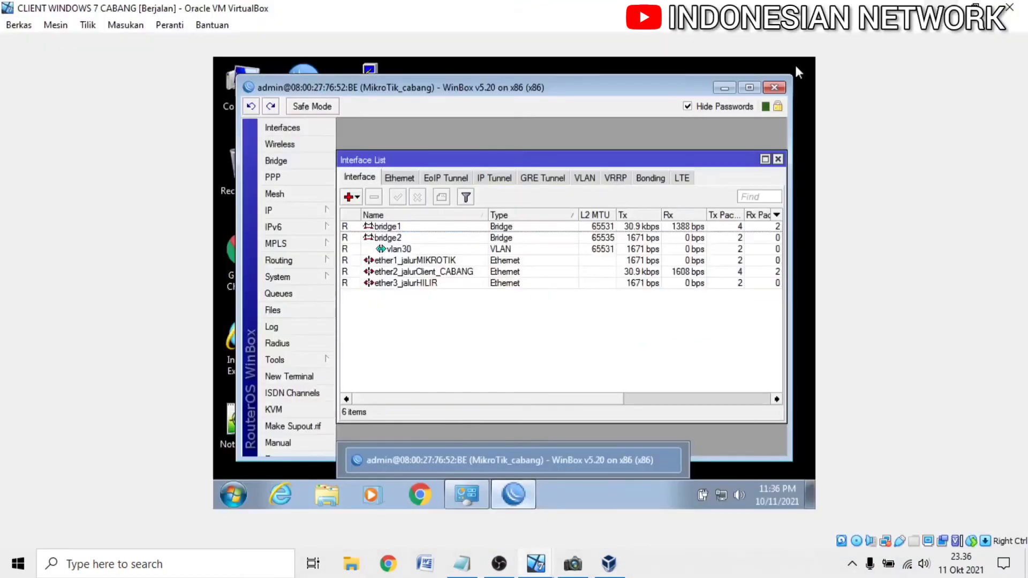
left_click(289, 161)
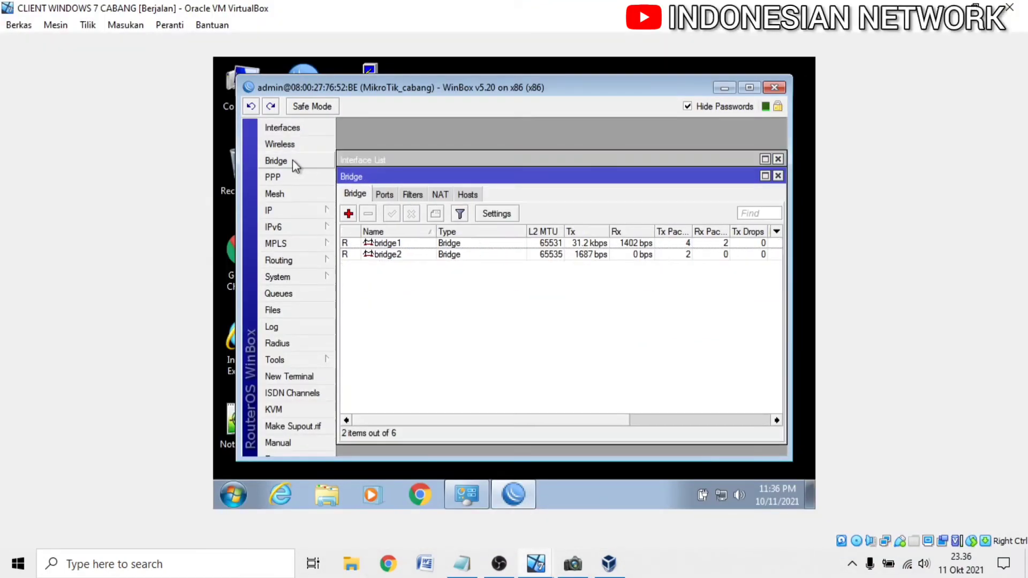
Examine the name field of a new bridge interface on the branch router, and cancel without creating it
left_click(351, 217)
left_click(538, 183)
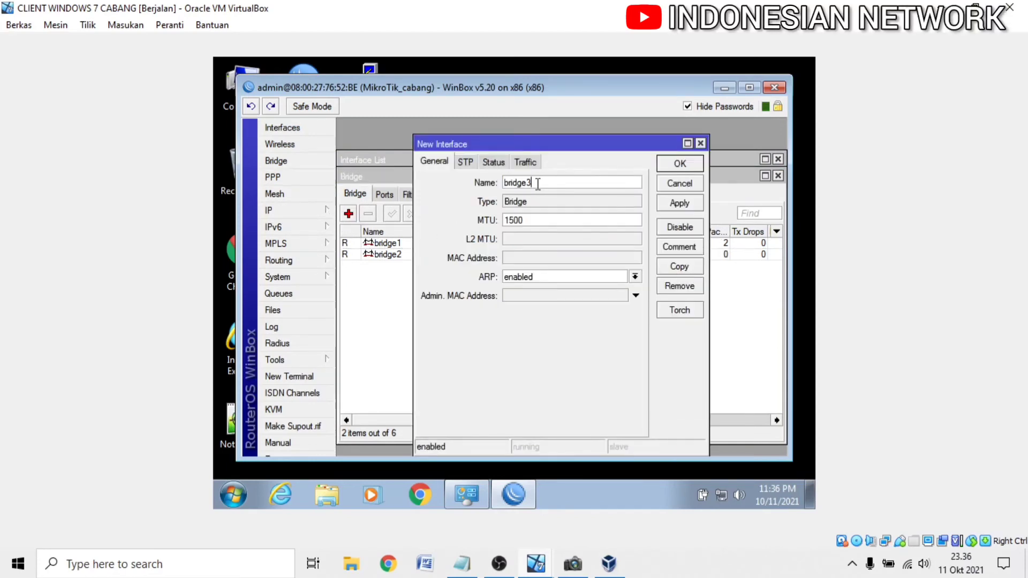
left_click_drag(538, 183, 528, 183)
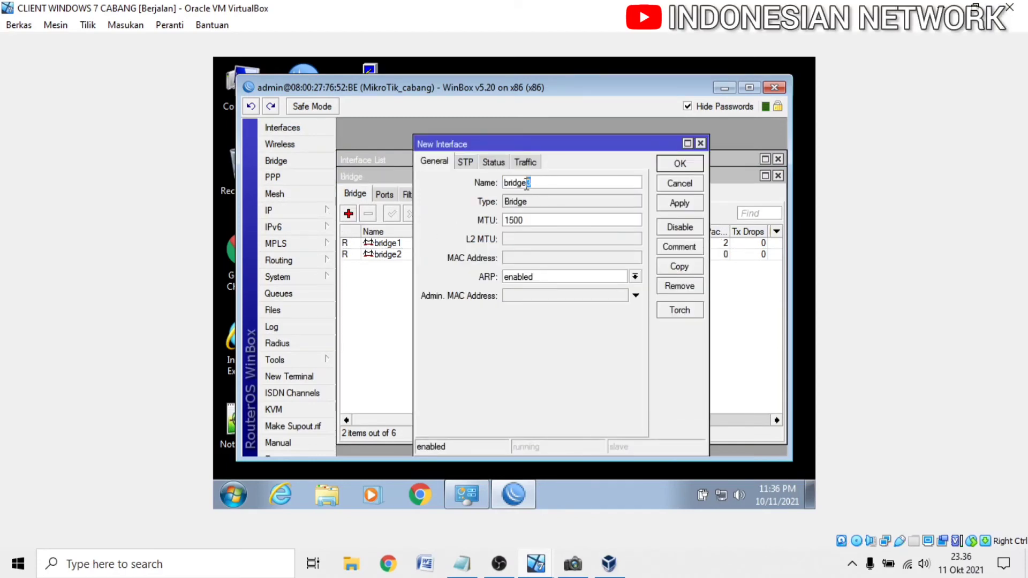
left_click(684, 185)
left_click(349, 213)
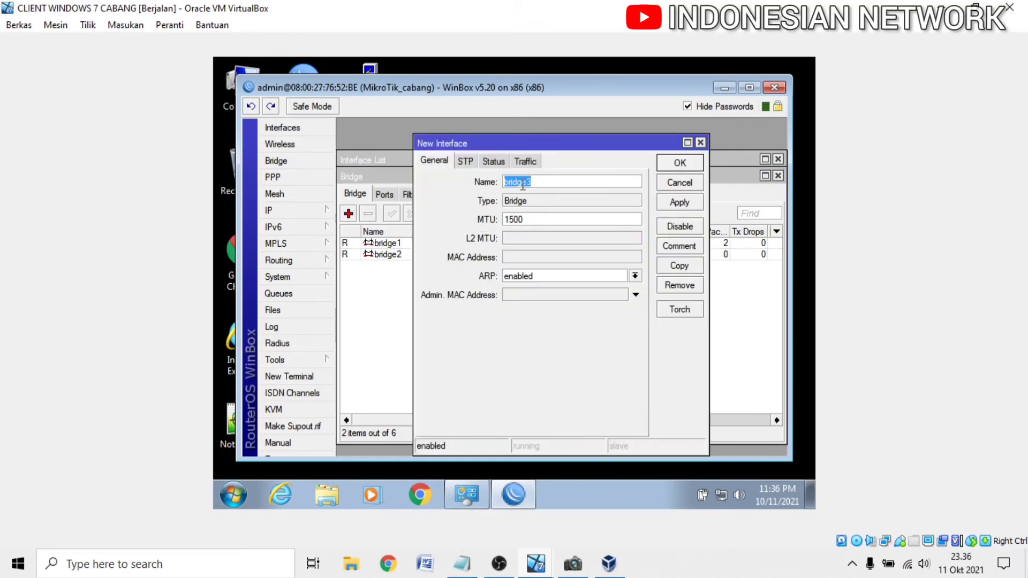
left_click_drag(538, 183, 529, 183)
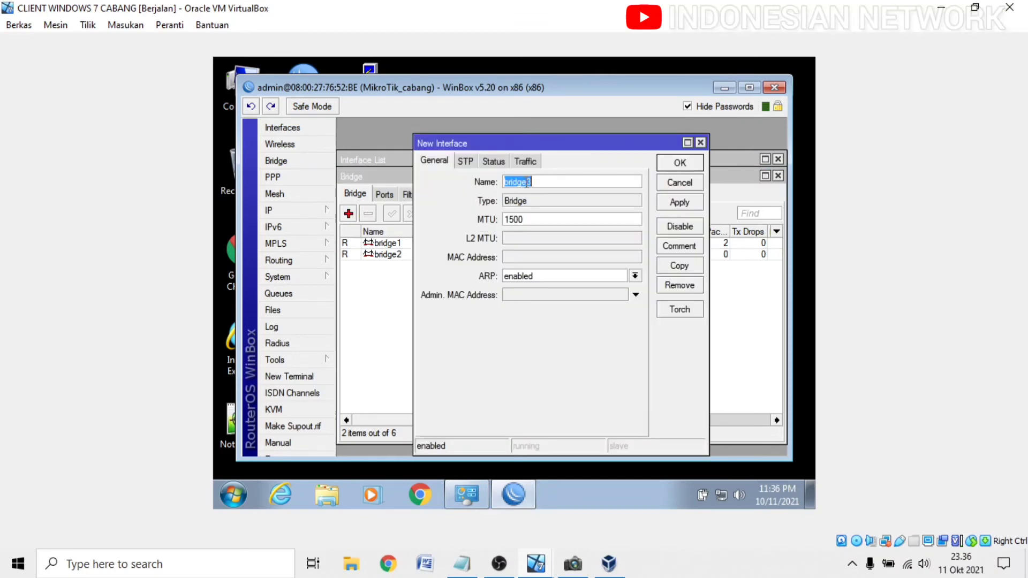
left_click(680, 183)
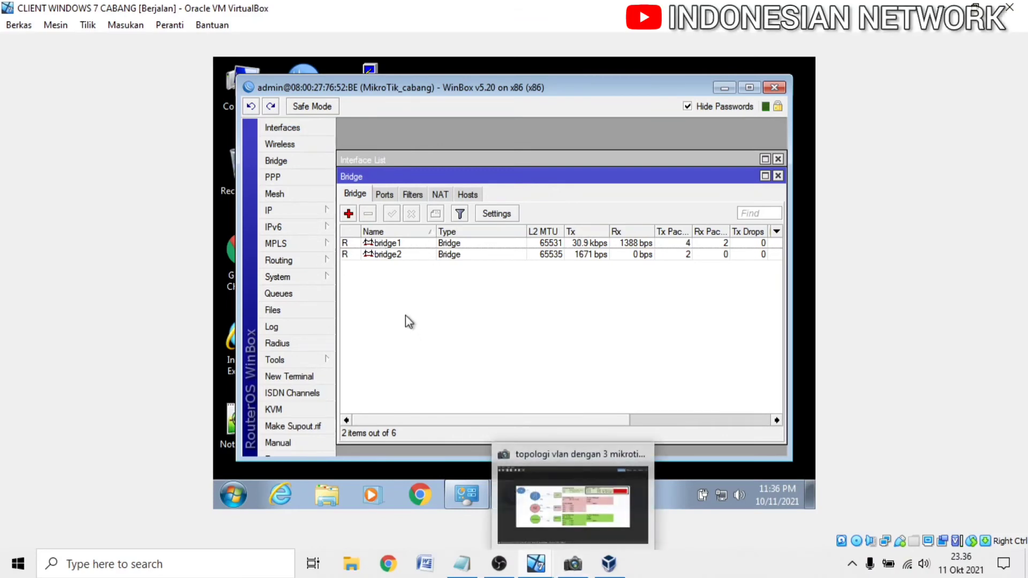
Compare the bridge ports with the topology diagram, and examine a new port's Interface and Bridge fields, cancelling without changes
left_click(386, 196)
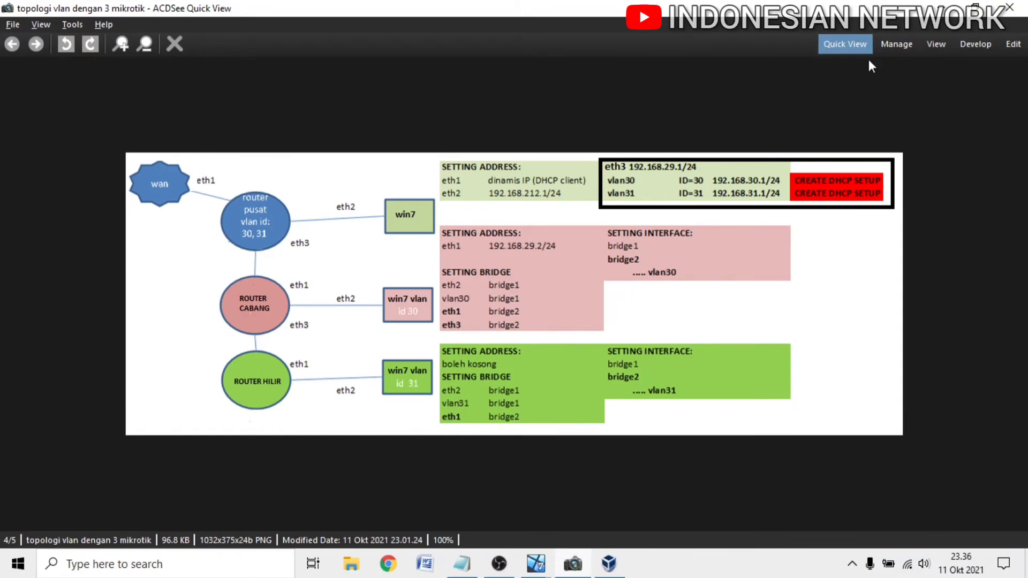
left_click(937, 8)
left_click(348, 213)
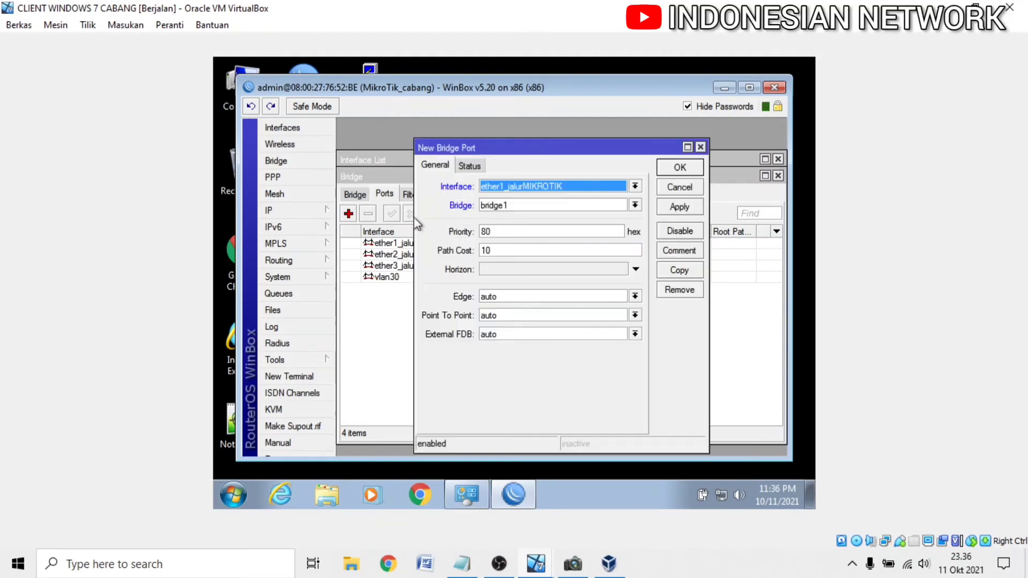
left_click(503, 204)
left_click(505, 213)
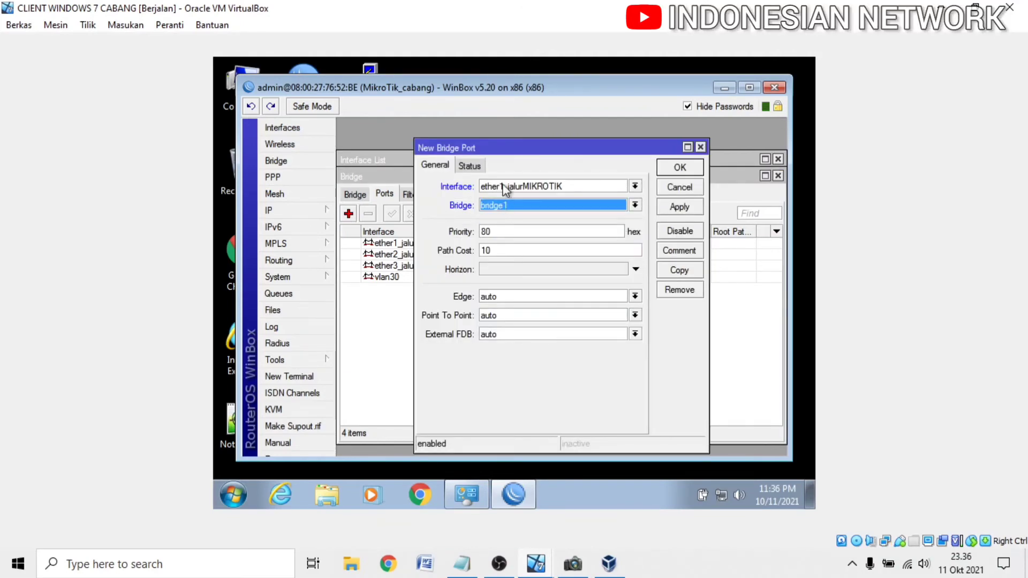
left_click(505, 185)
left_click(495, 196)
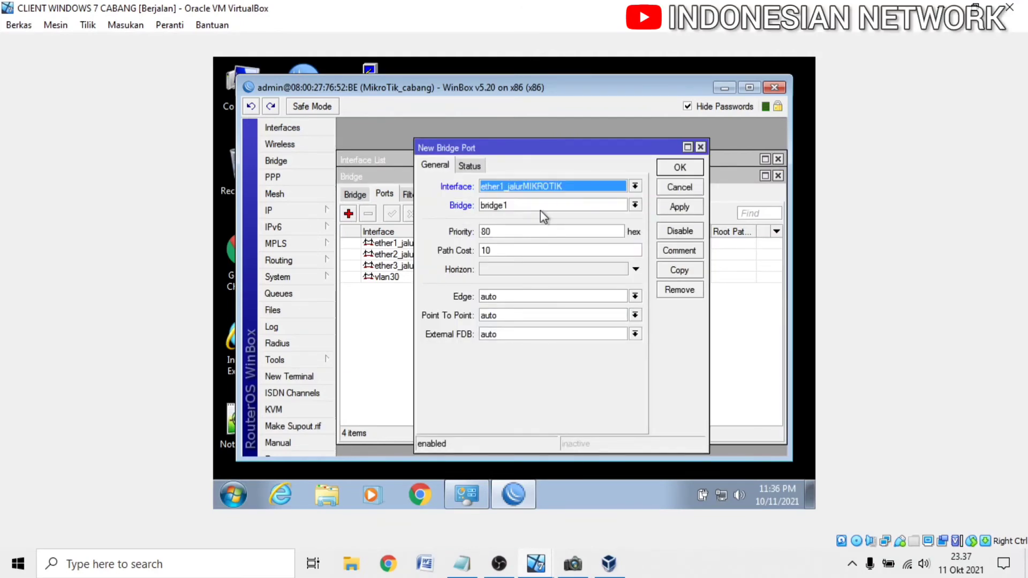
left_click(680, 187)
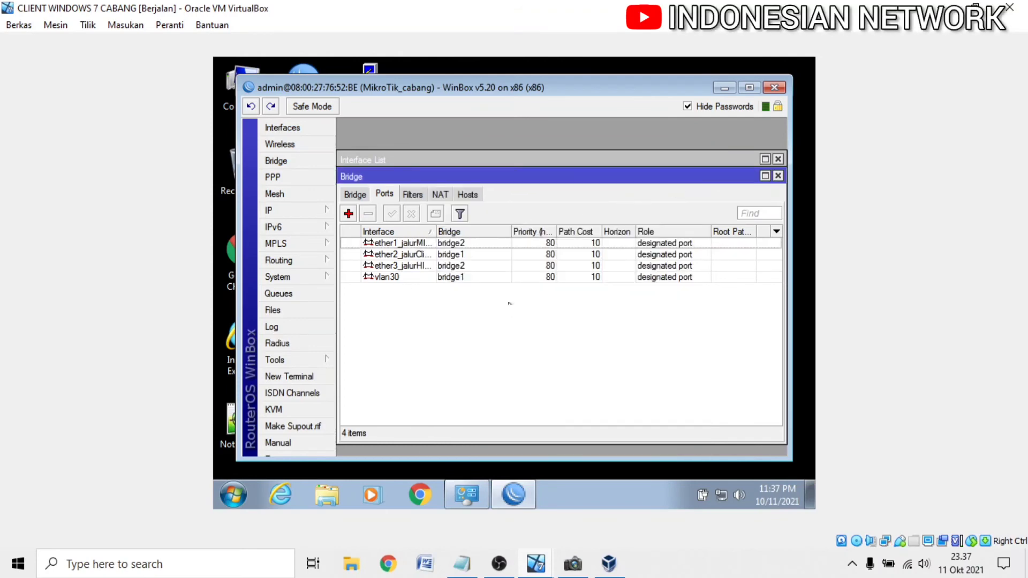
Recheck the bridge port assignments against the topology diagram, and list the branch router's VLAN interfaces
key("alt+Tab")
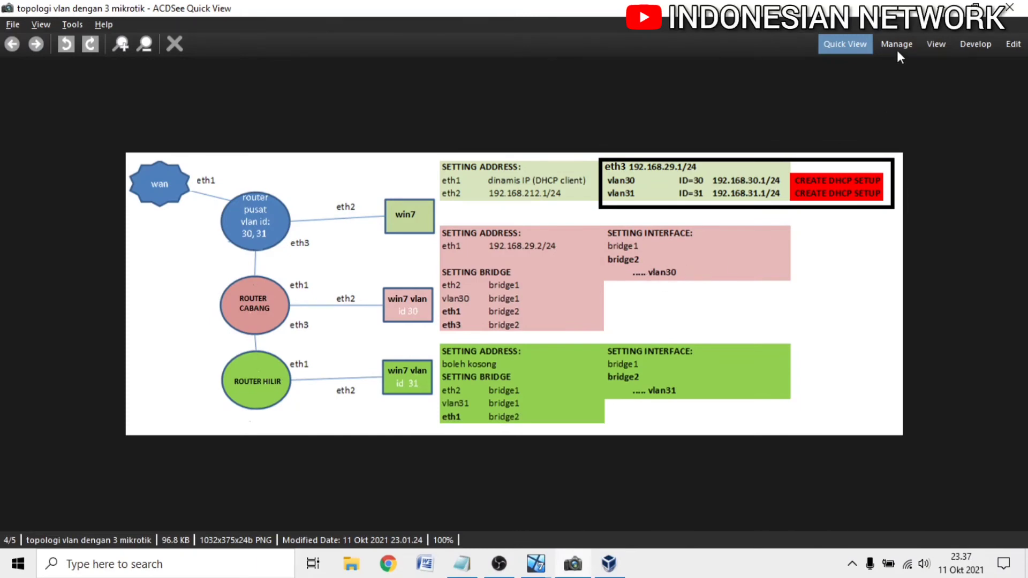
left_click(941, 8)
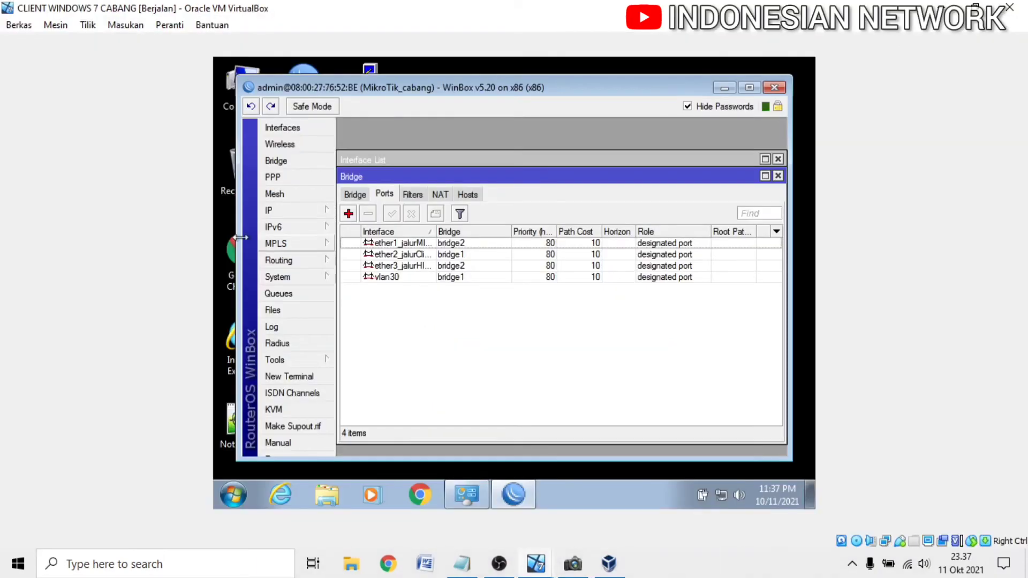
left_click(287, 127)
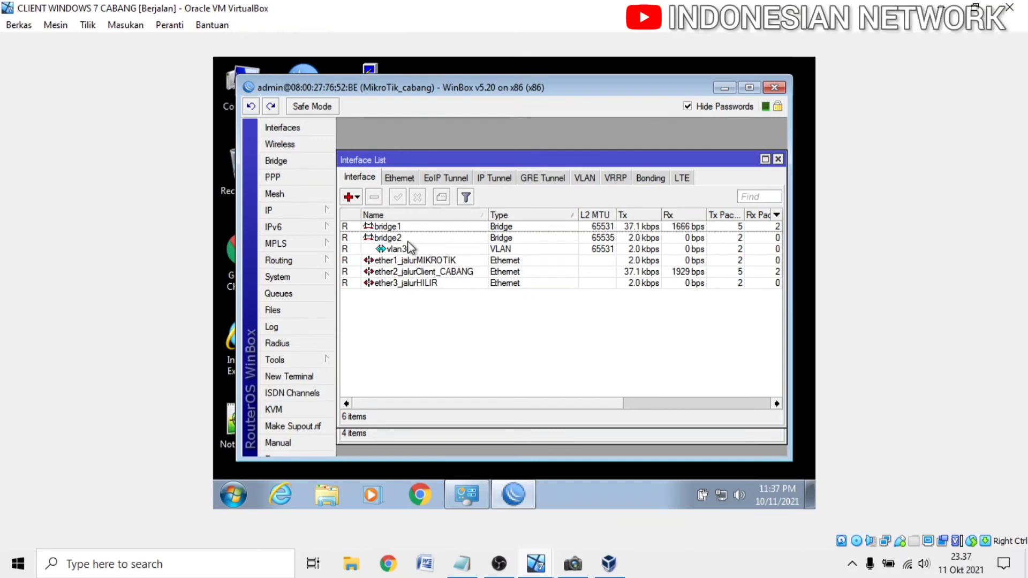
left_click(584, 177)
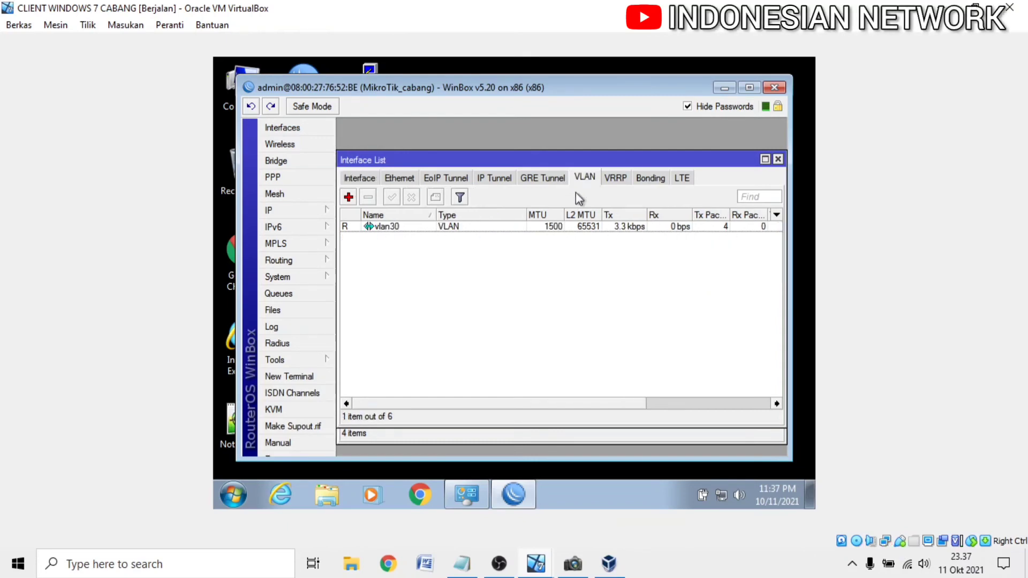
Fill in a new VLAN interface named vlan30 with VLAN ID 30 on bridge2, cancel it, and return to the full interface list
left_click(348, 197)
left_click(503, 183)
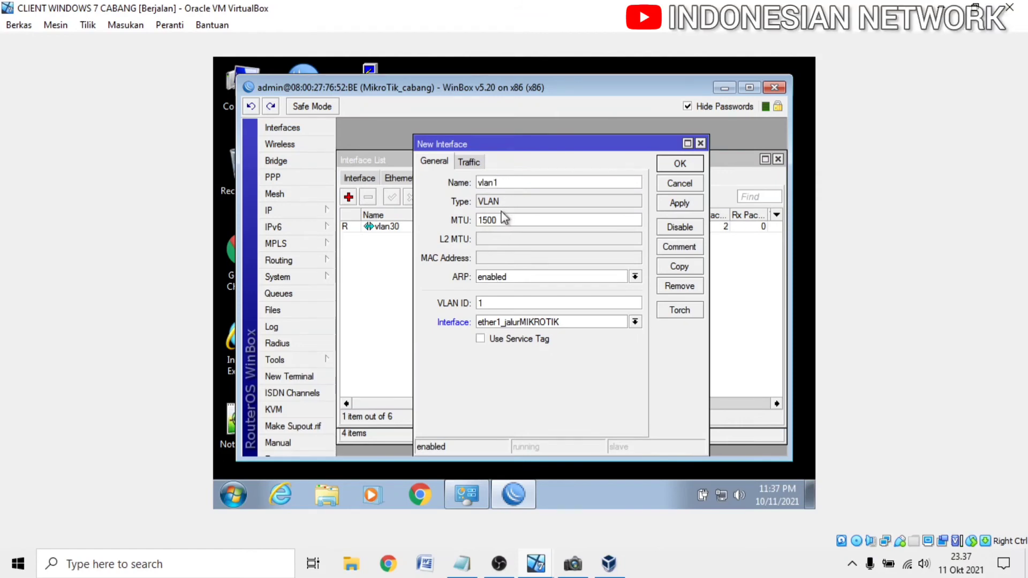
key("BackSpace")
type("30")
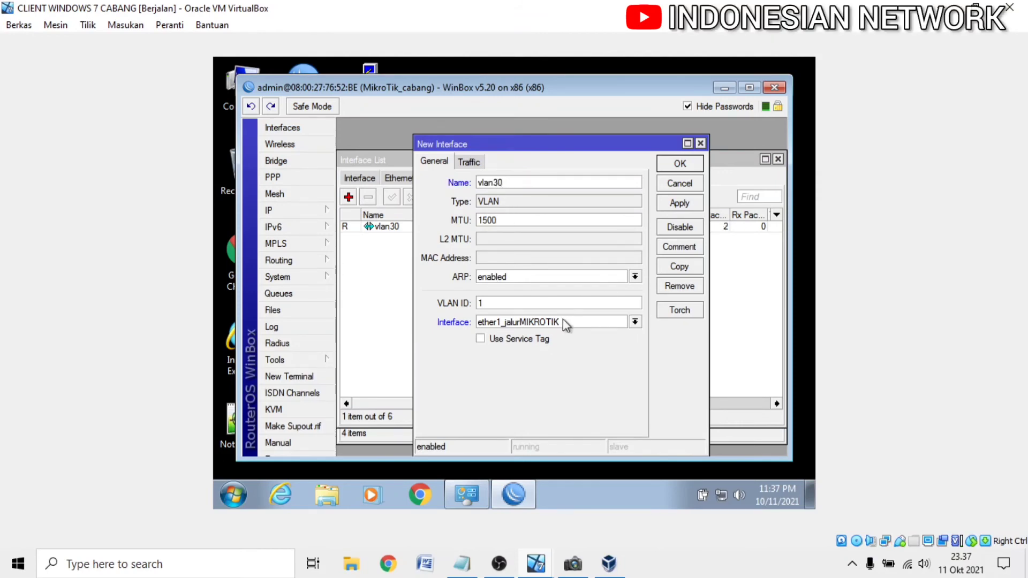
double_click(525, 303)
type("30")
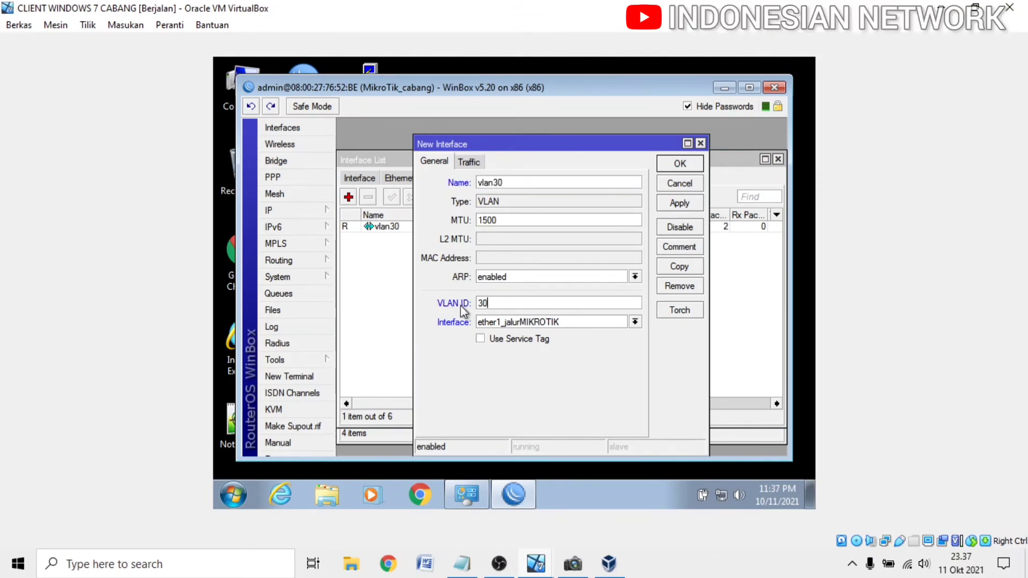
left_click_drag(488, 304, 464, 303)
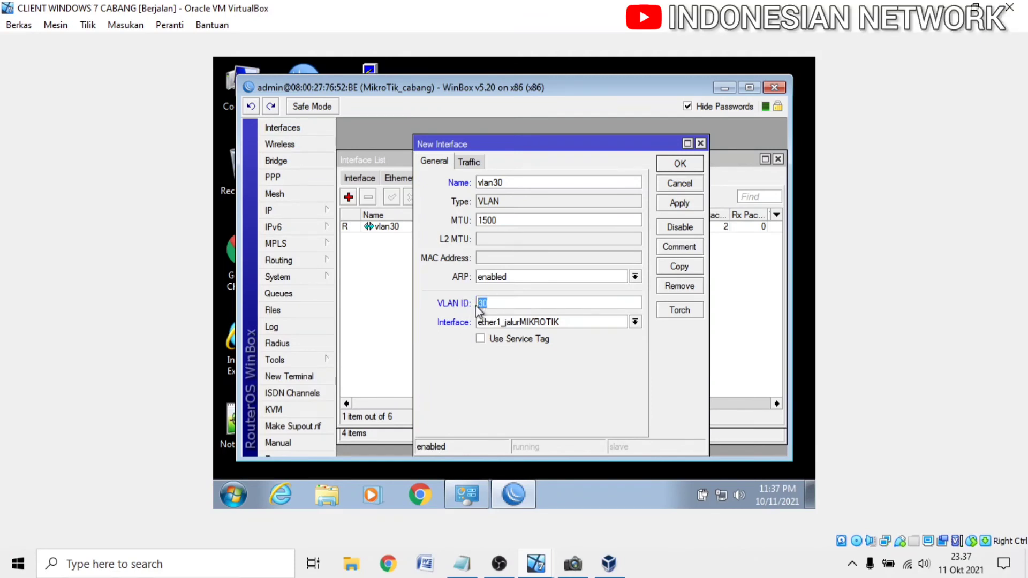
left_click(504, 320)
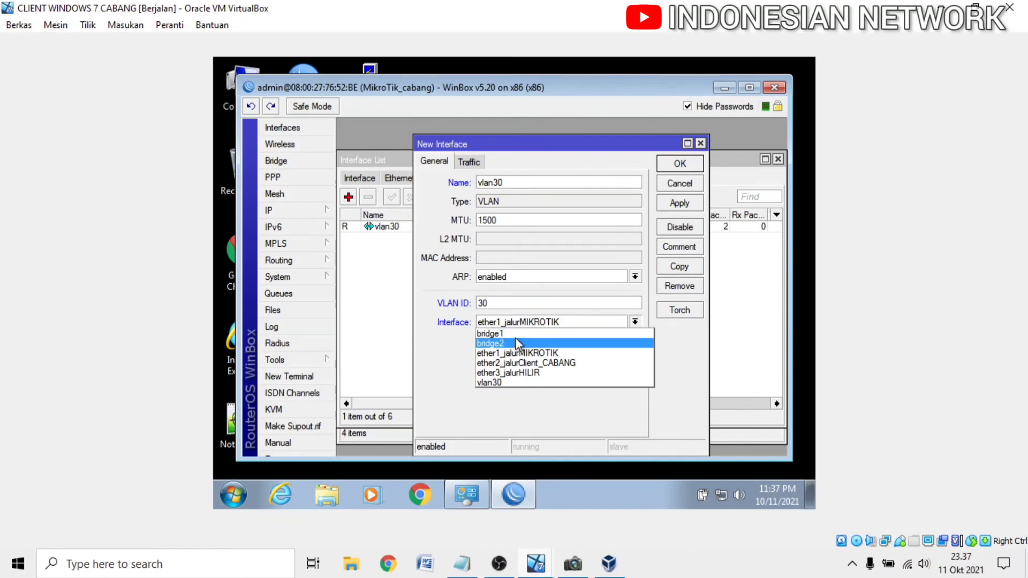
left_click(515, 342)
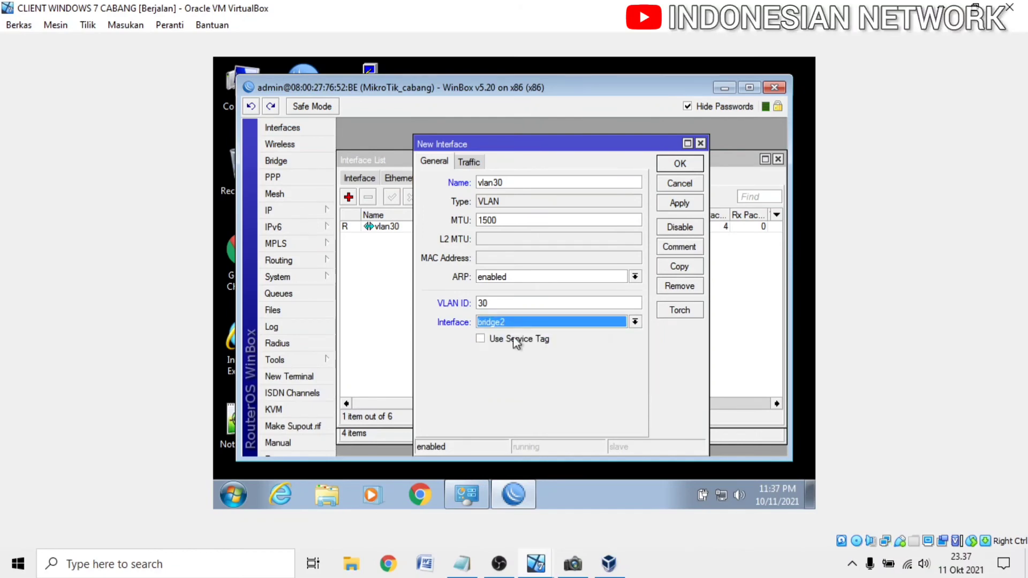
left_click(669, 185)
left_click(388, 227)
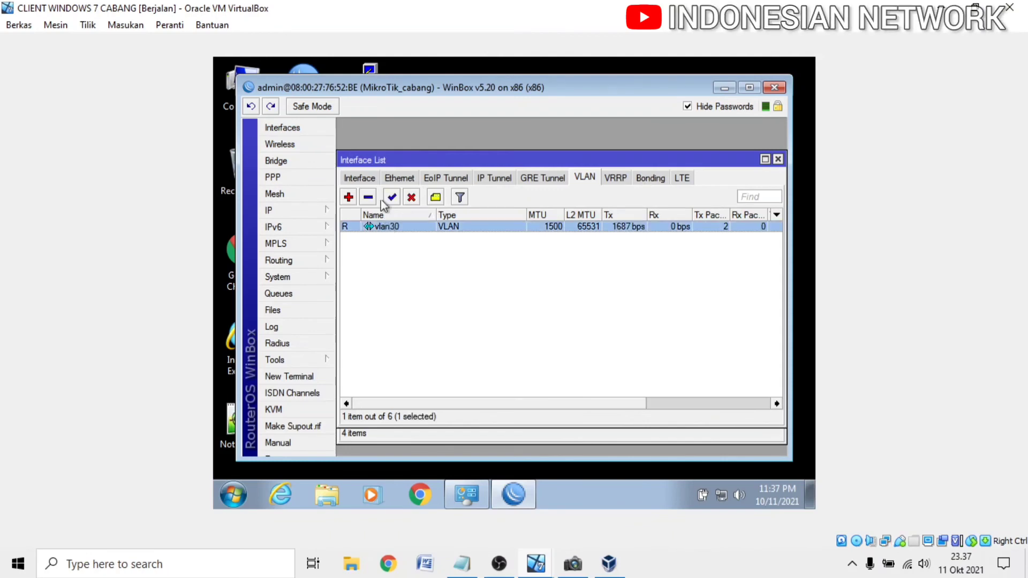
left_click(358, 179)
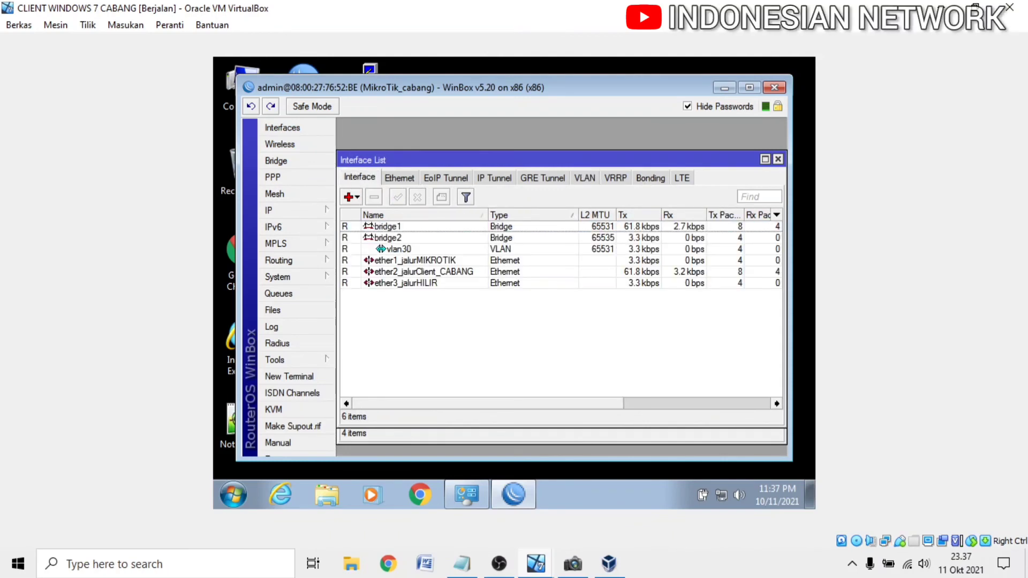
Minimize WinBox, and disable and re-enable the CABANG client's Local Area Connection in Network Connections
left_click(718, 90)
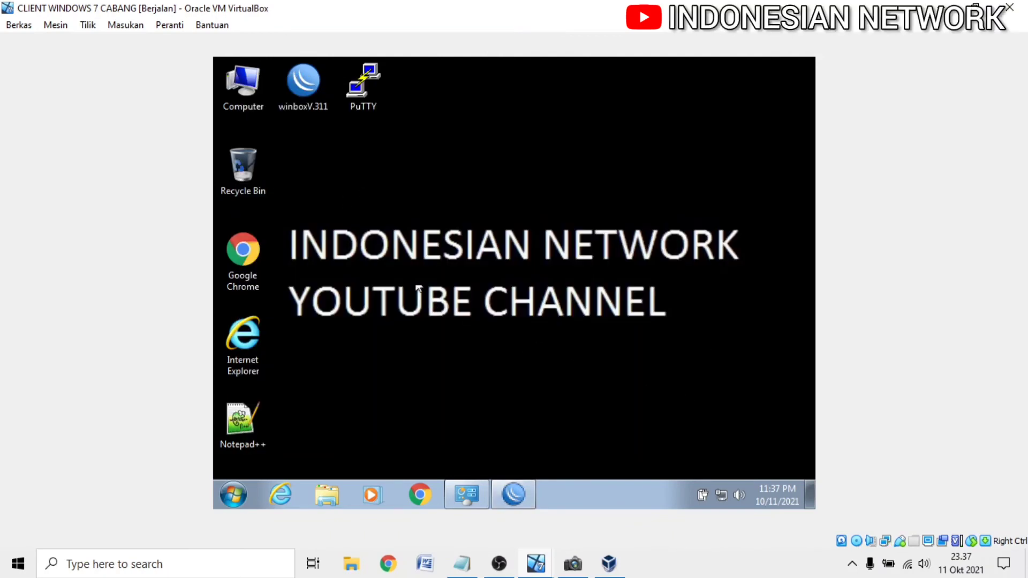
right_click(727, 502)
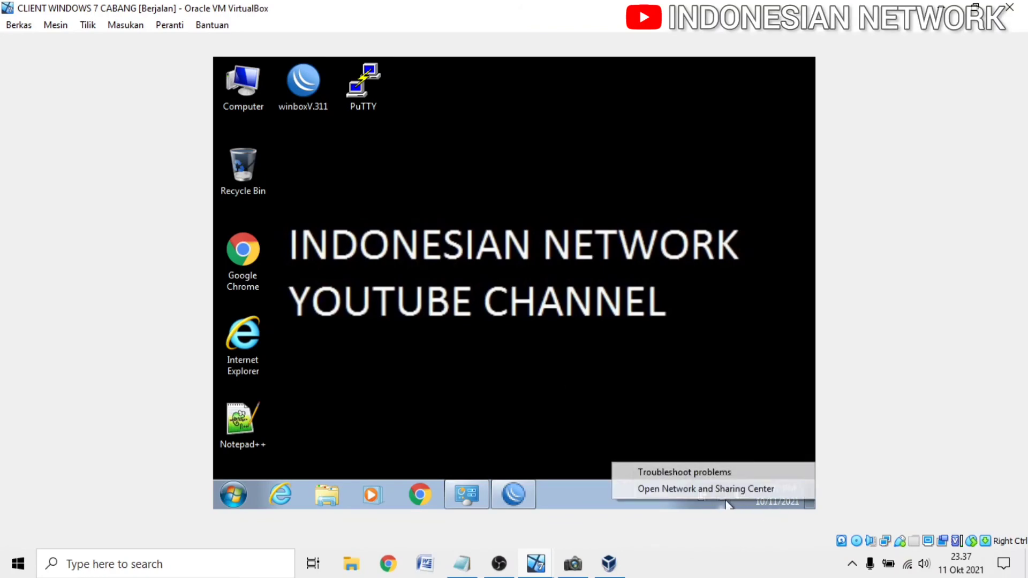
left_click(720, 490)
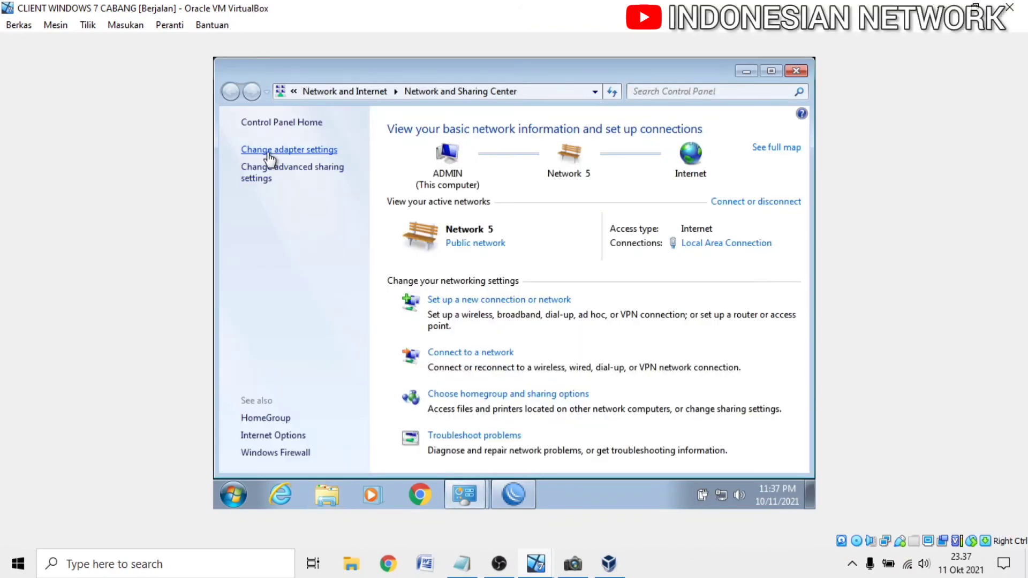
left_click(269, 152)
left_click(288, 164)
right_click(288, 161)
key("Escape")
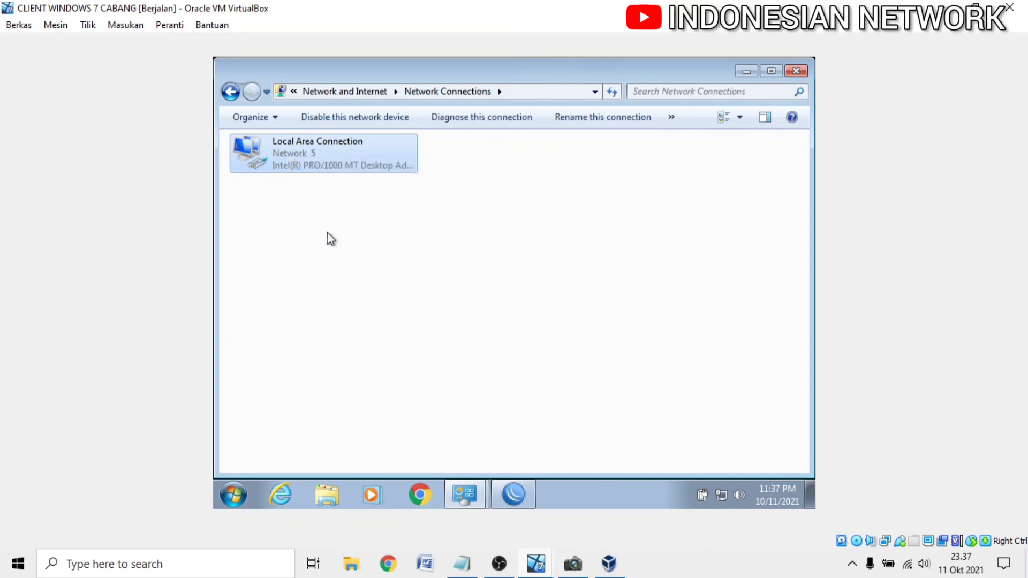
right_click(288, 167)
left_click(314, 179)
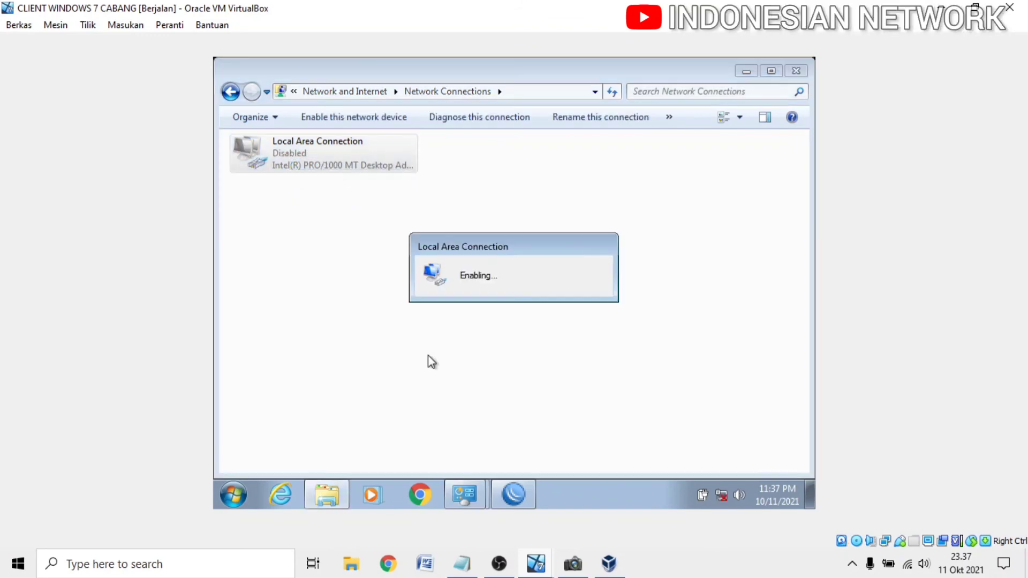
left_click(578, 566)
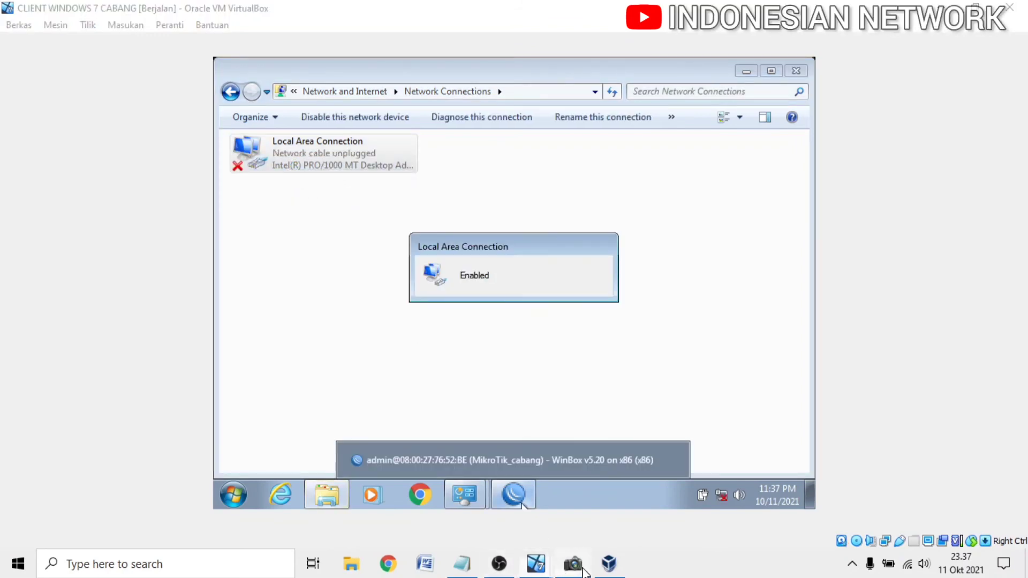